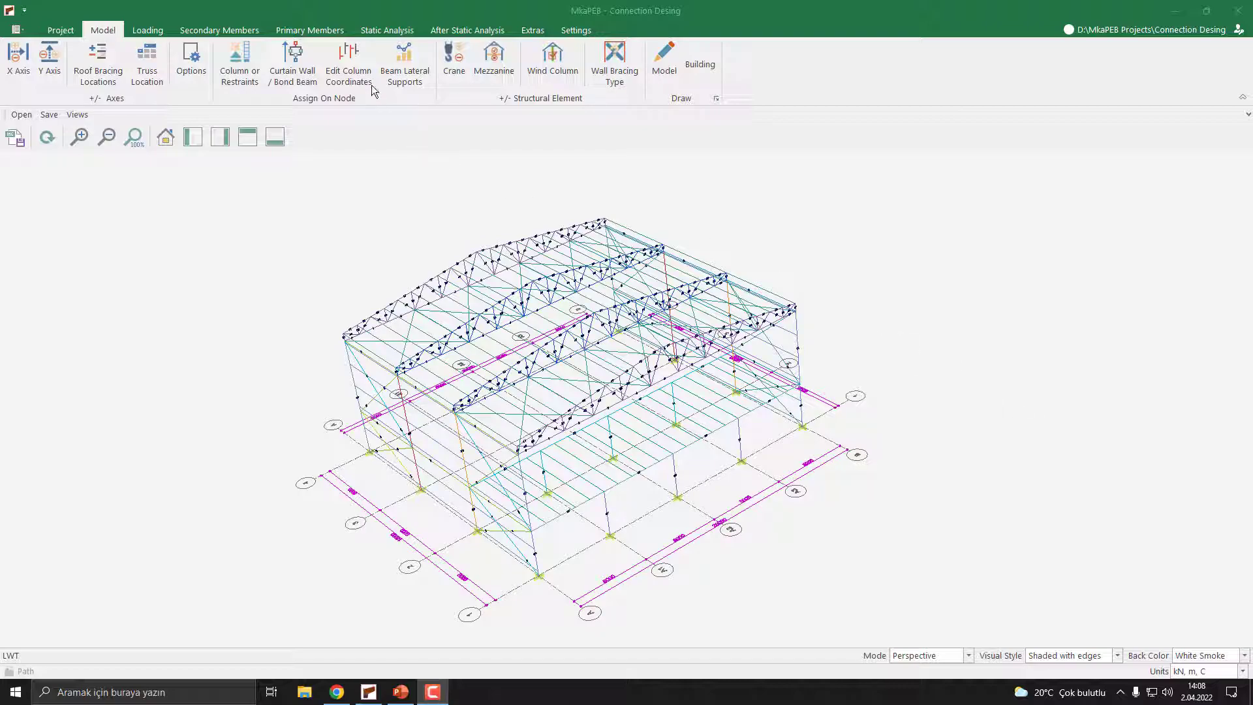
Run the static analysis and show the capacity results for the XZ frame xz-2.
left_click(376, 32)
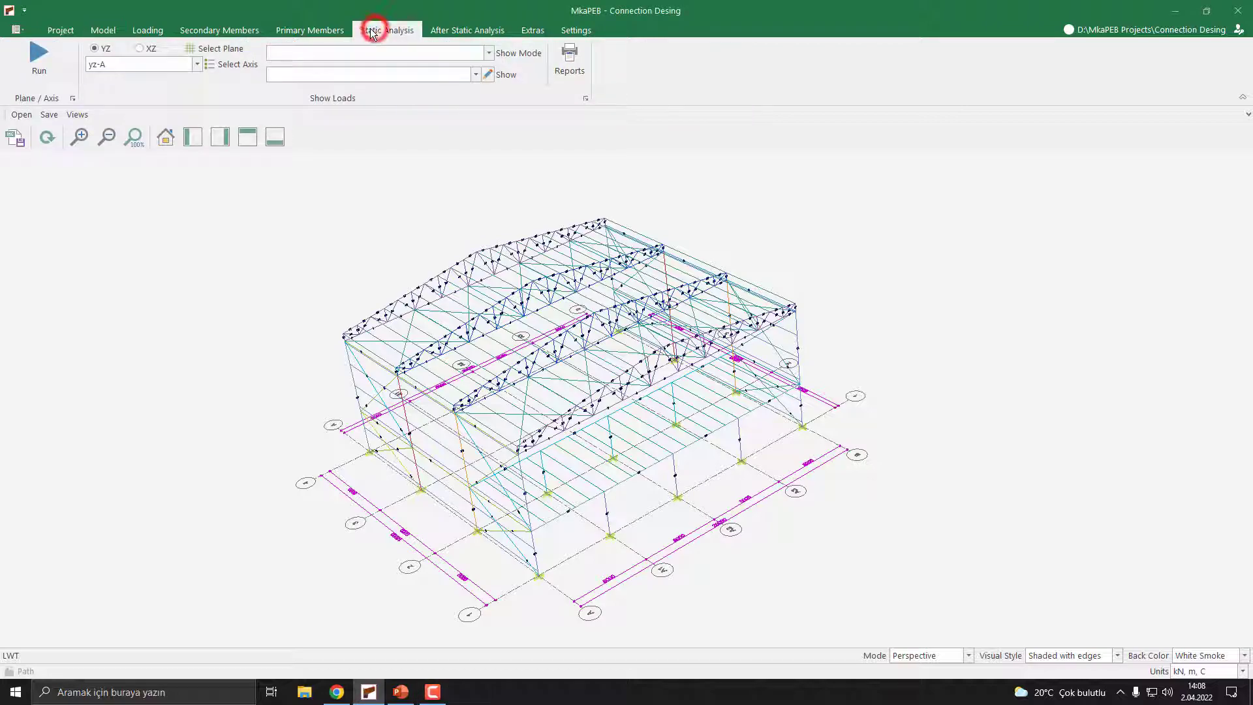
left_click(37, 74)
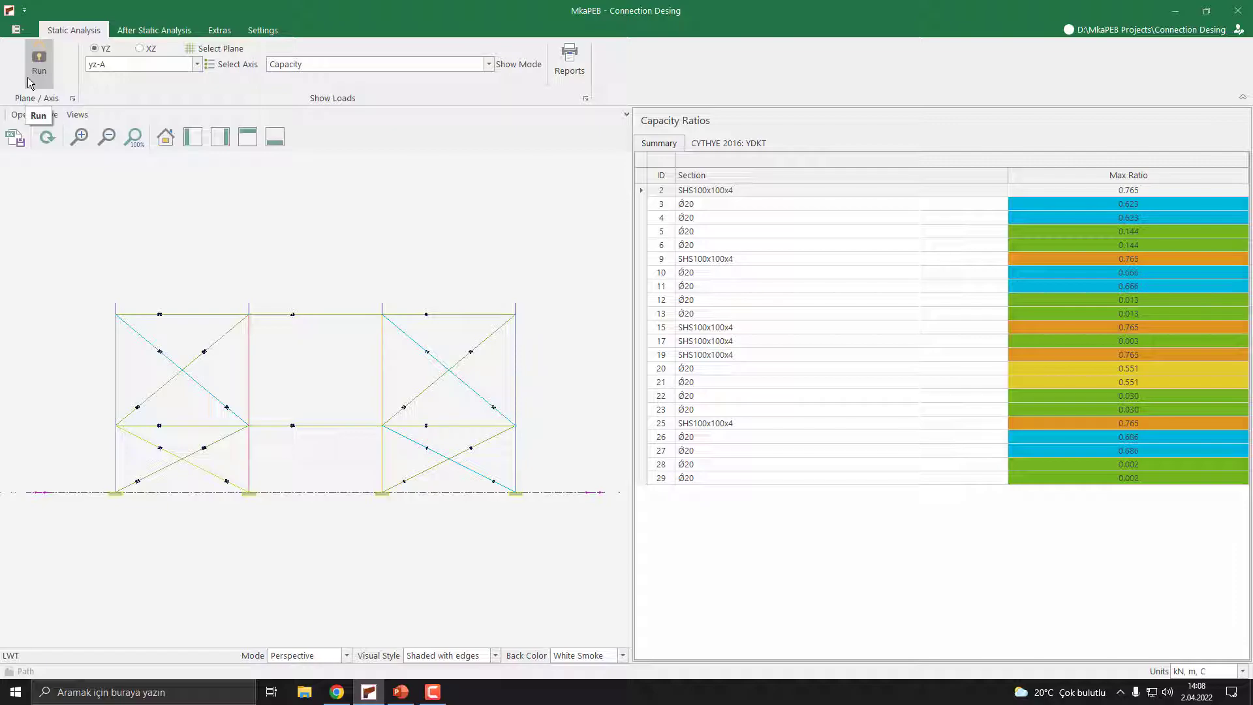
left_click(139, 48)
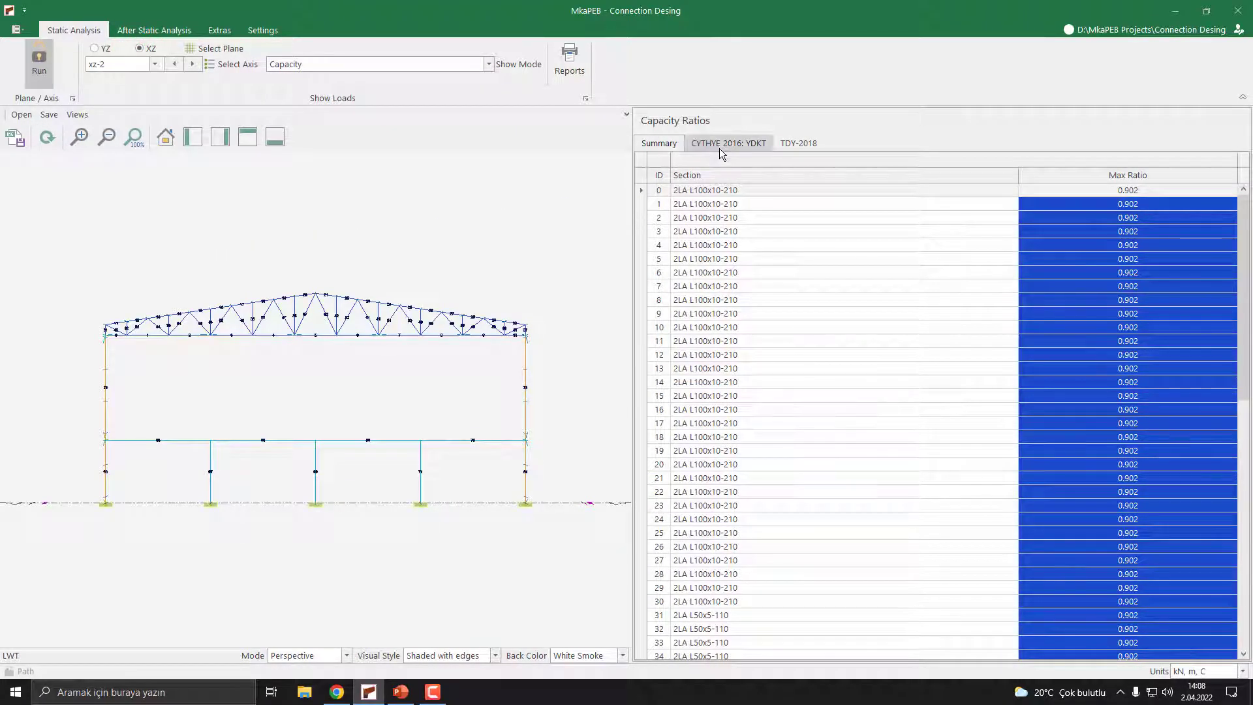
Review the frame's capacity ratios under CYTHYE 2016: YDKT and TDY-2018, ending on the summary.
left_click(719, 148)
left_click(812, 142)
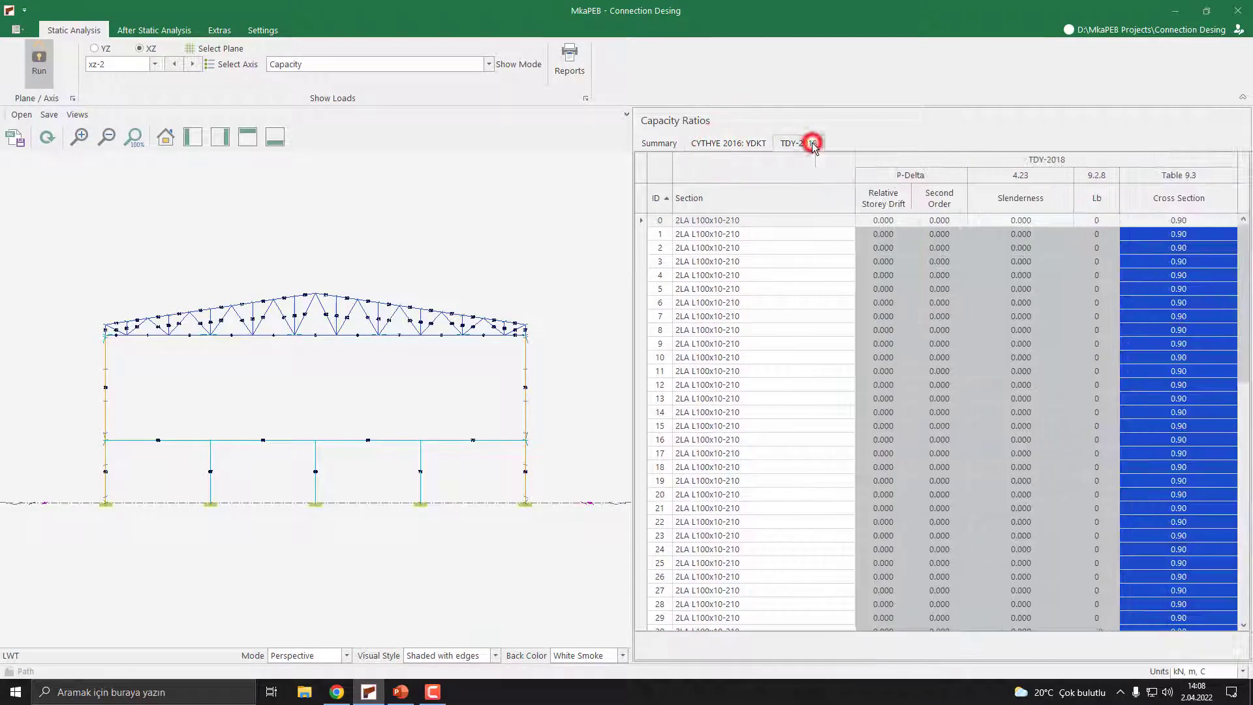
left_click(743, 139)
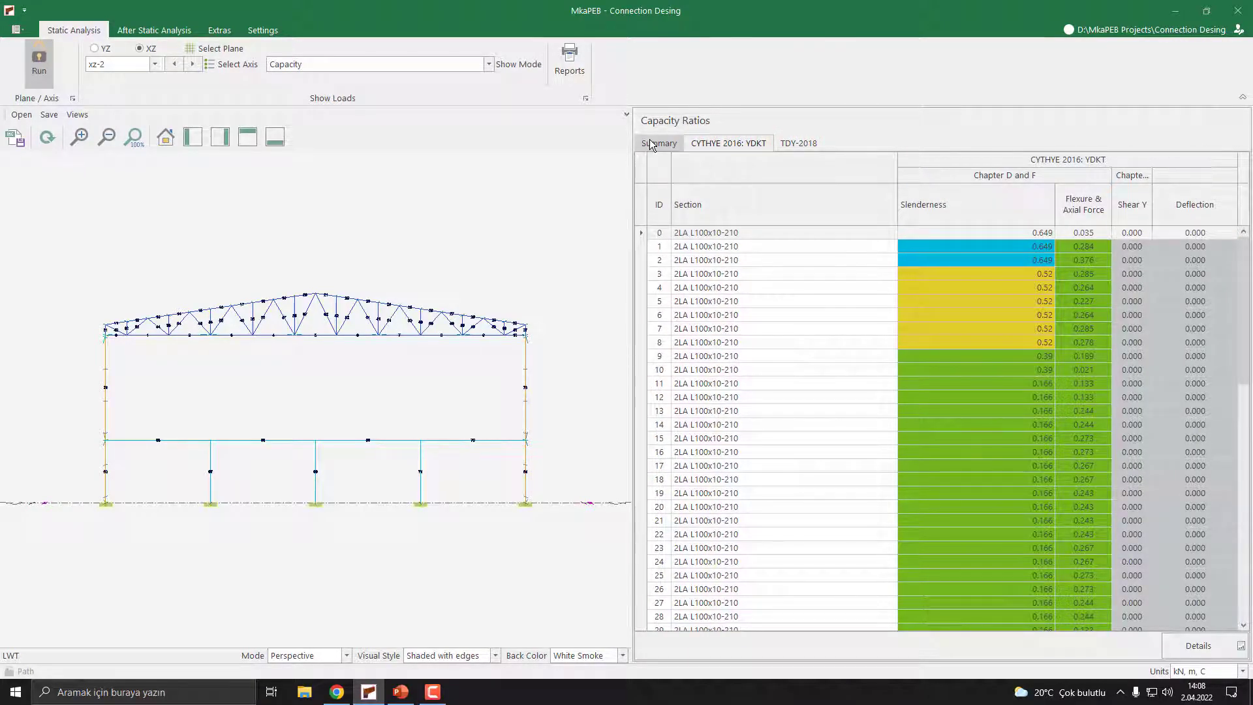
left_click(651, 144)
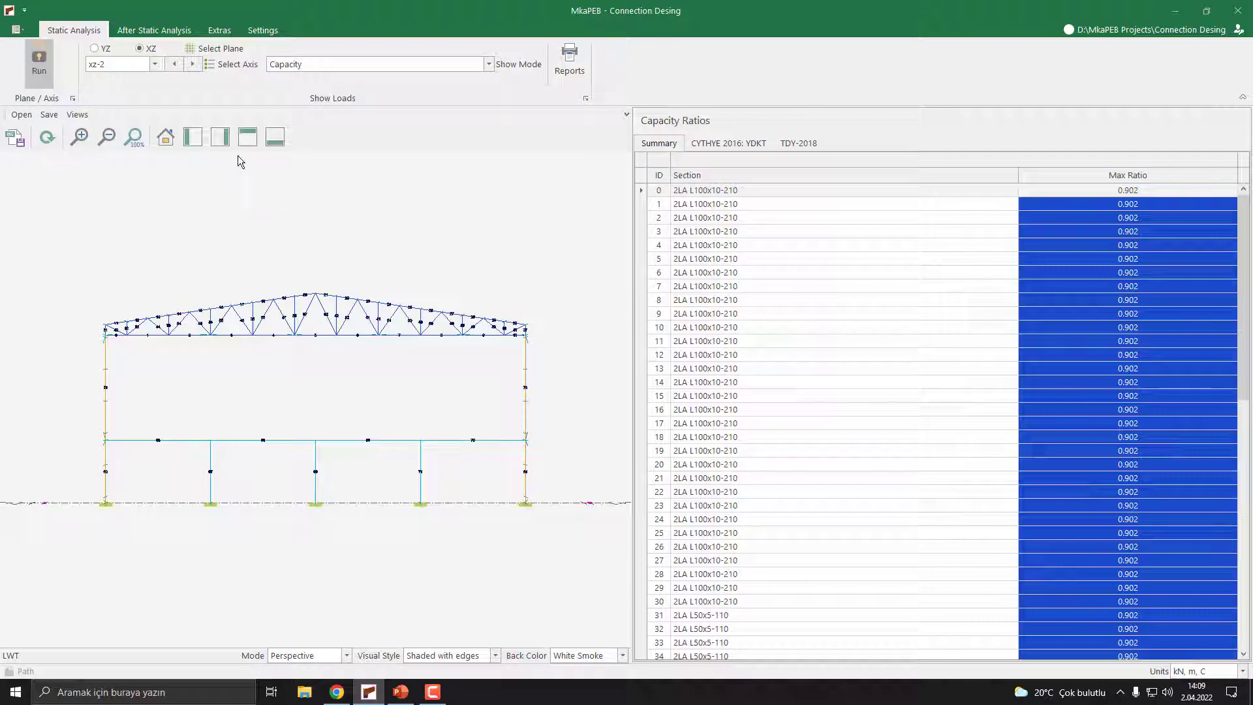
Start the Connection Analyzer and load the connections of frame group XZ : 0,1.
left_click(174, 34)
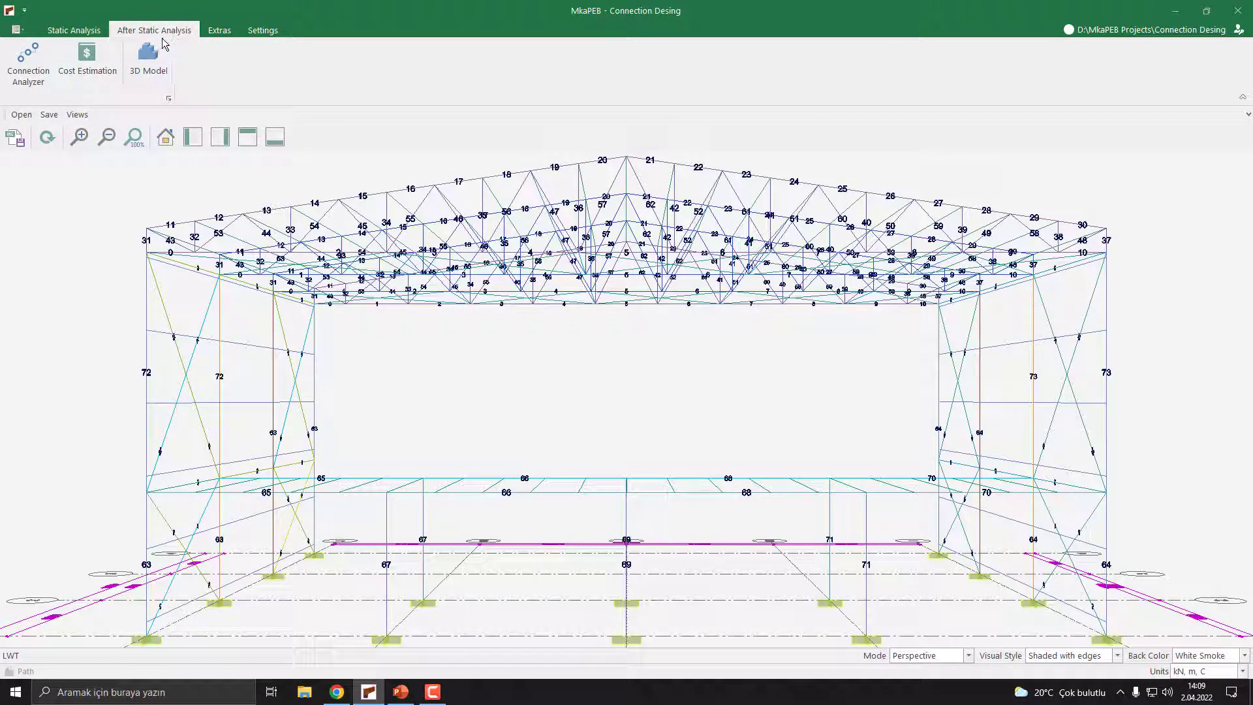
left_click(18, 81)
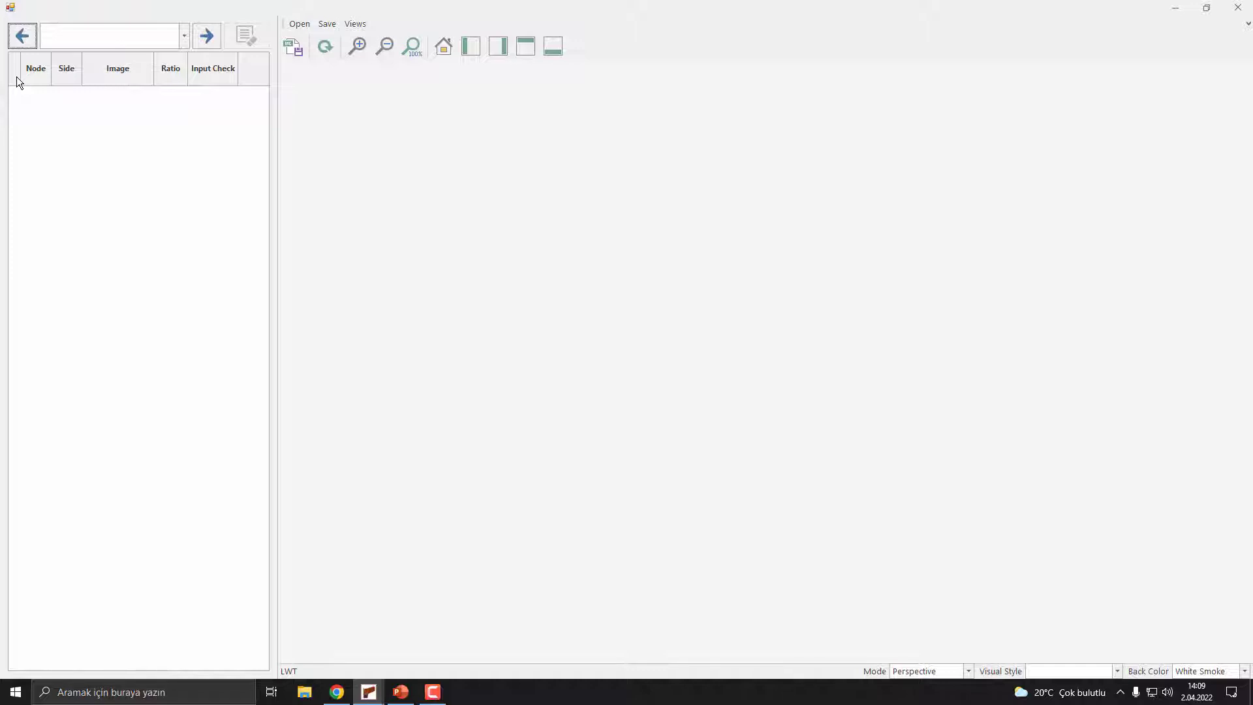
left_click(184, 37)
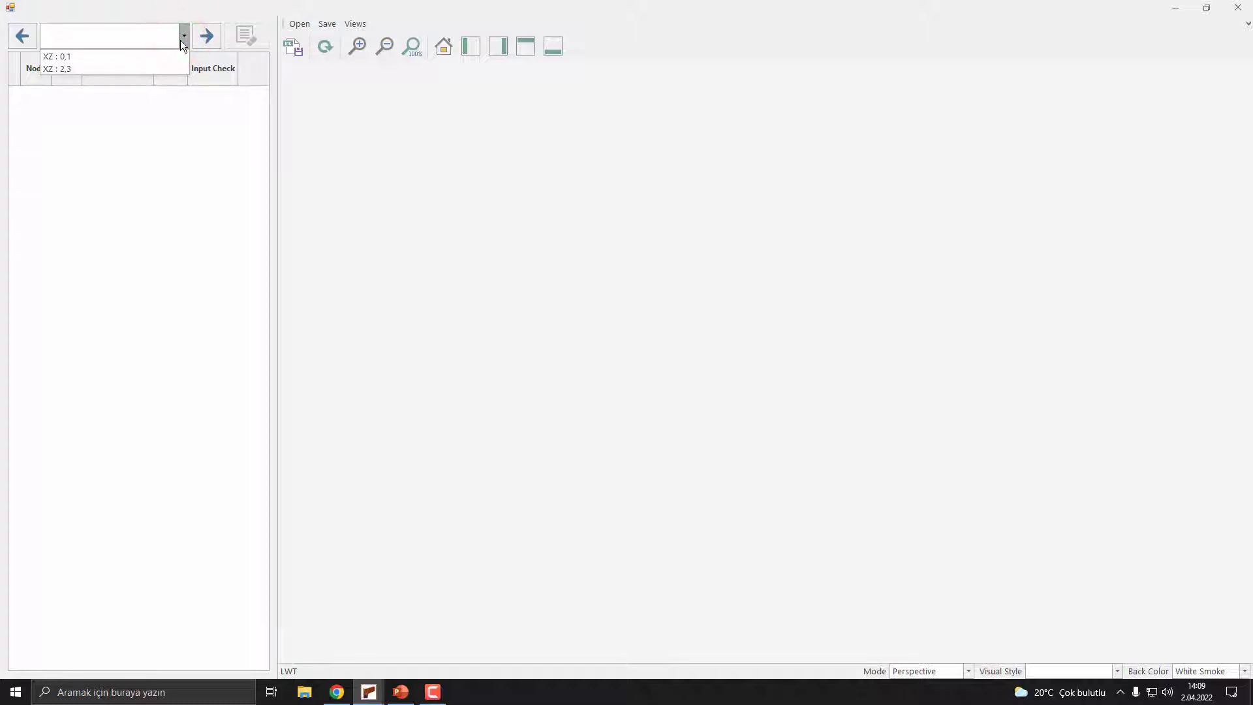
left_click(84, 57)
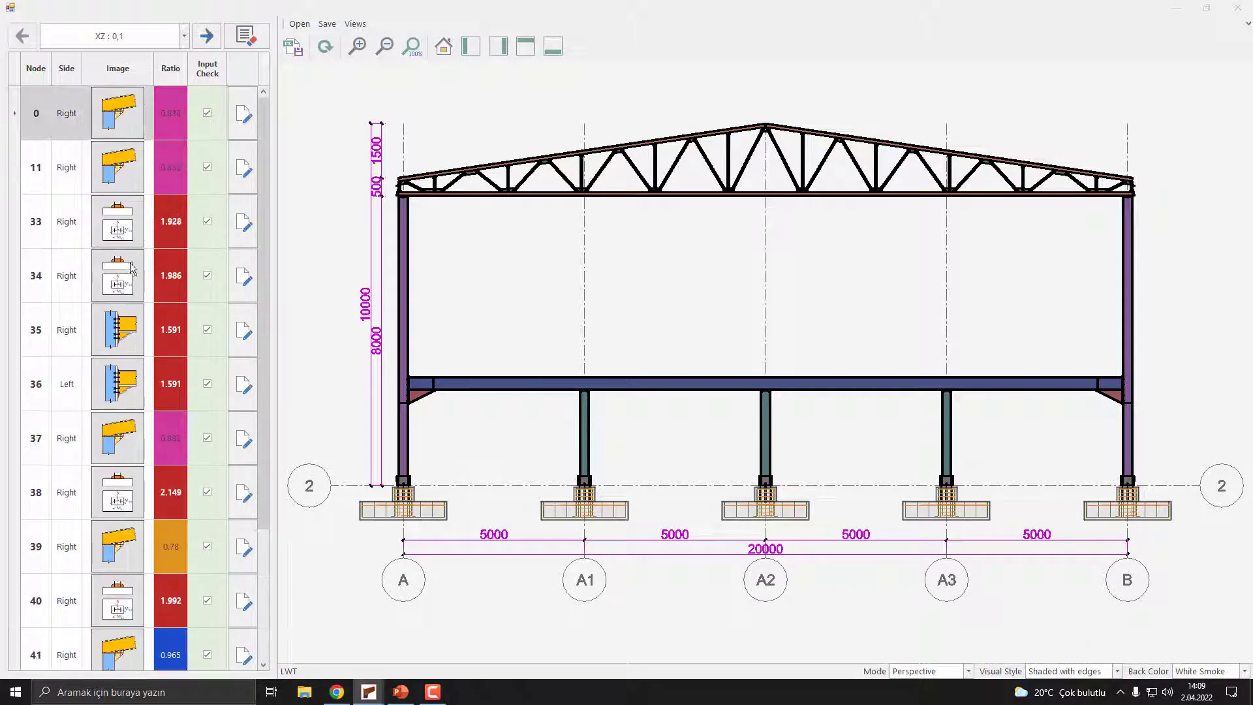
Go through the connections at nodes 11, 33, 34 and 0 in the node list to locate them on the frame.
left_click(40, 168)
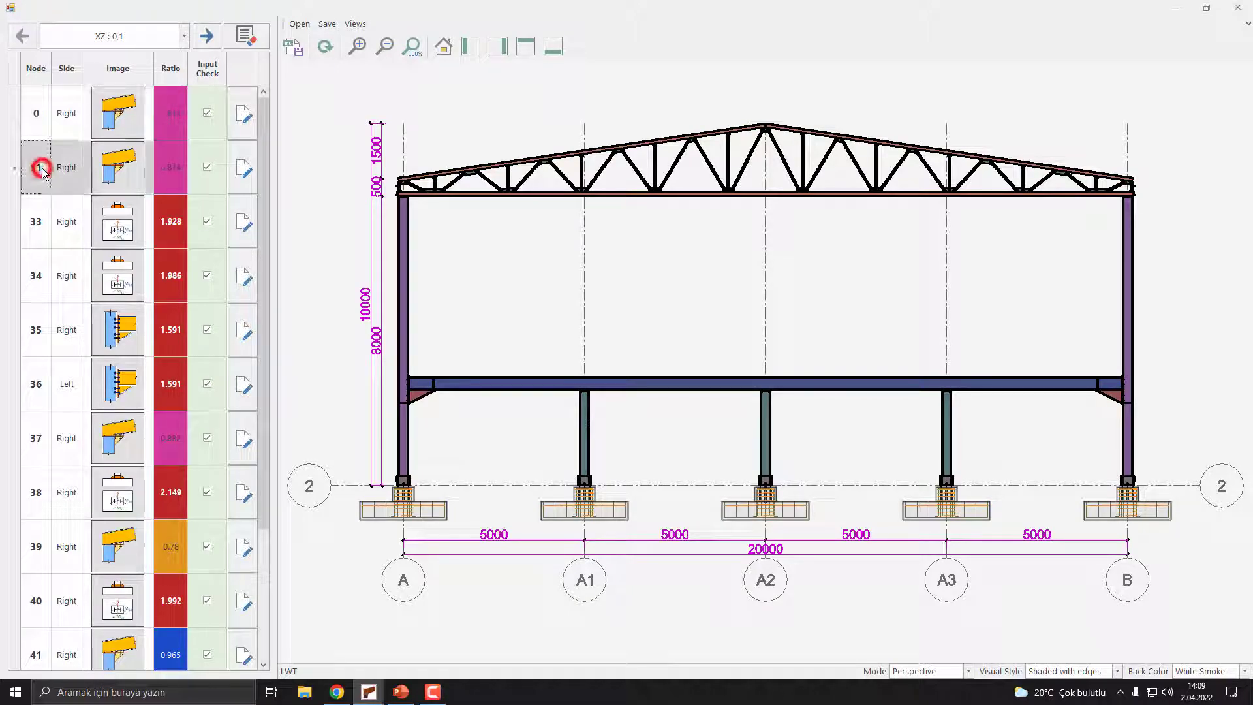
left_click(34, 220)
left_click(31, 271)
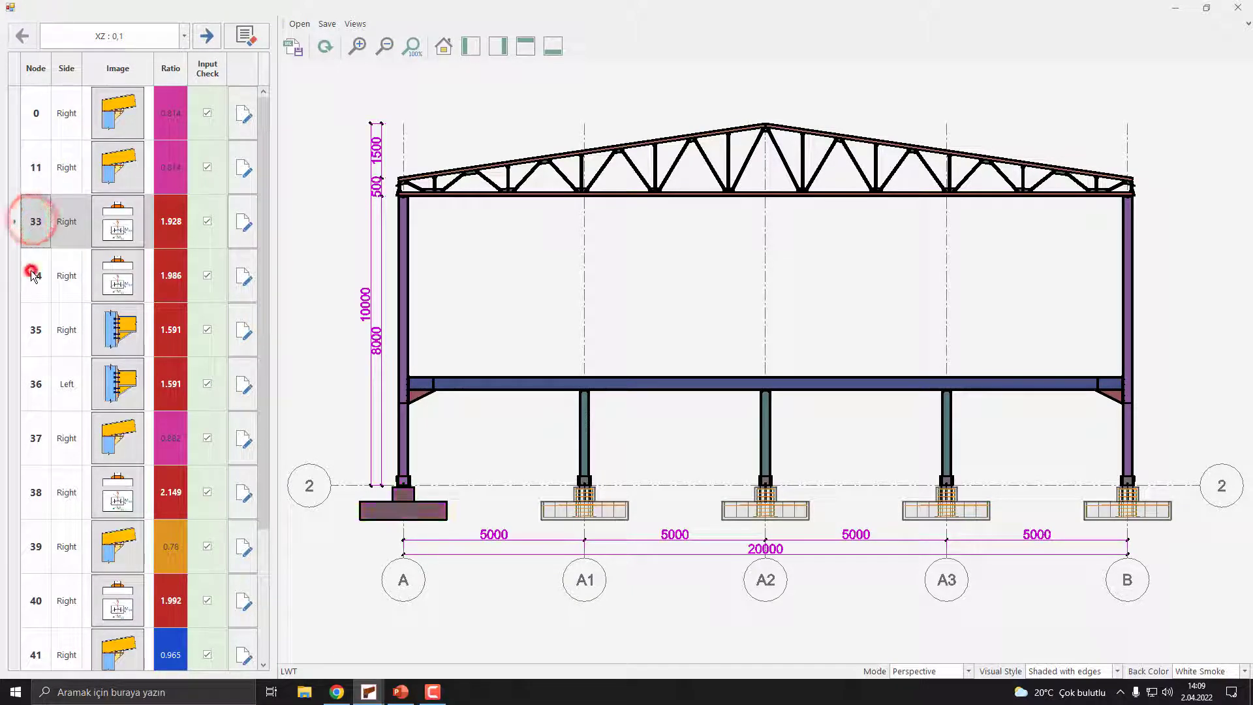
left_click(33, 114)
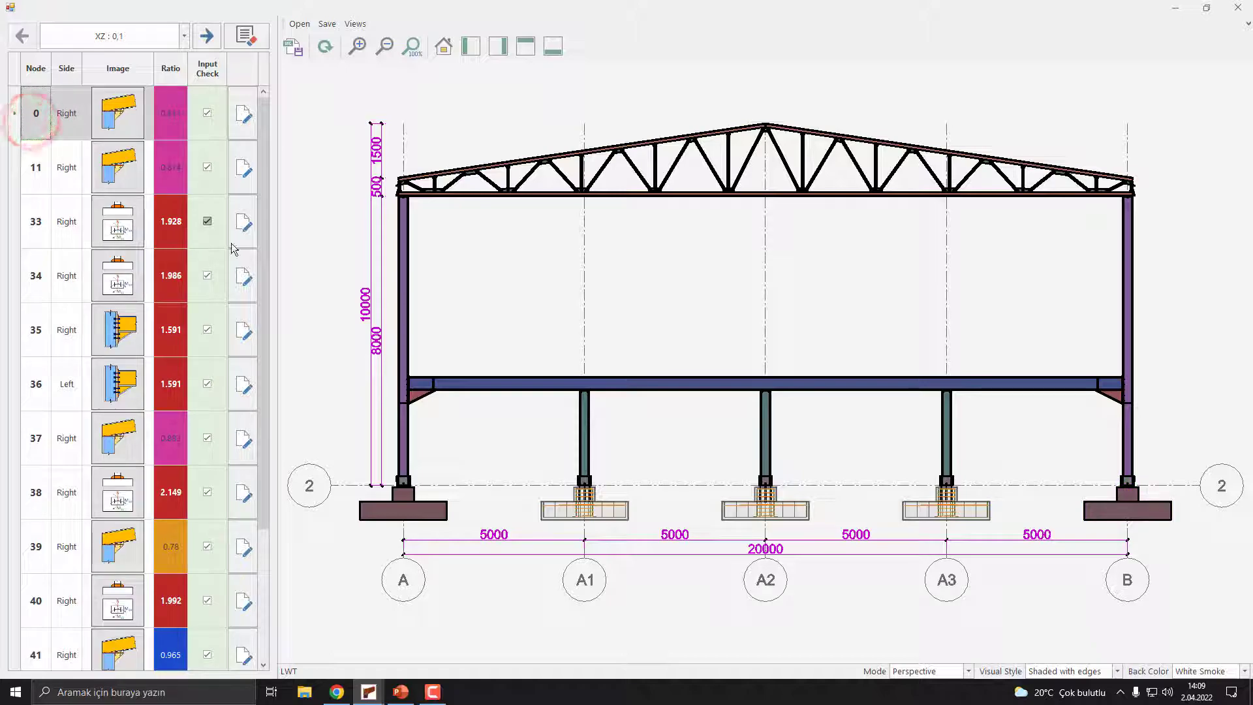
Identify the connections of the footings at axes A1, A2 and A3 and the haunch at column A from the frame drawing.
left_click(554, 509)
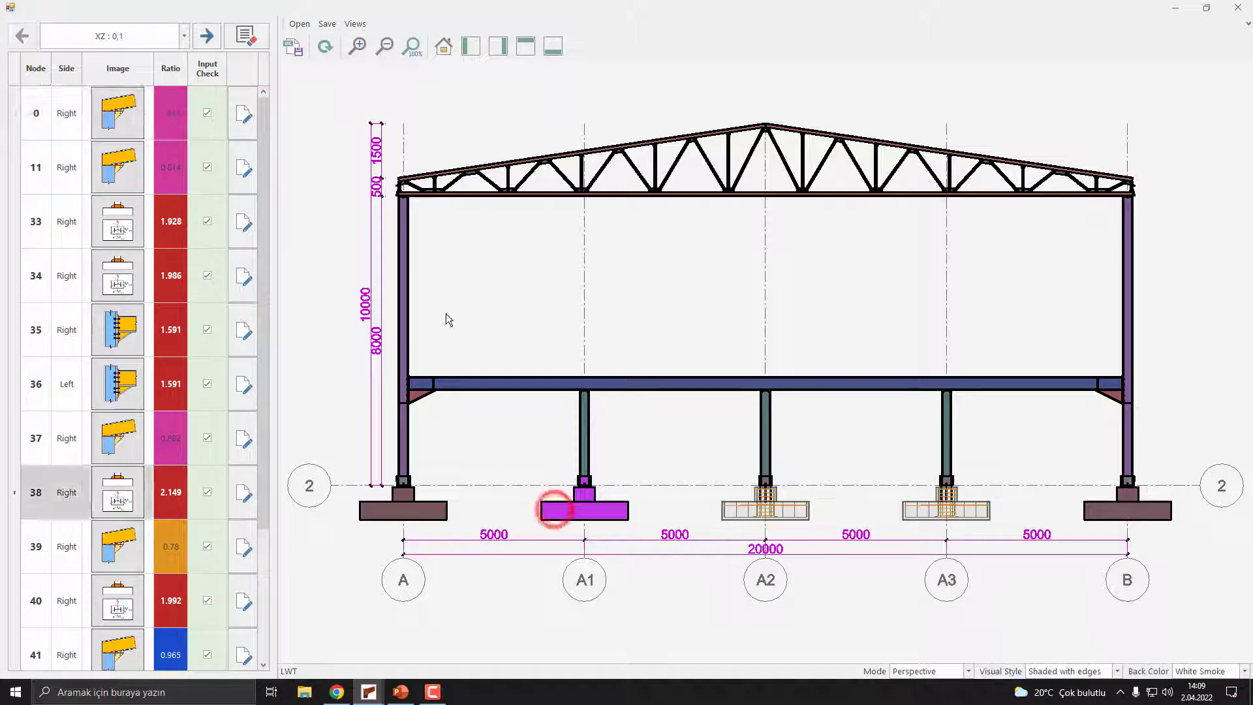
left_click(421, 396)
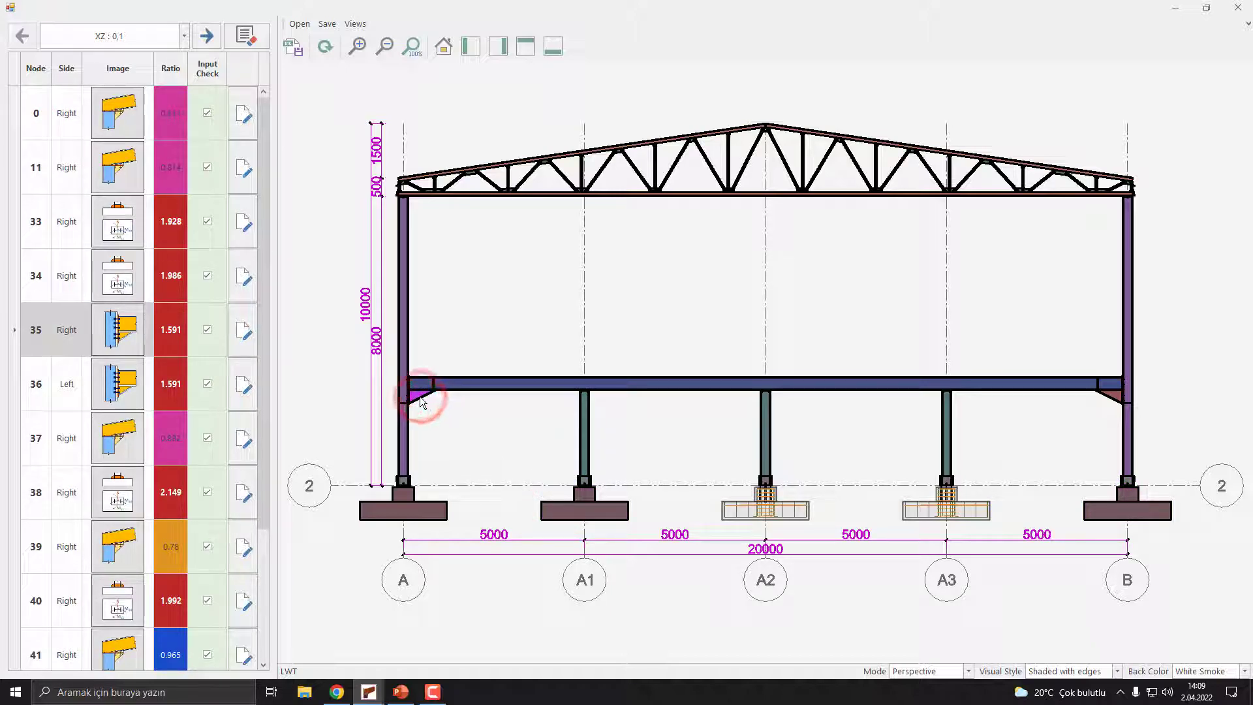
left_click(738, 510)
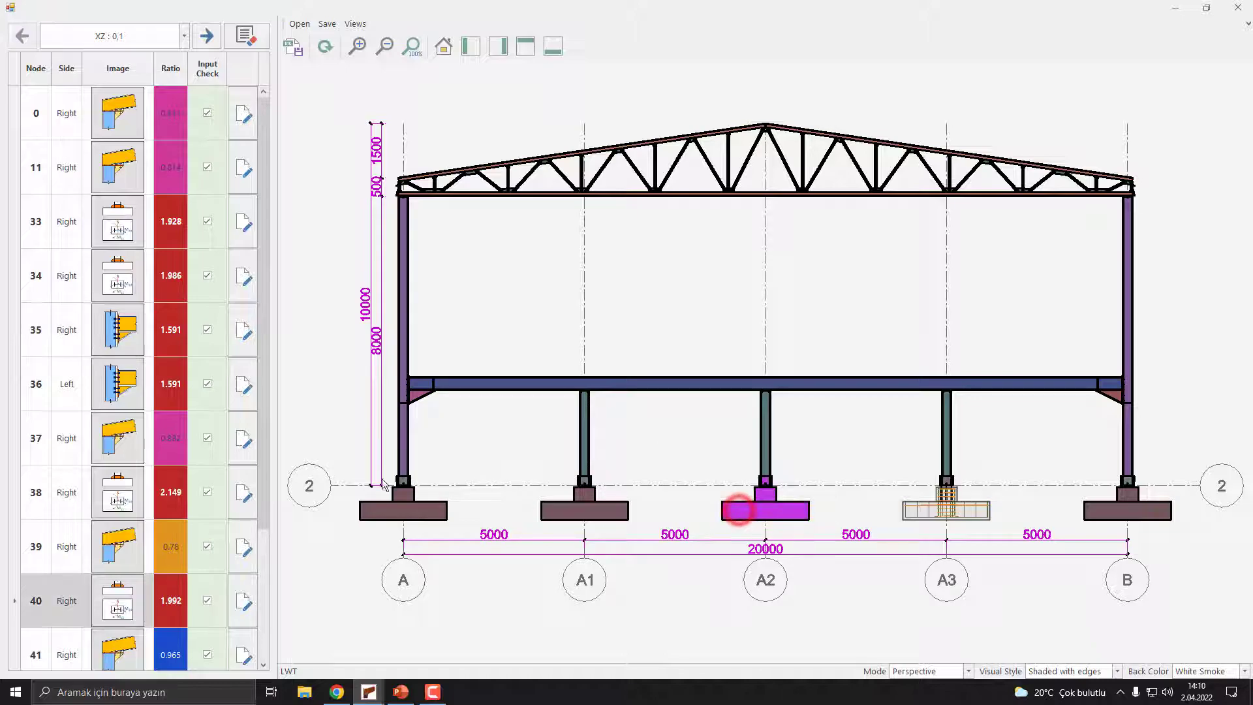
left_click(958, 511)
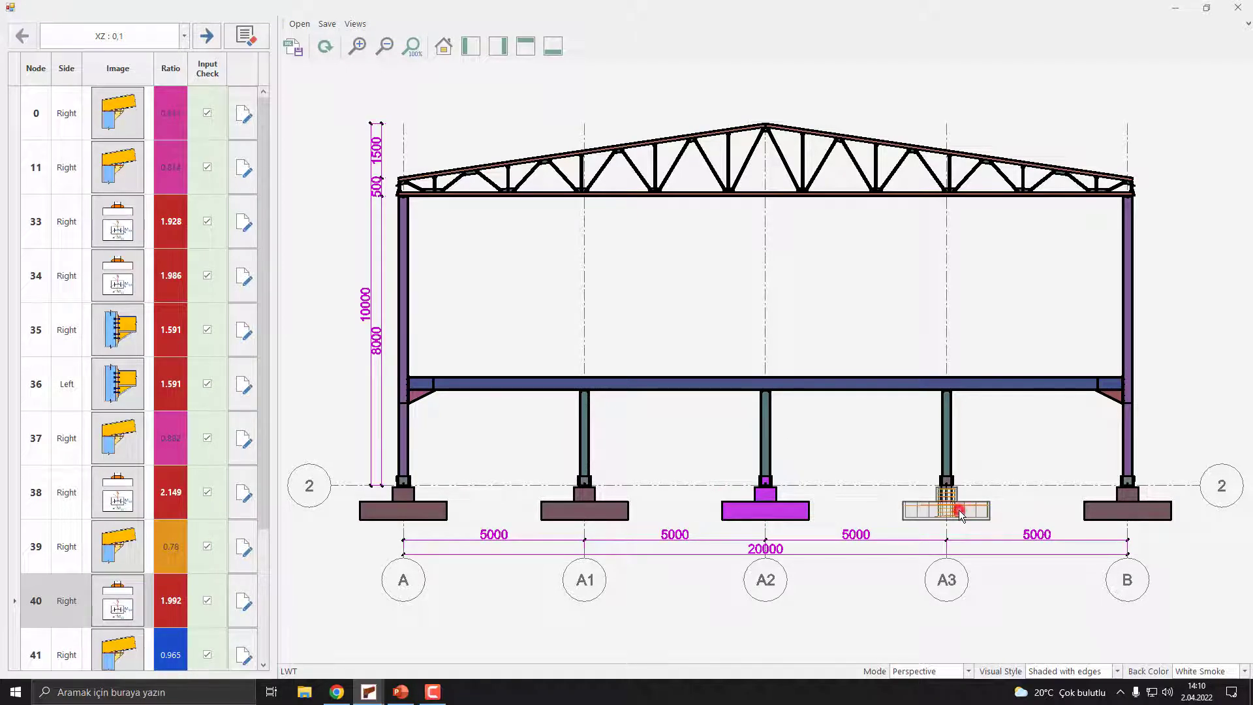
left_click(421, 398)
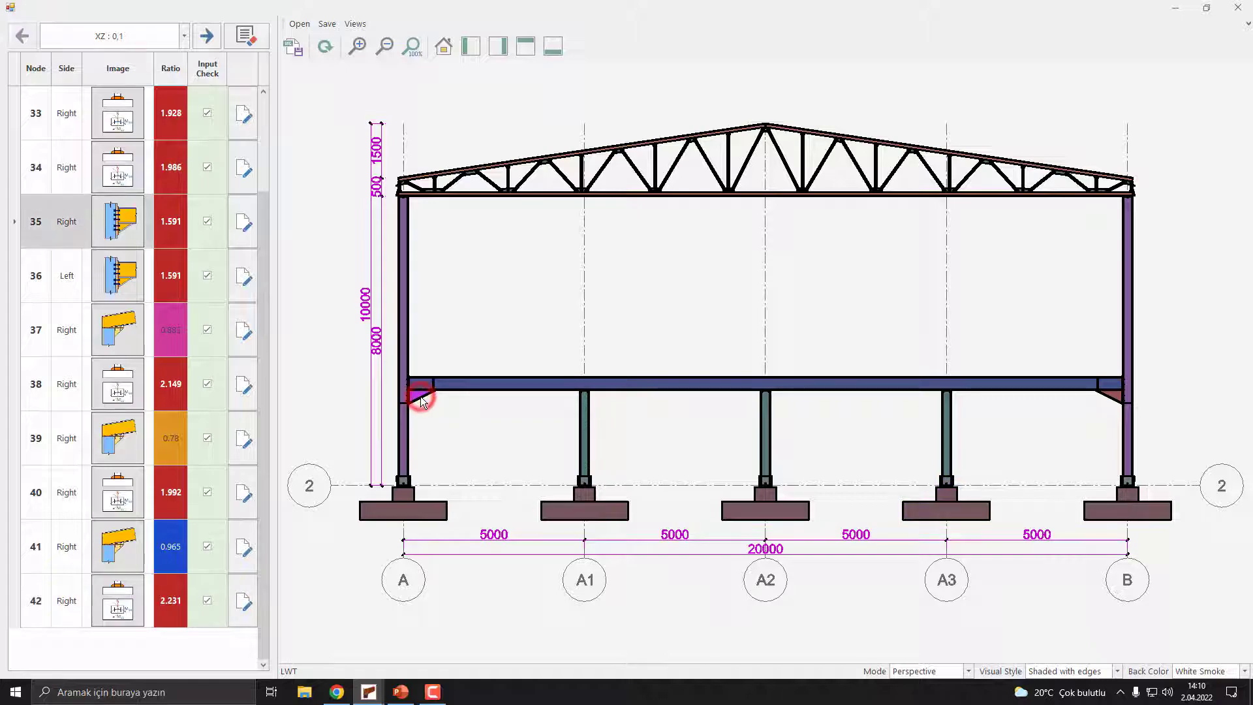
Select the haunched beam-column connection at node 35, right side, and open its end plate design for editing.
left_click(34, 112)
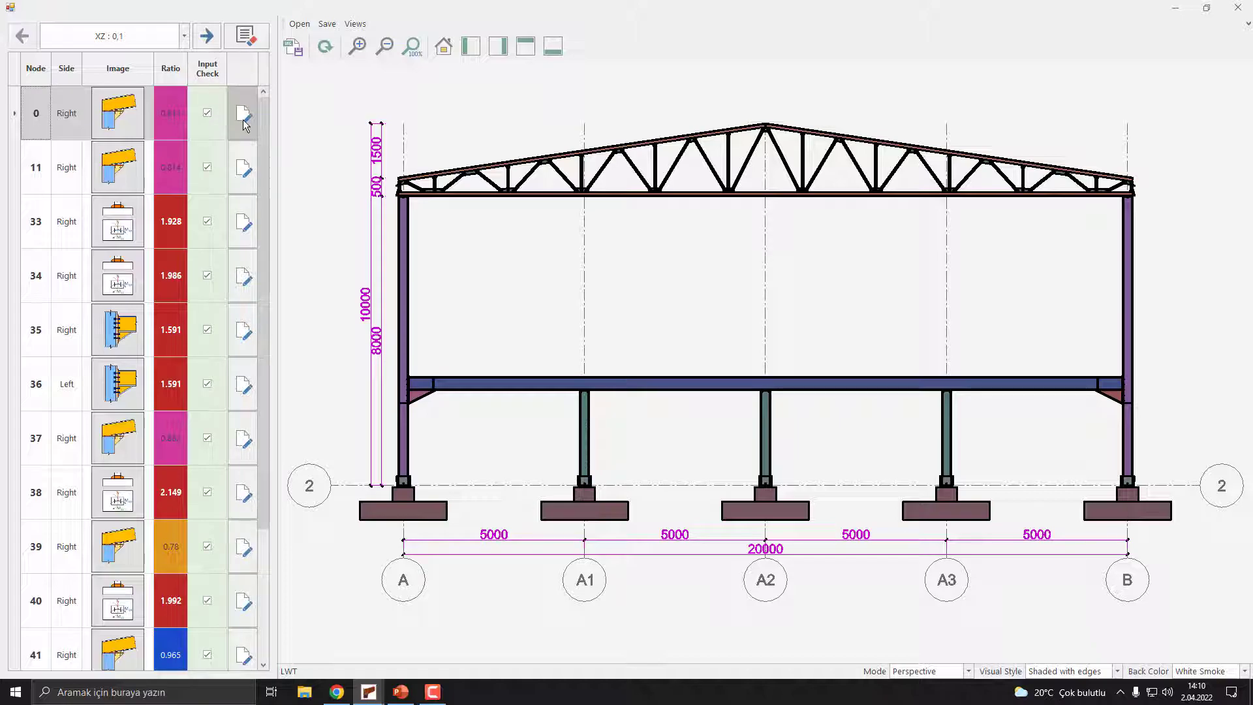
key("Down")
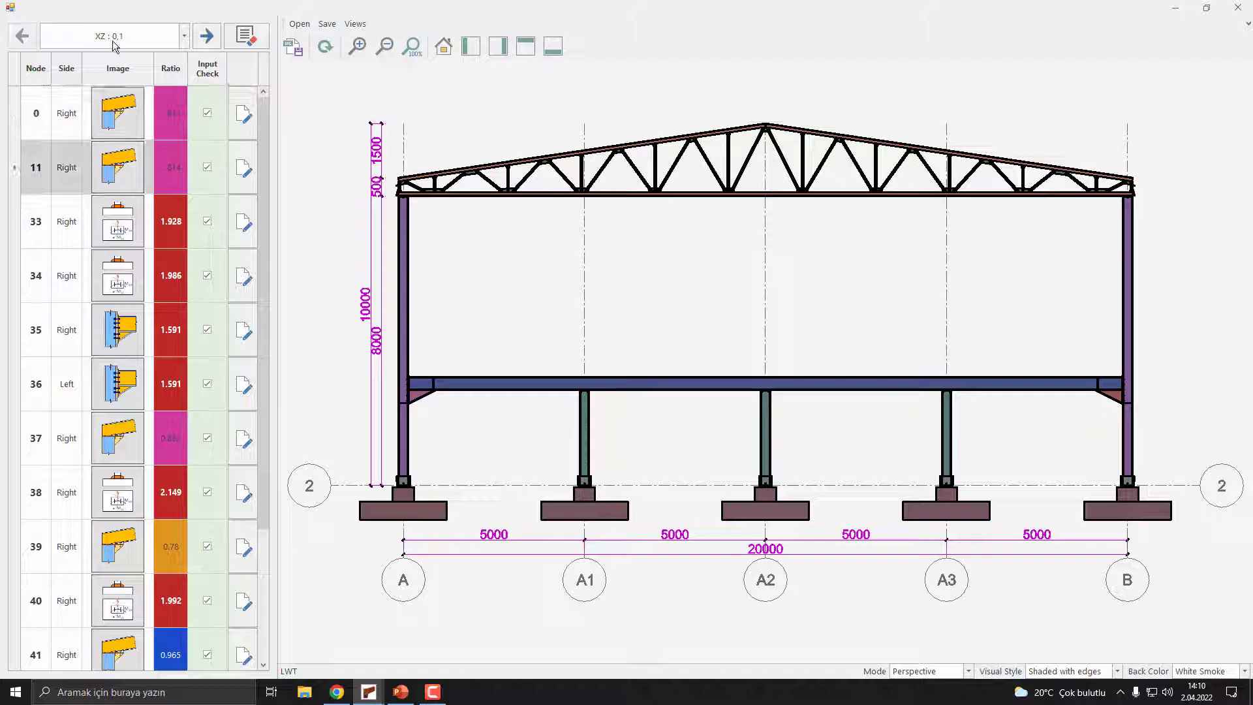
left_click(418, 398)
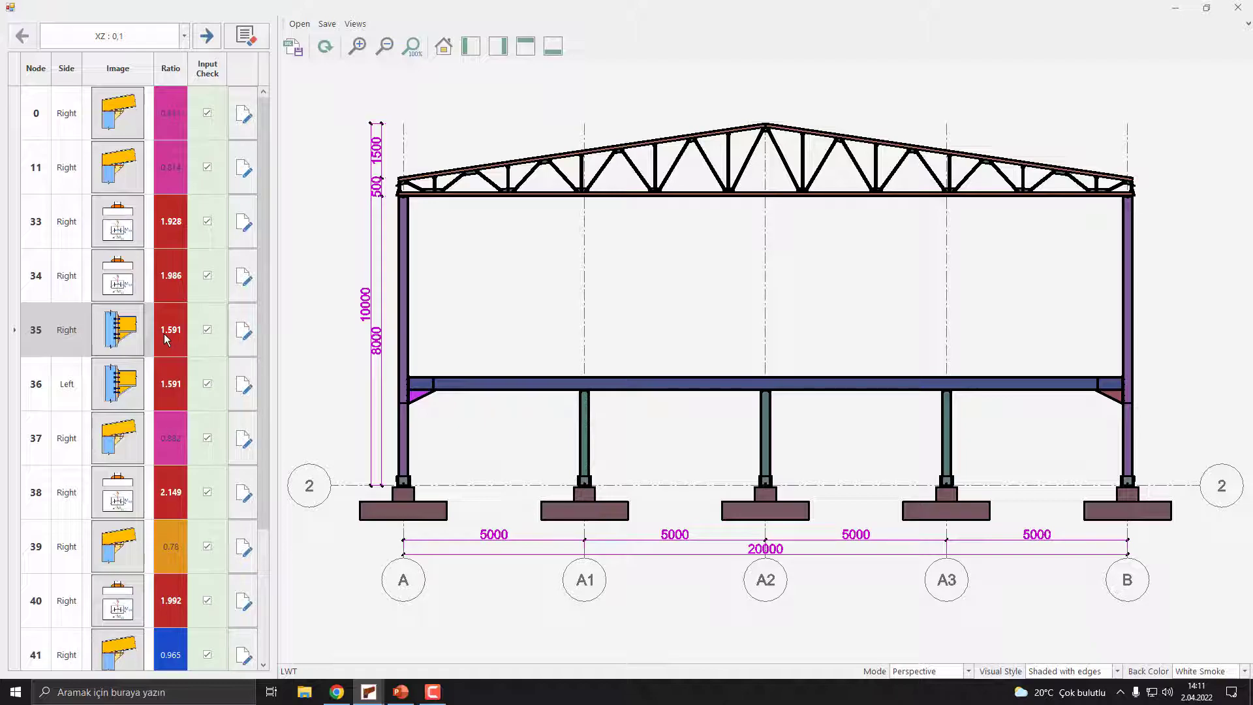
left_click(245, 341)
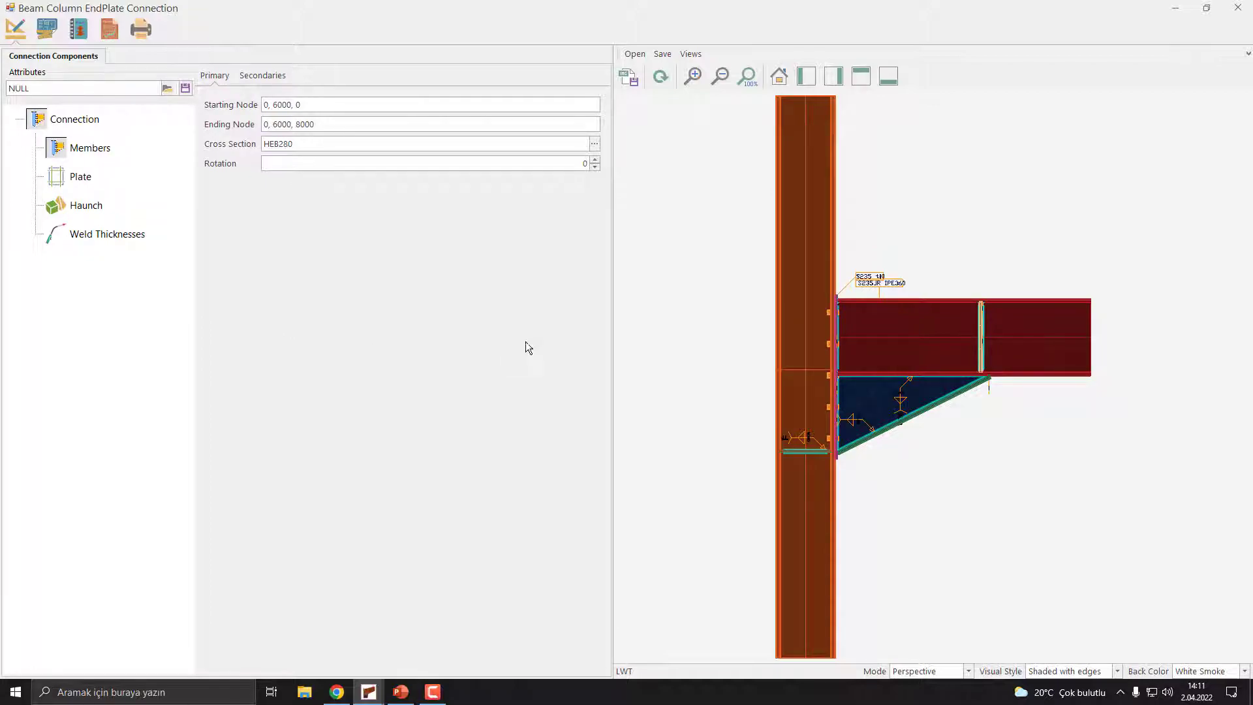
Examine the connection's 3D model and its member, plate, haunch and weld thickness settings.
middle_click_drag(970, 363, 912, 374)
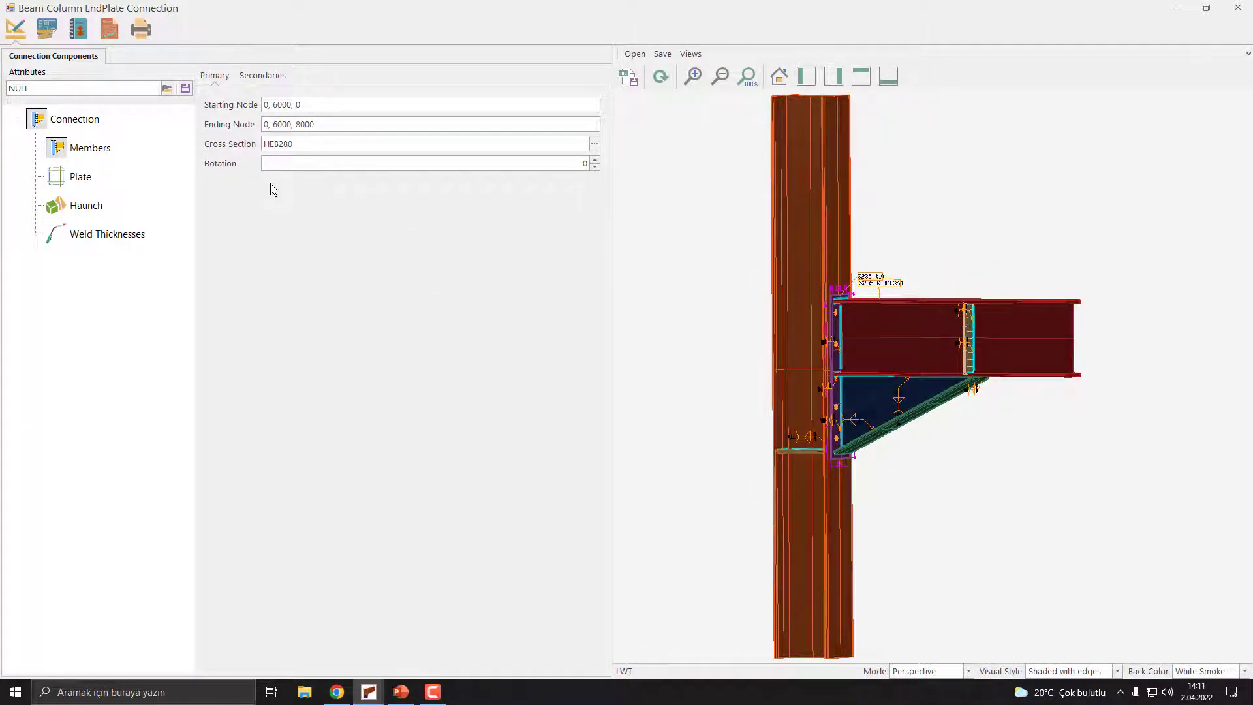
left_click(91, 150)
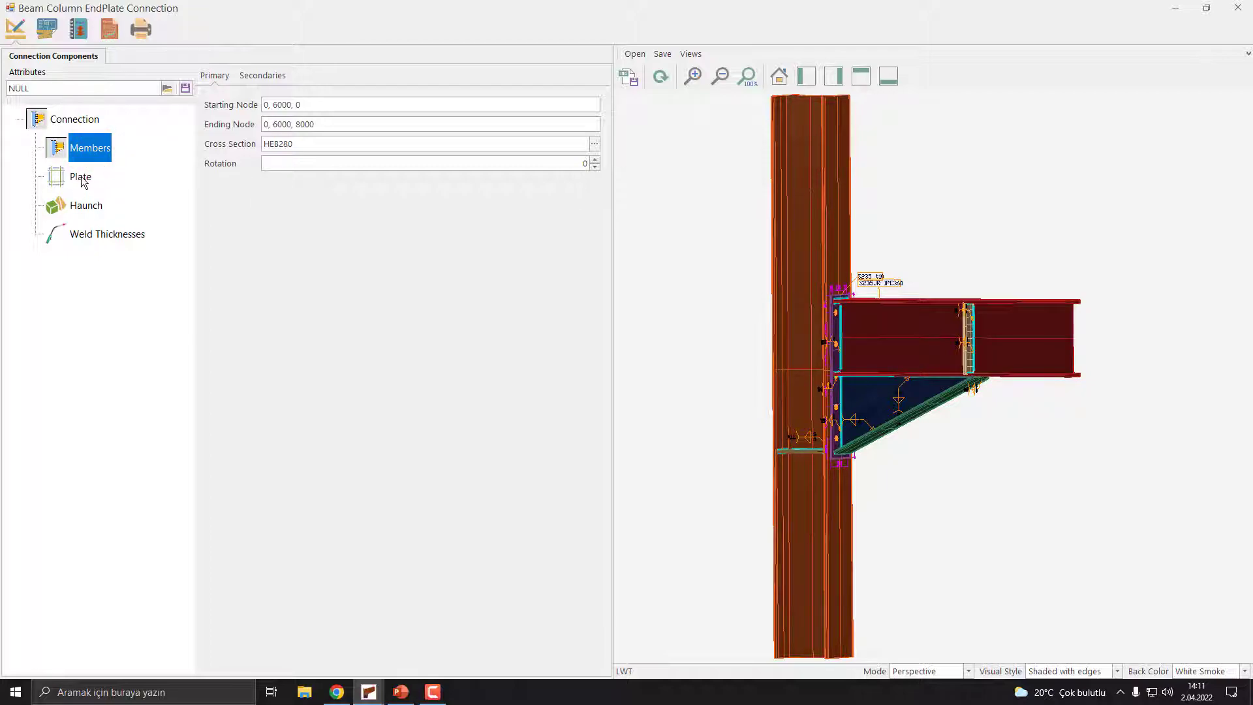
left_click(81, 177)
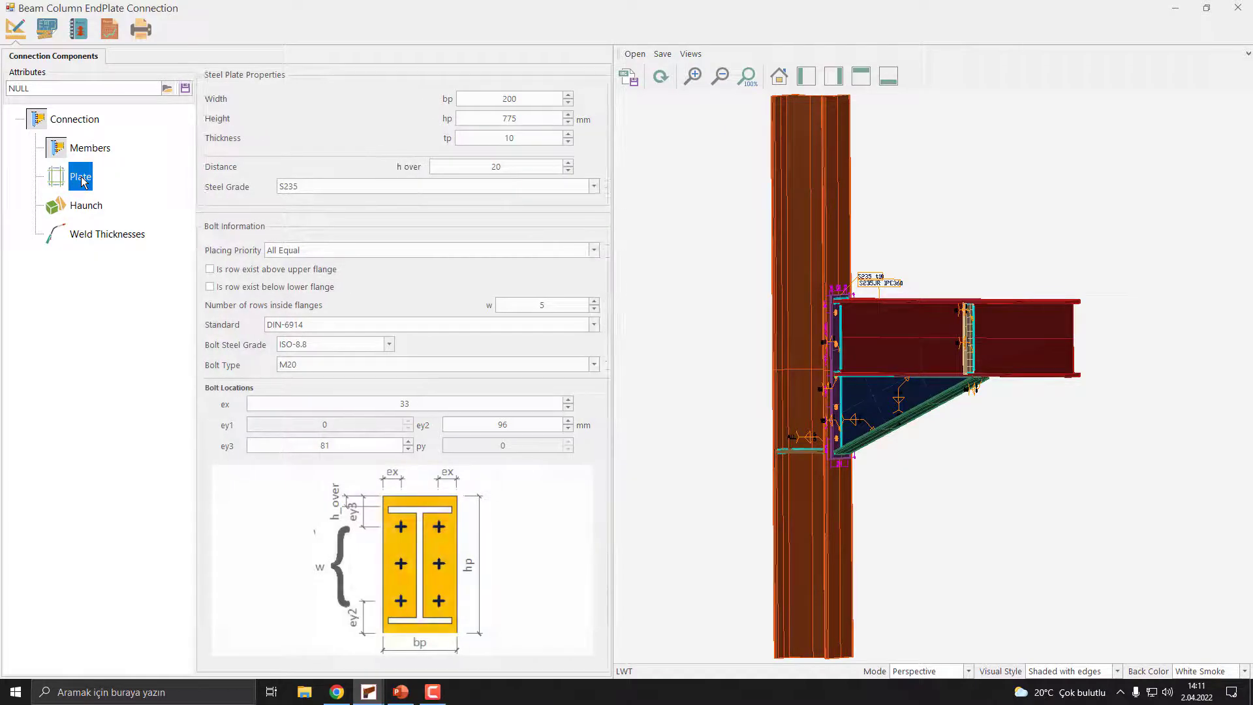
left_click(83, 210)
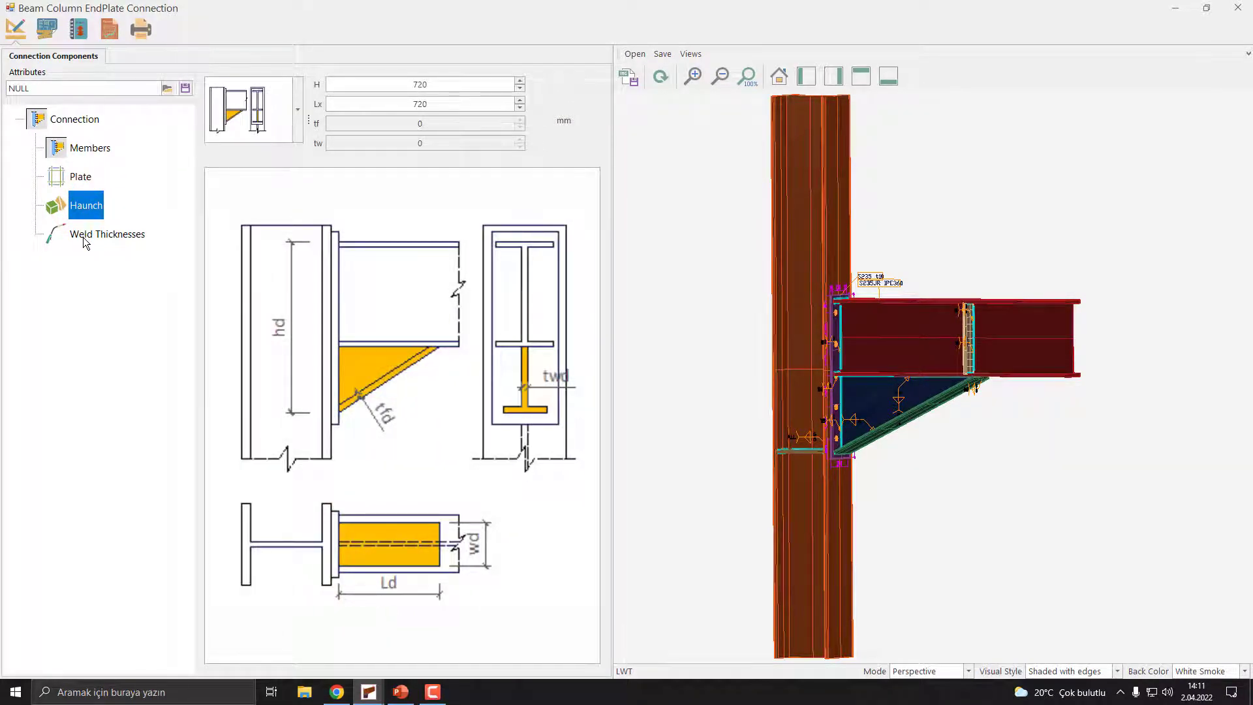
left_click(83, 237)
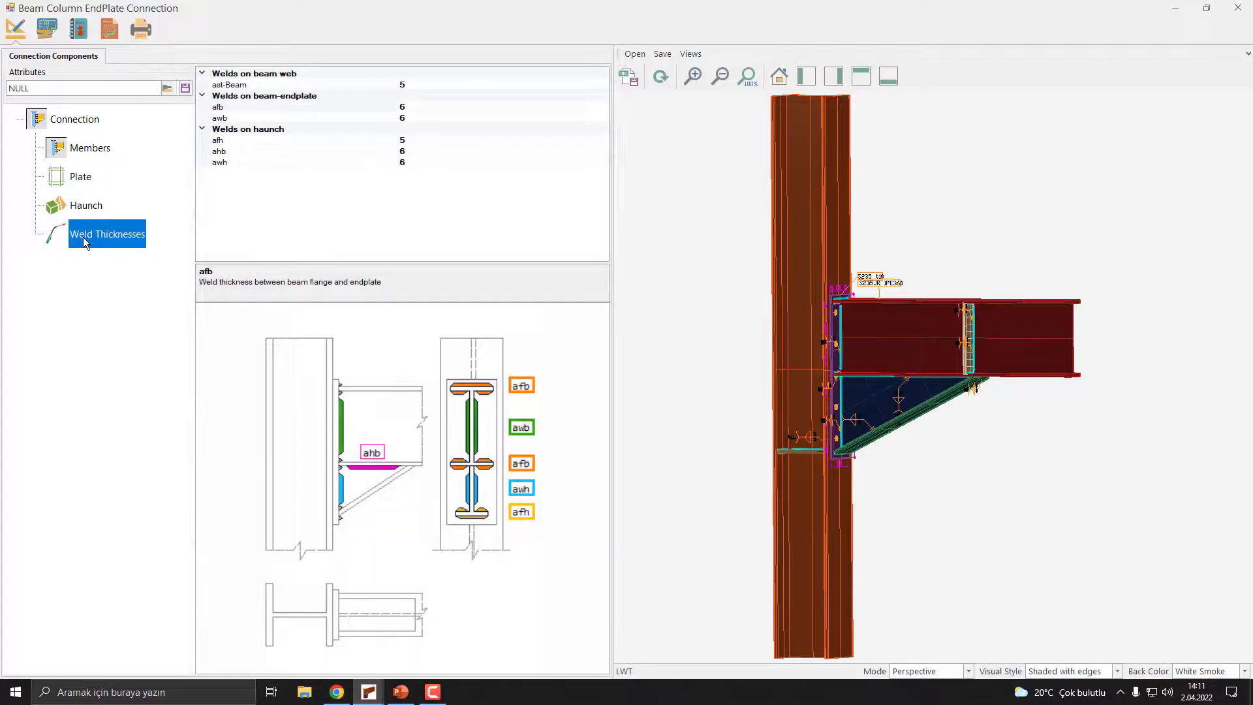
Examine the primary and secondary member data, and the end plate and bolt properties against the 3D model.
left_click(93, 149)
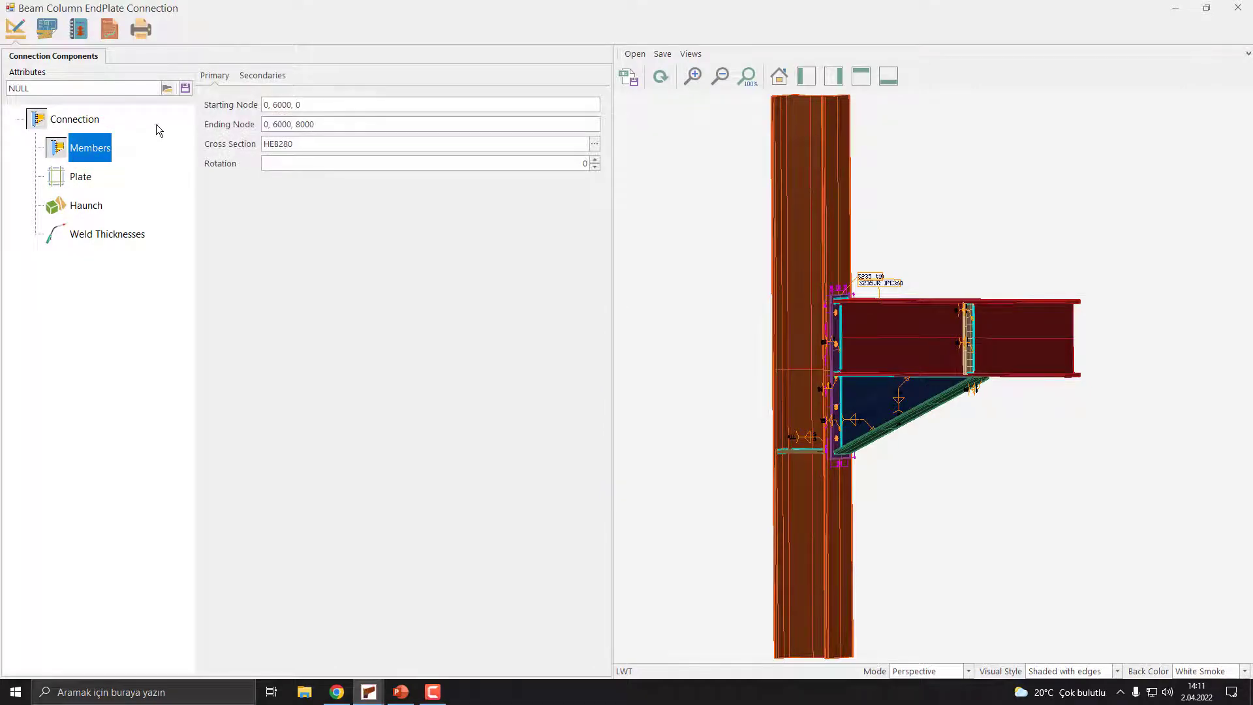
left_click(260, 77)
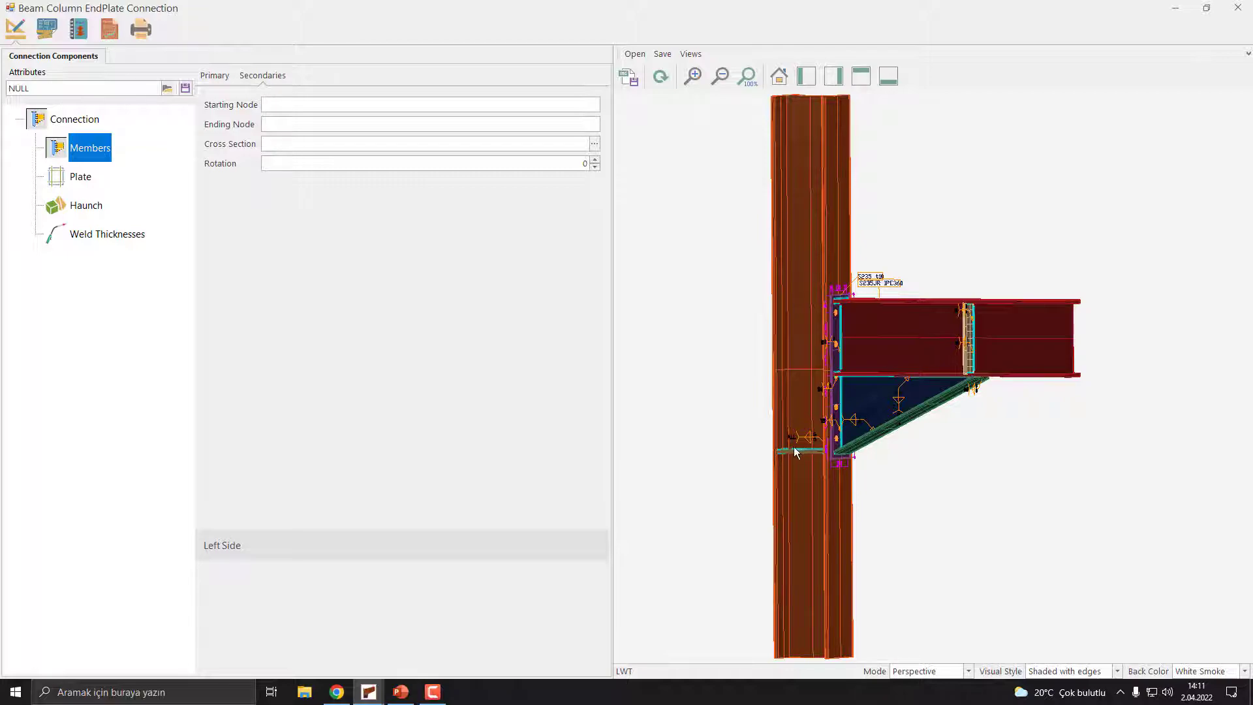
left_click(217, 78)
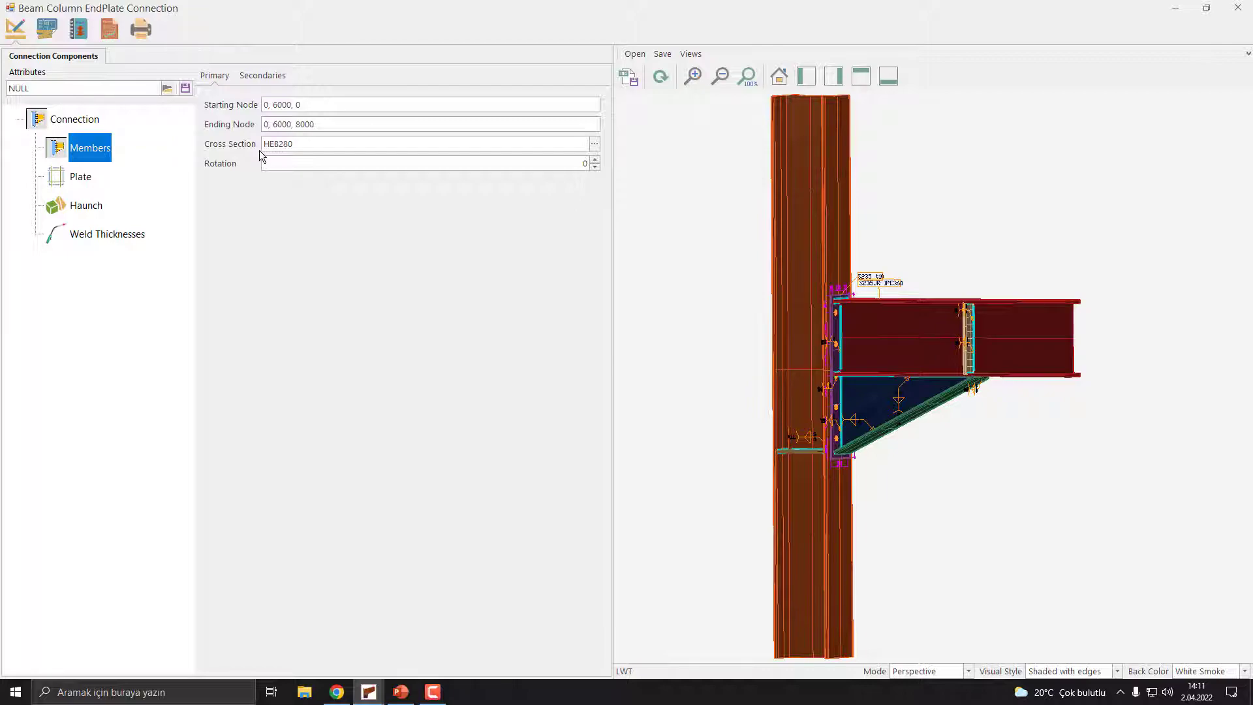
left_click(79, 184)
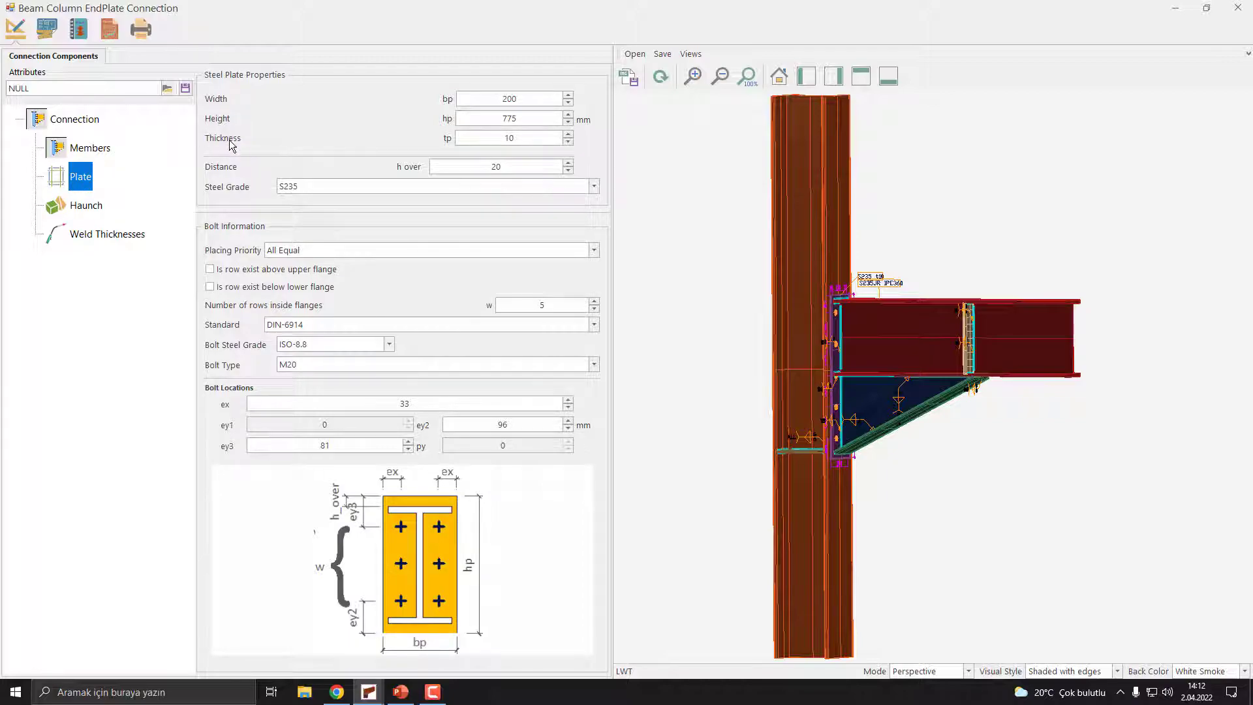
middle_click_drag(933, 320, 785, 351)
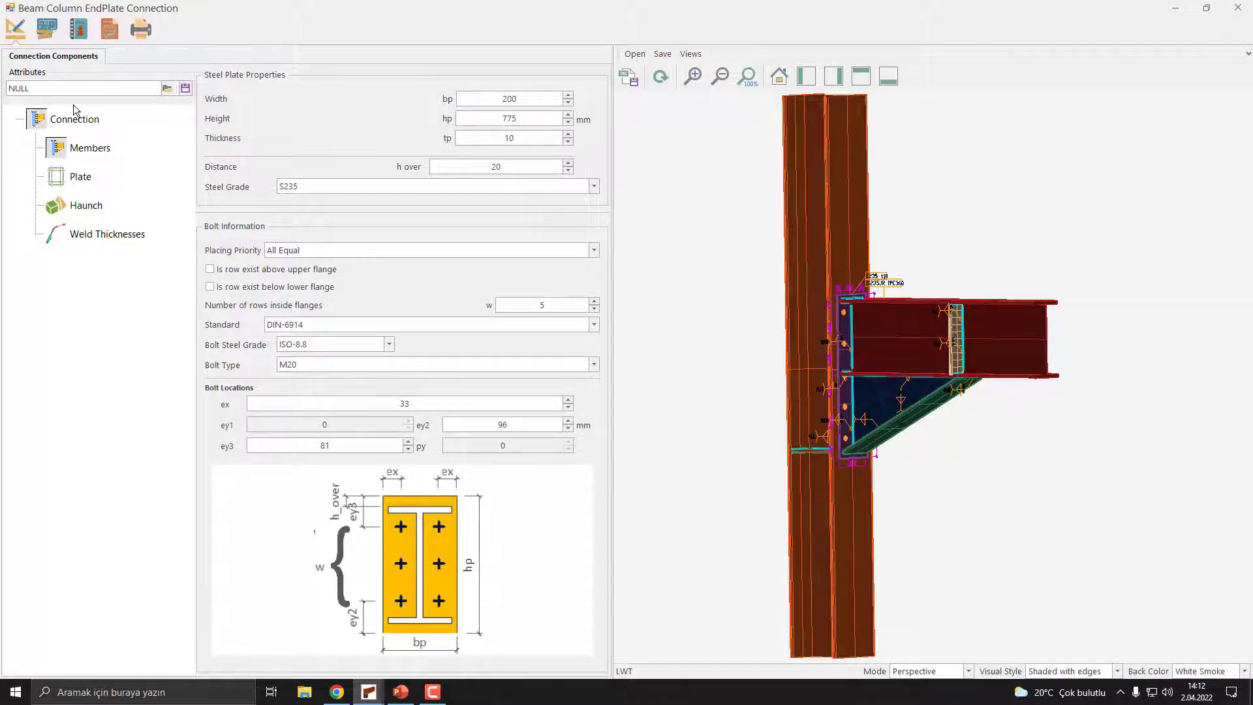
Review the connection's detail drawing, geometry check criteria and analysis load cases.
left_click(15, 31)
left_click(50, 33)
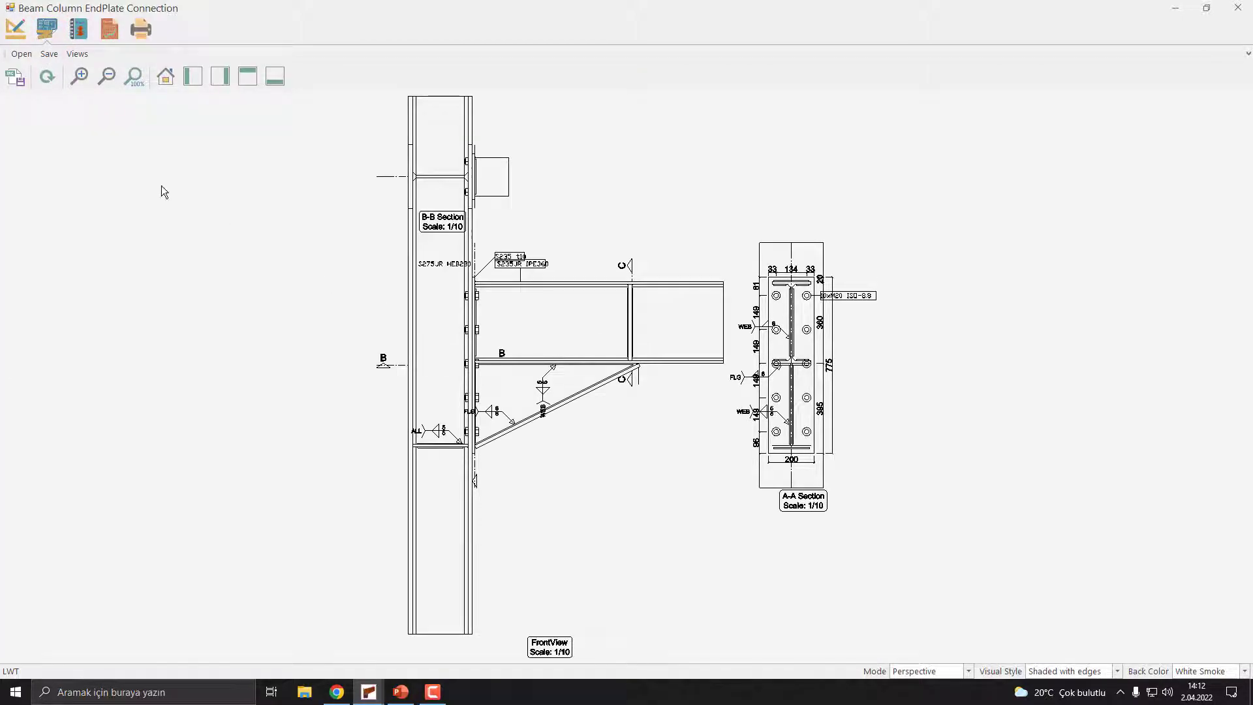
left_click(76, 29)
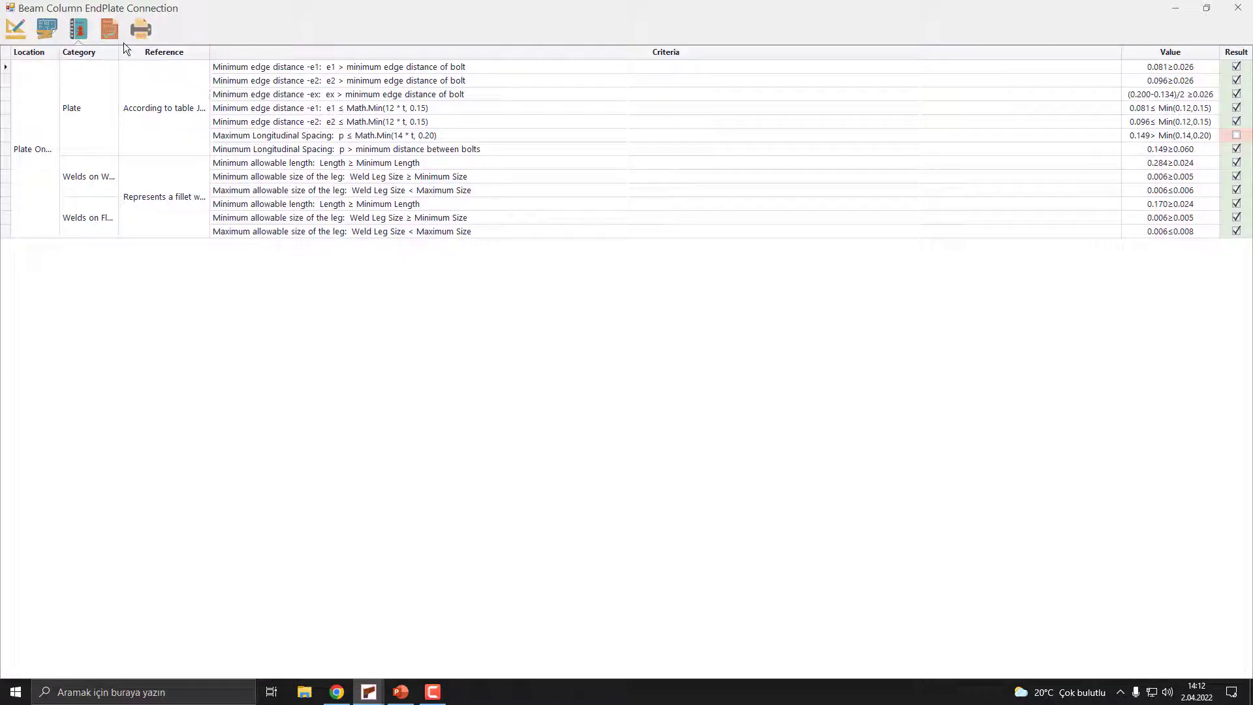
left_click(111, 30)
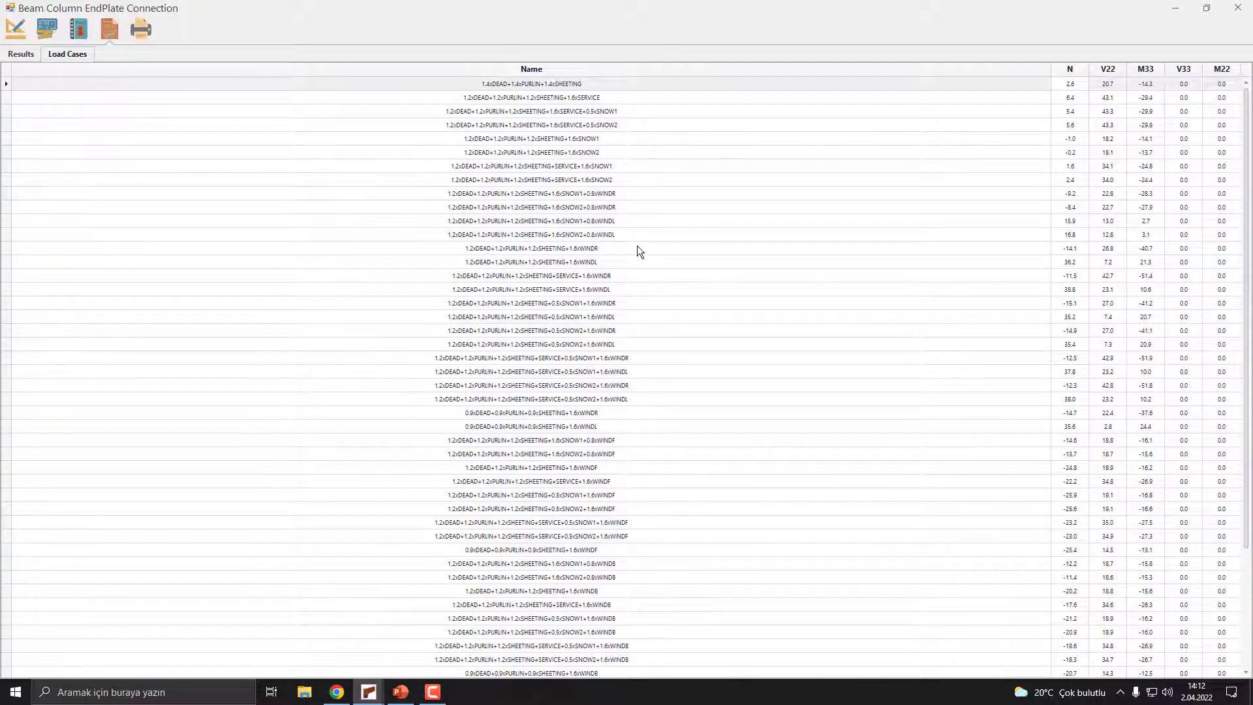
Review the load case forces, the beam capacity results and the calculation report of the connection, and close its design window.
scroll(638, 251, "down", 4)
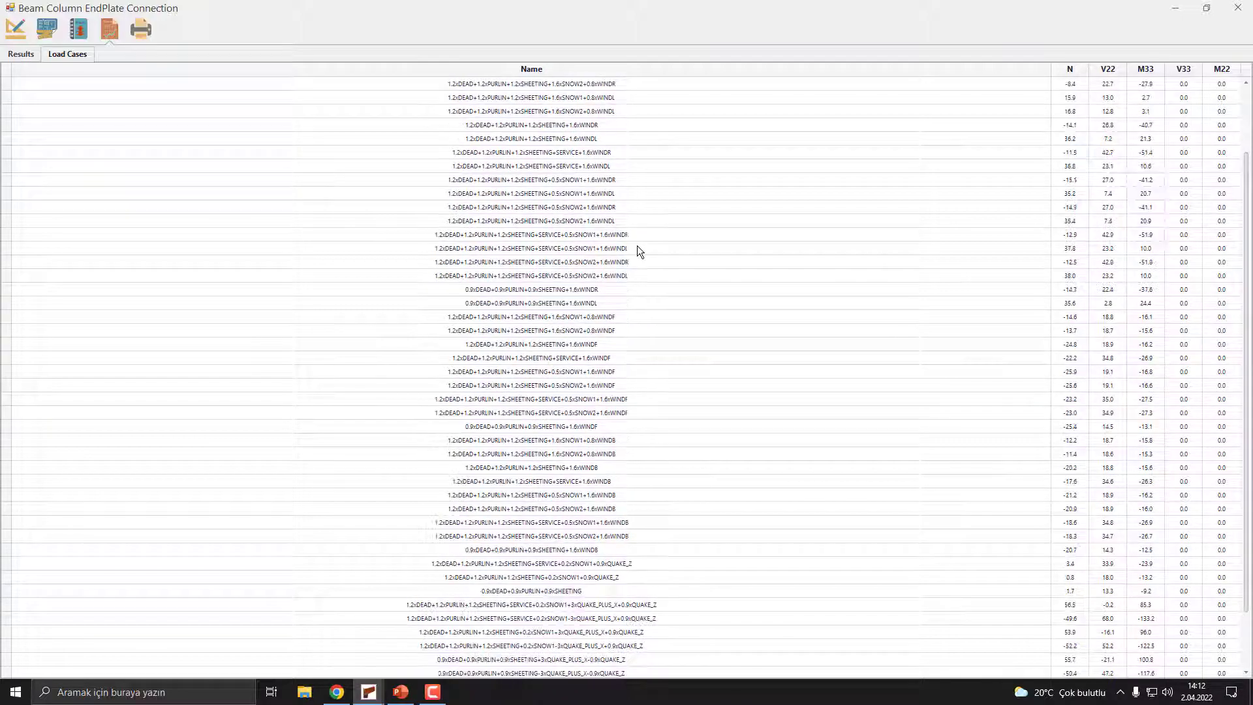
left_click(23, 53)
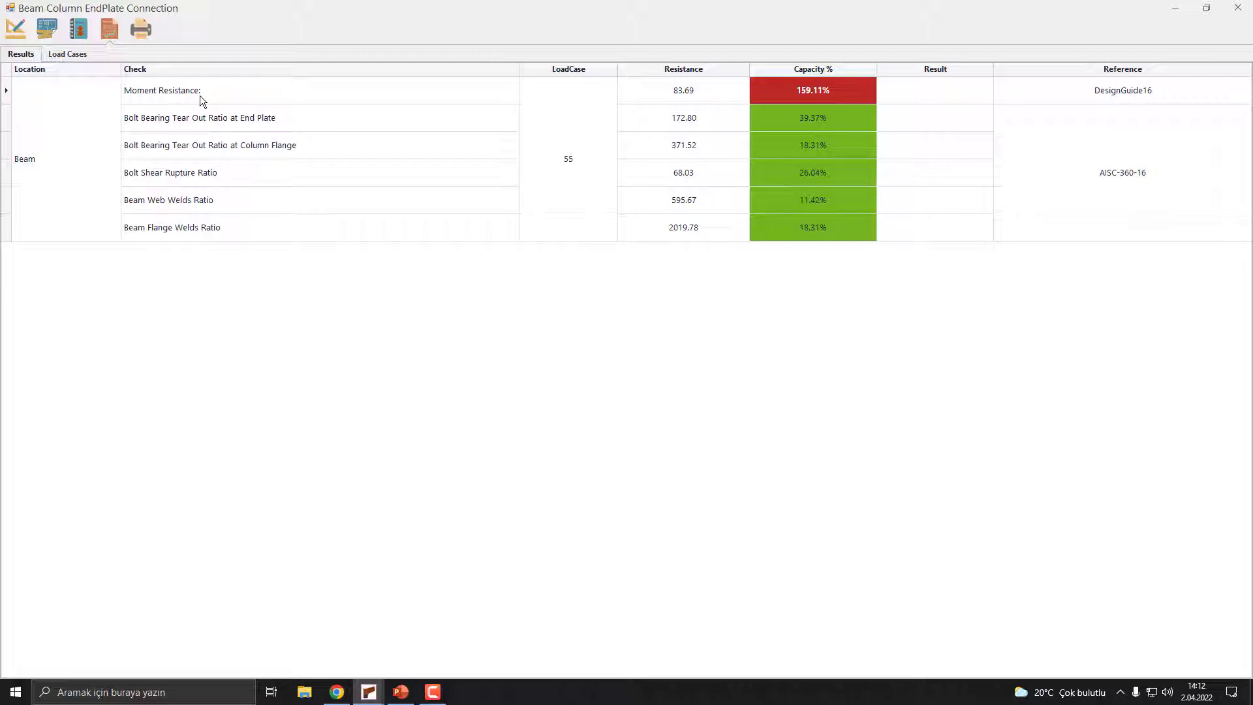
left_click(144, 34)
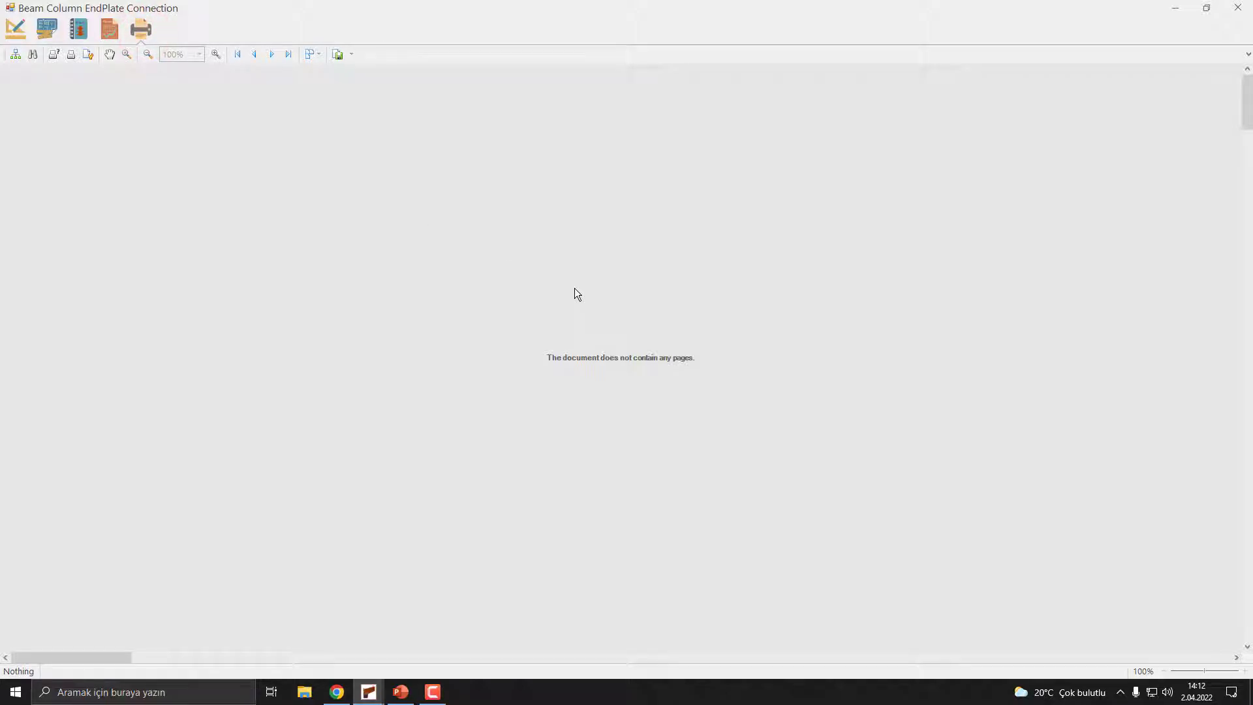
scroll(575, 288, "down", 2)
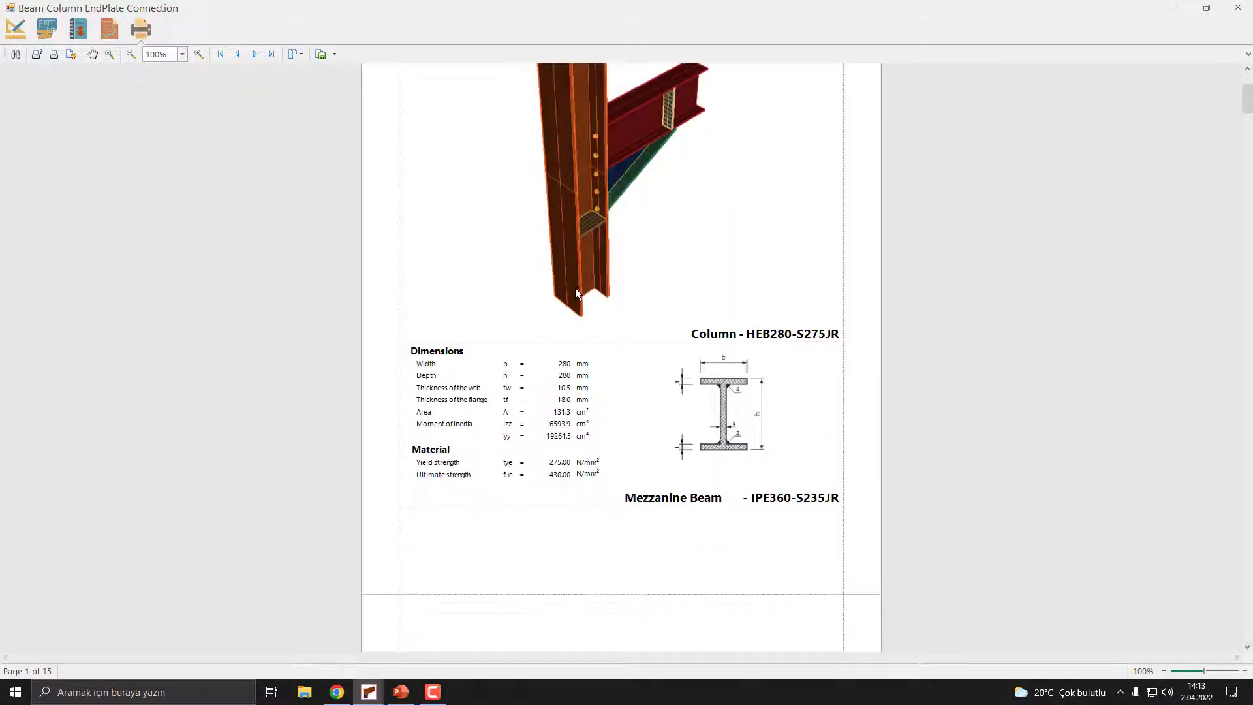
scroll(576, 293, "down", 10)
scroll(576, 294, "down", 13)
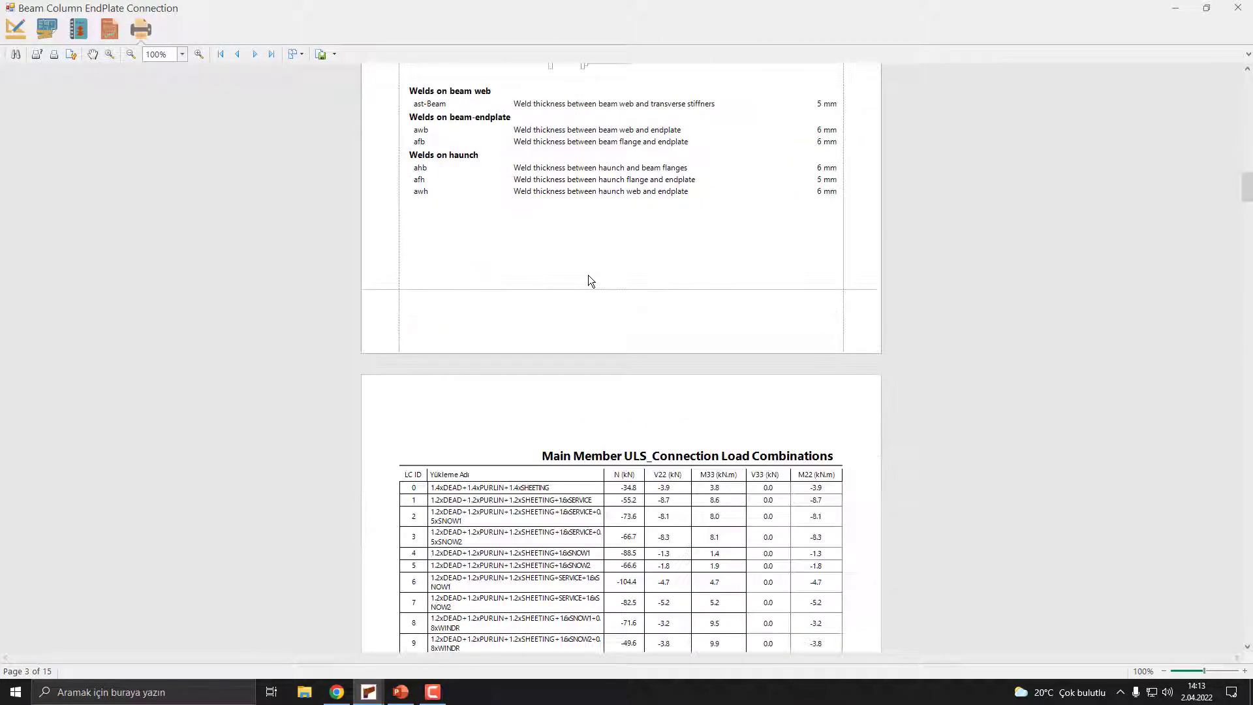
scroll(590, 280, "down", 14)
scroll(591, 279, "down", 14)
scroll(592, 279, "down", 5)
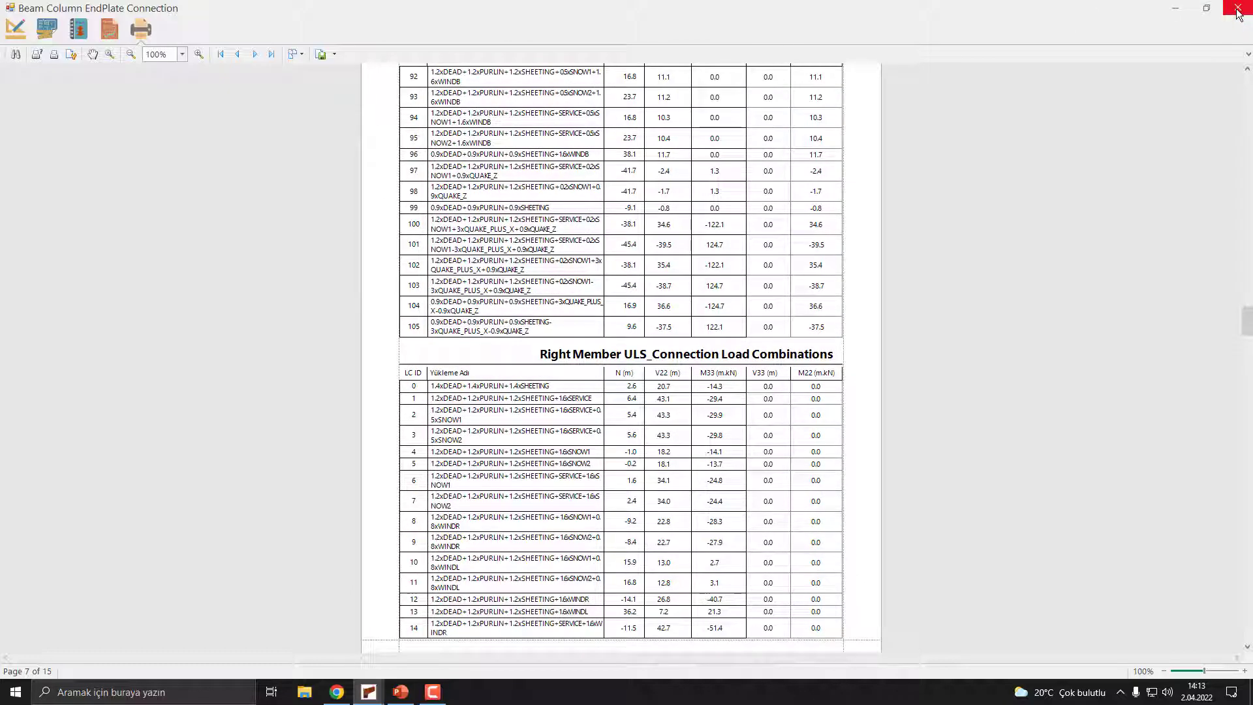
left_click(1238, 9)
left_click(682, 390)
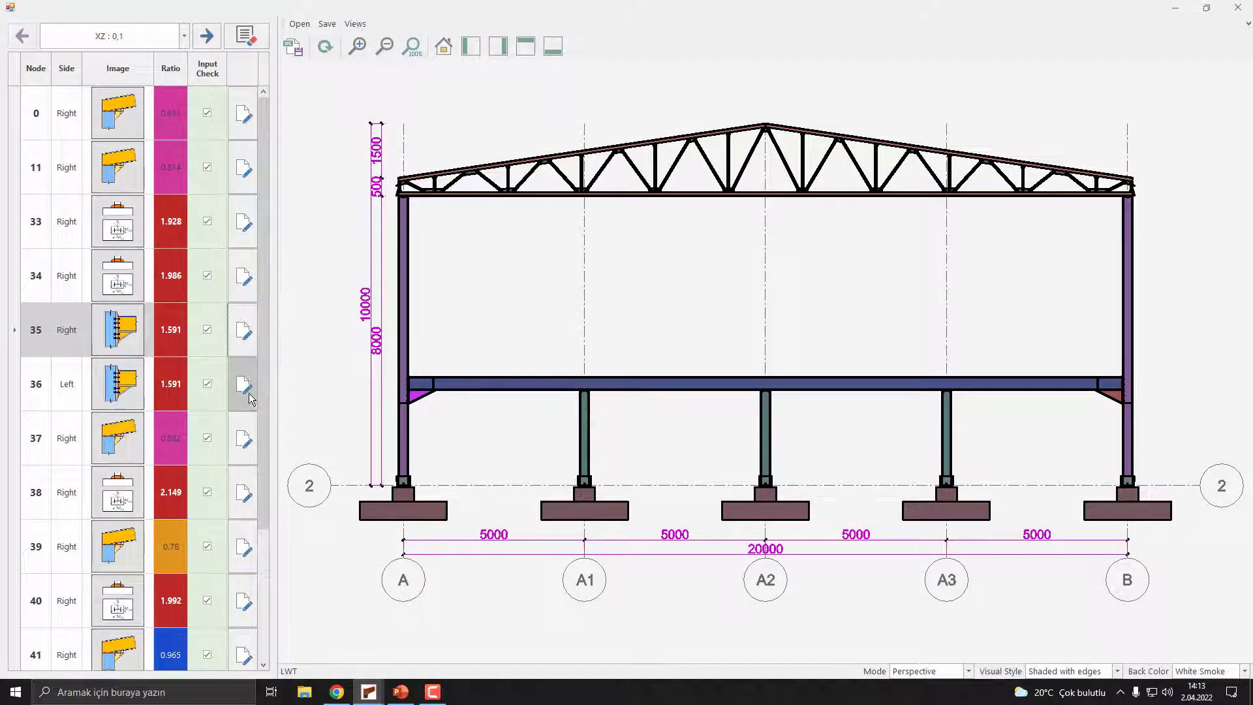
Reopen the node 35 connection and set its end plate thickness to 20 mm.
left_click(252, 336)
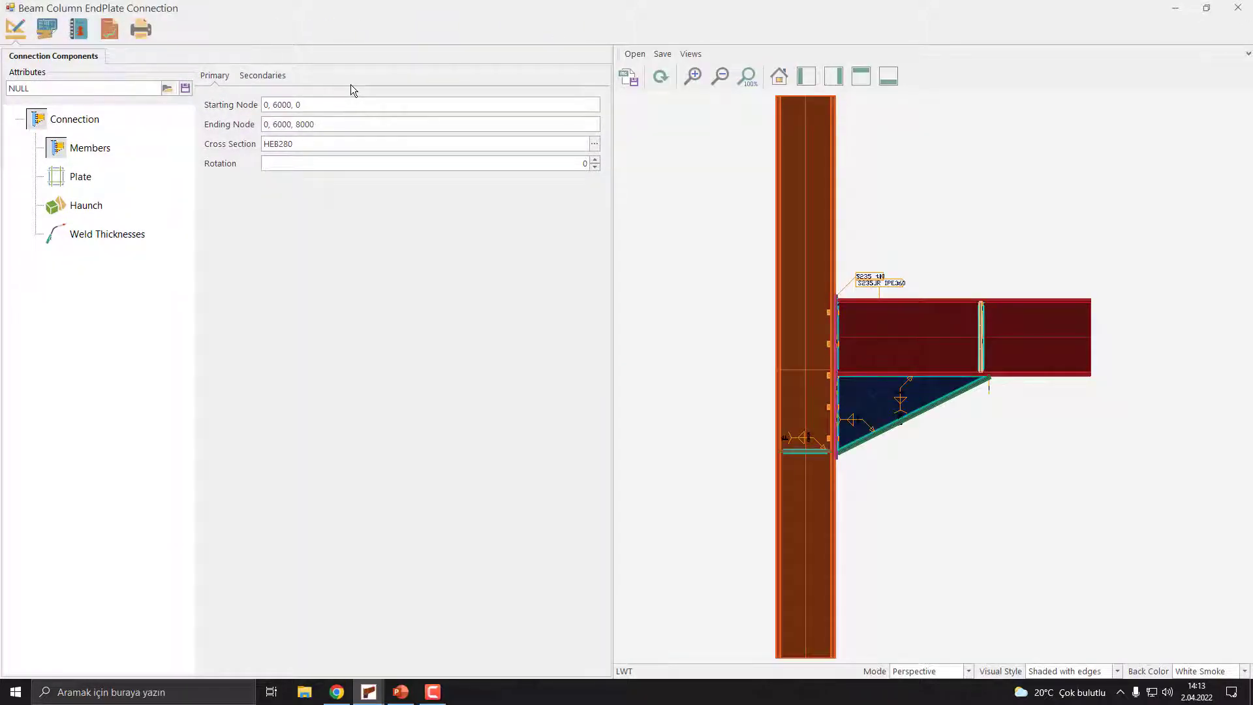
left_click(86, 186)
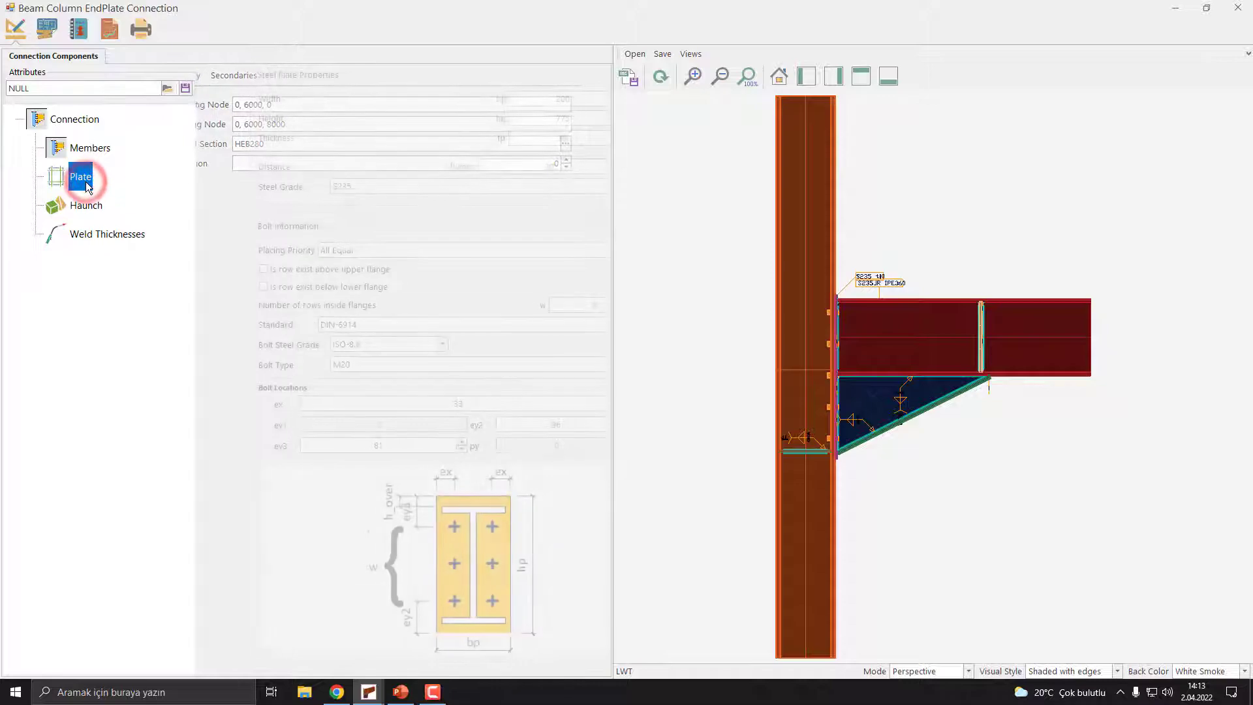
left_click(530, 138)
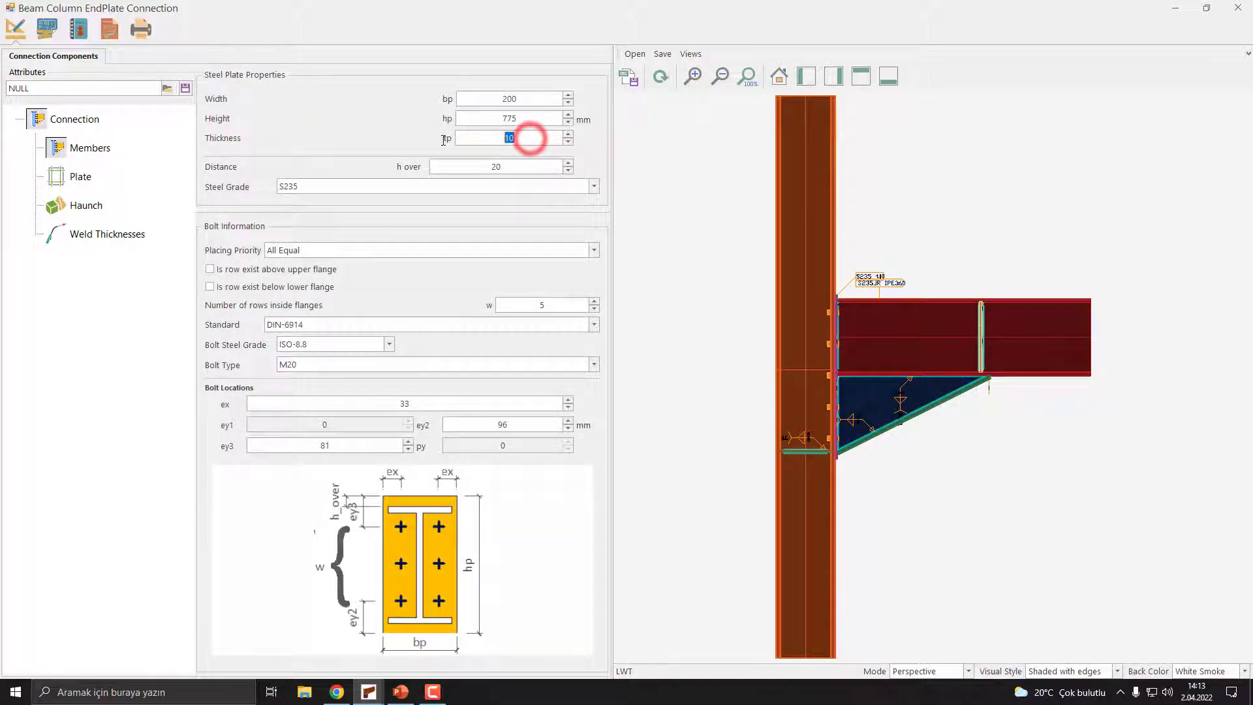
type("20")
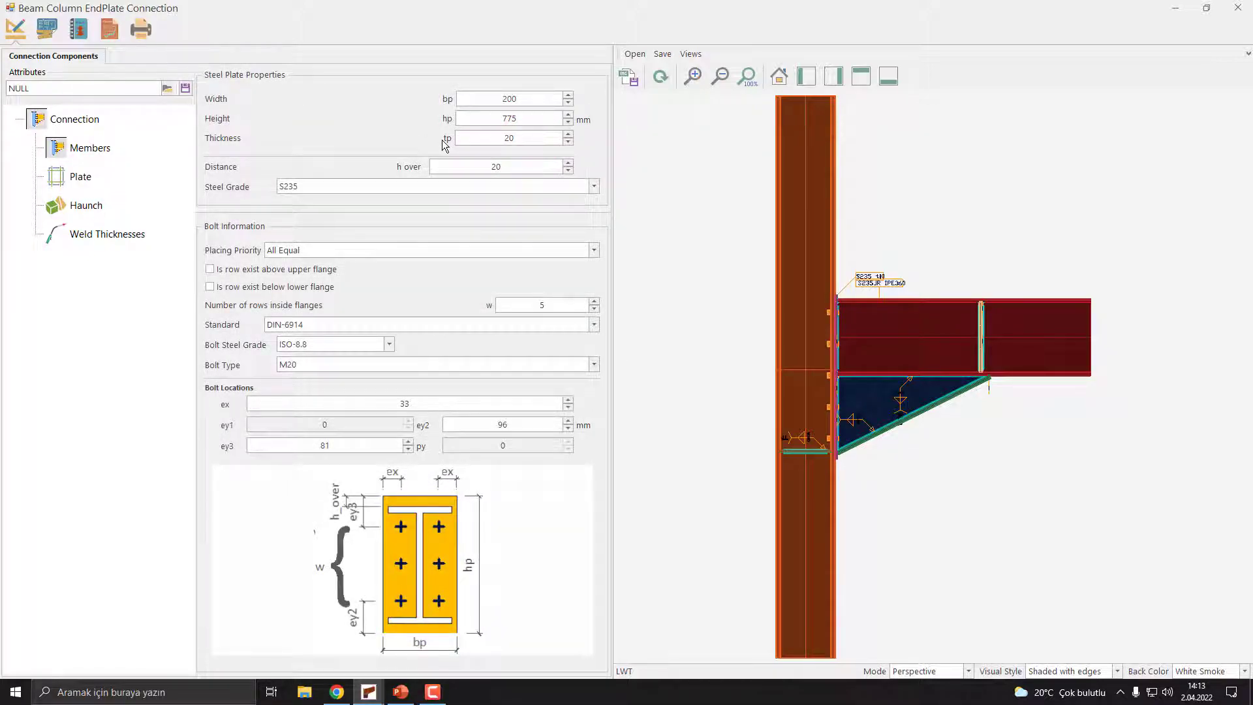
left_click(530, 167)
Review the beam's capacity results for the thicker end plate and close the connection design.
left_click(111, 35)
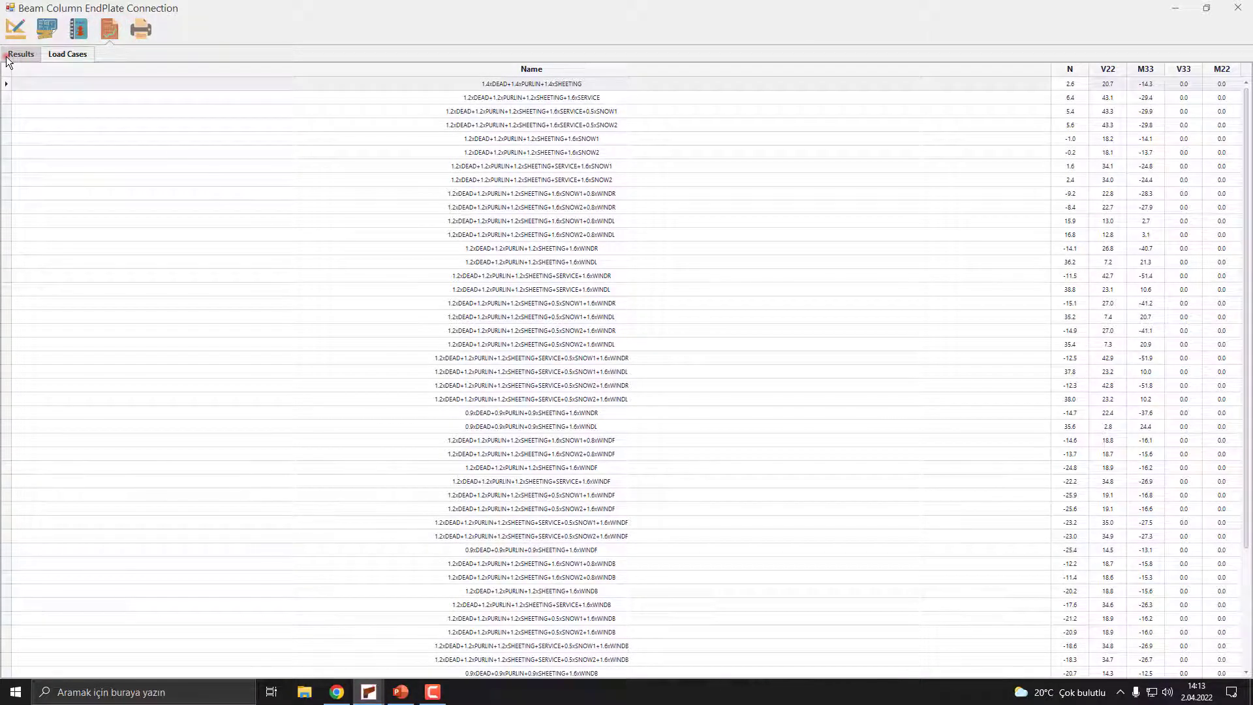
left_click(7, 57)
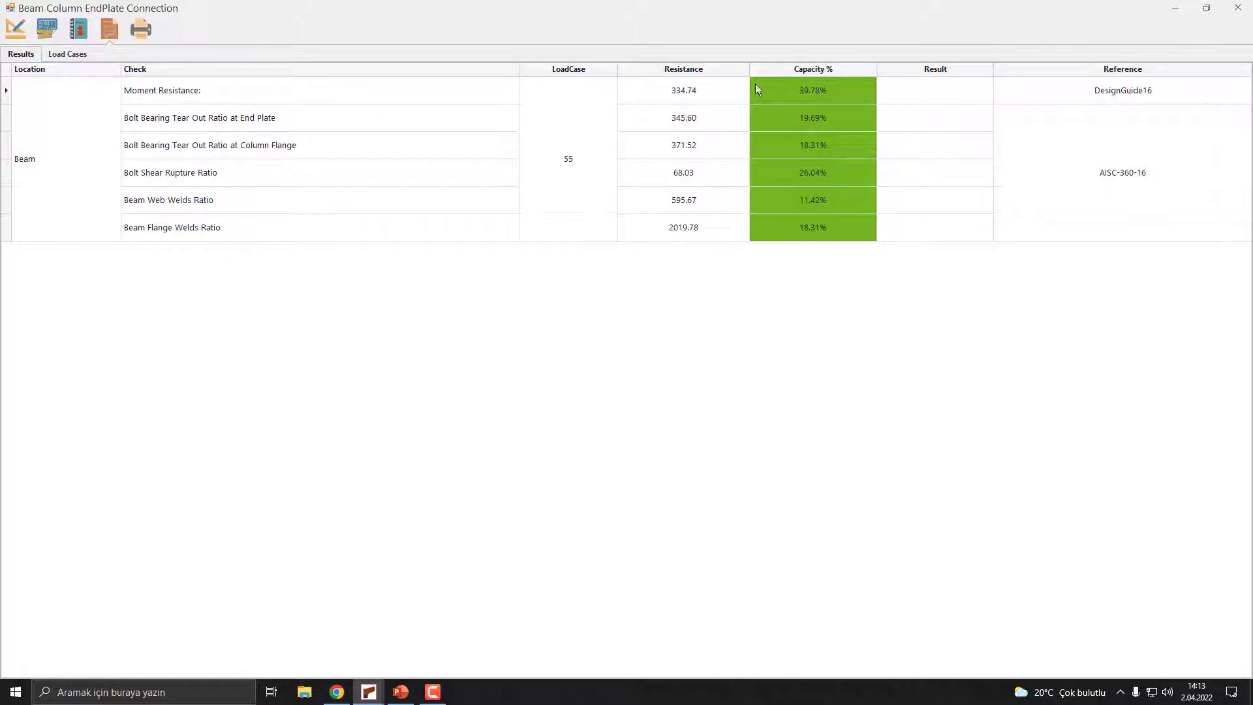
left_click(1239, 8)
left_click(693, 393)
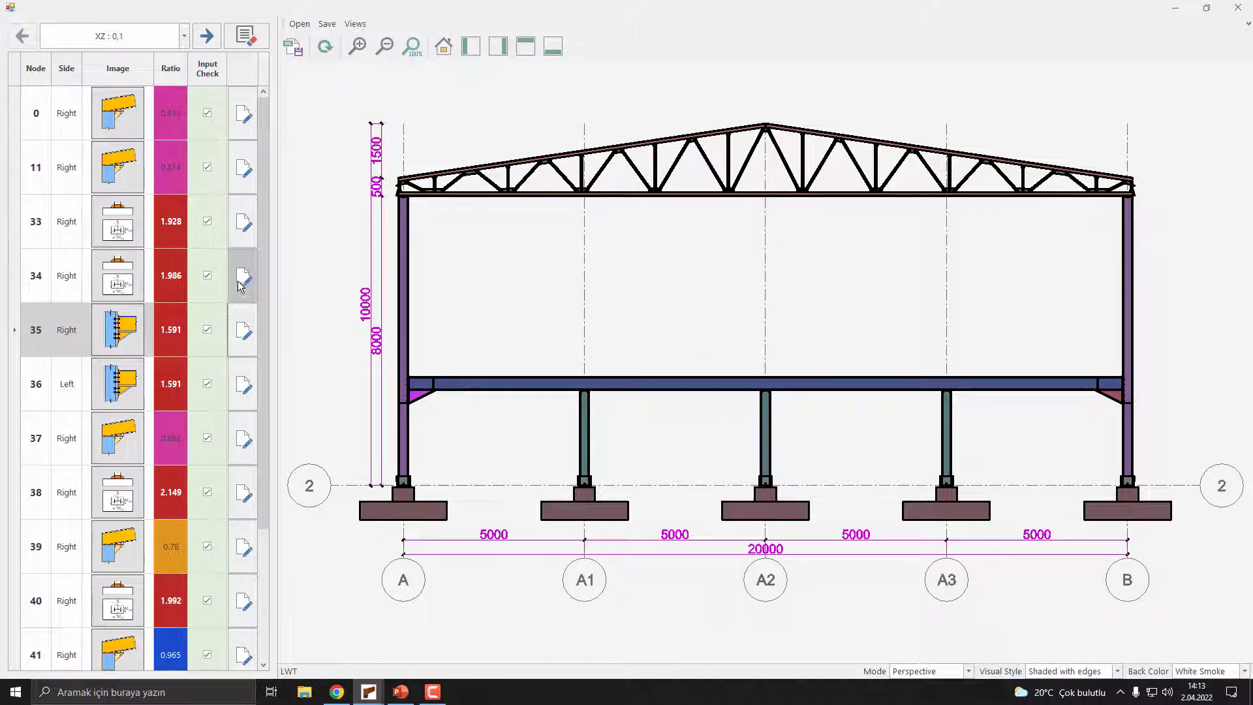
Open the node 35 connection design again and set the end plate thickness tp to 20 mm.
left_click(244, 336)
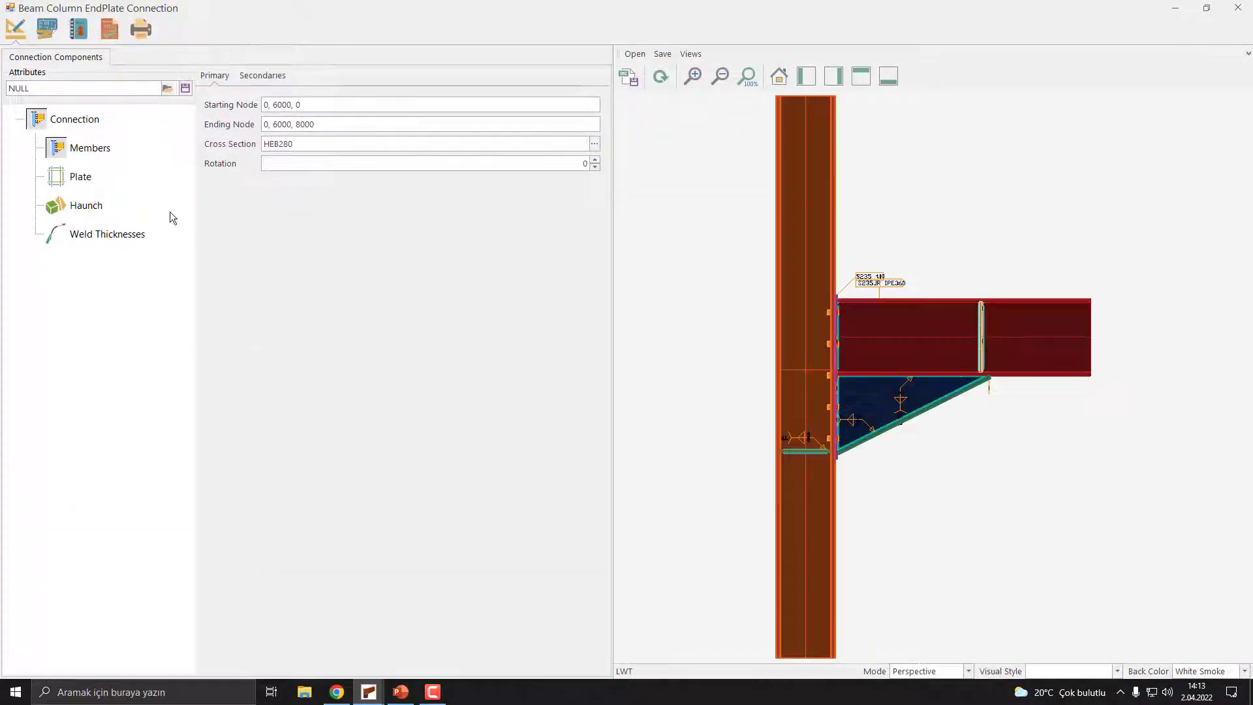
left_click(78, 177)
double_click(532, 137)
type("20")
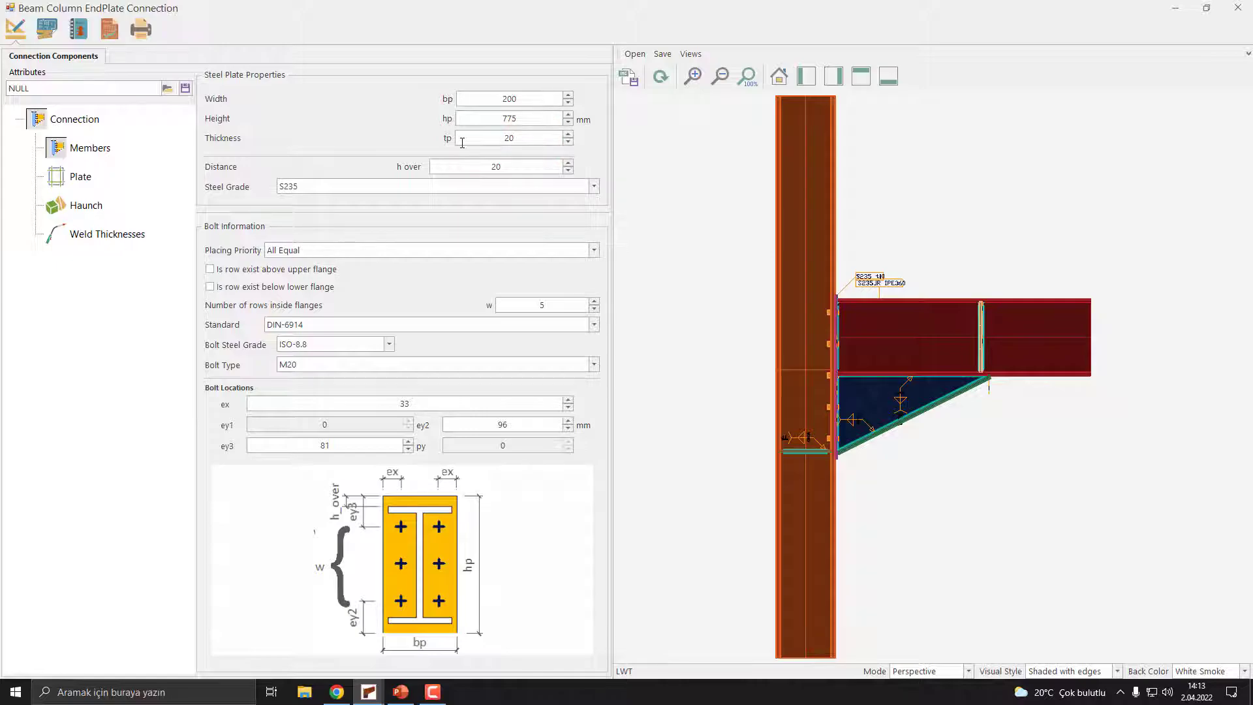
Check the geometry criteria and the beam's capacity results with the 20 mm end plate.
left_click(79, 39)
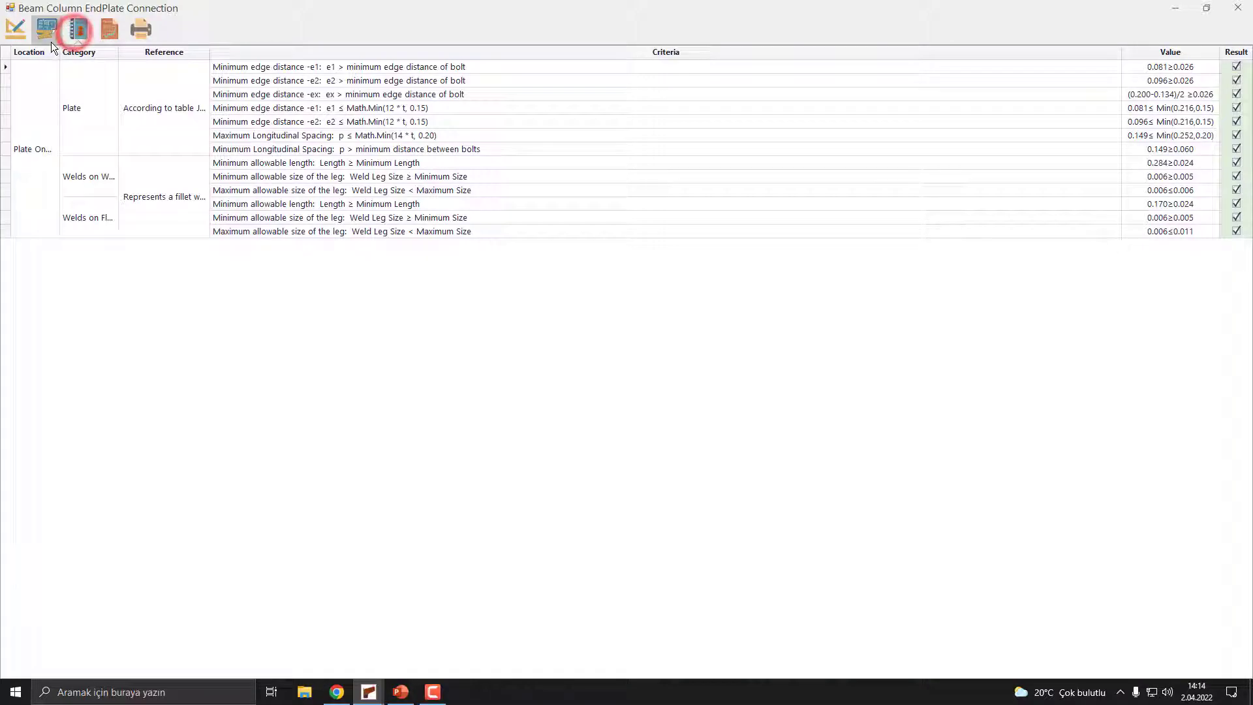
left_click(109, 30)
left_click(18, 54)
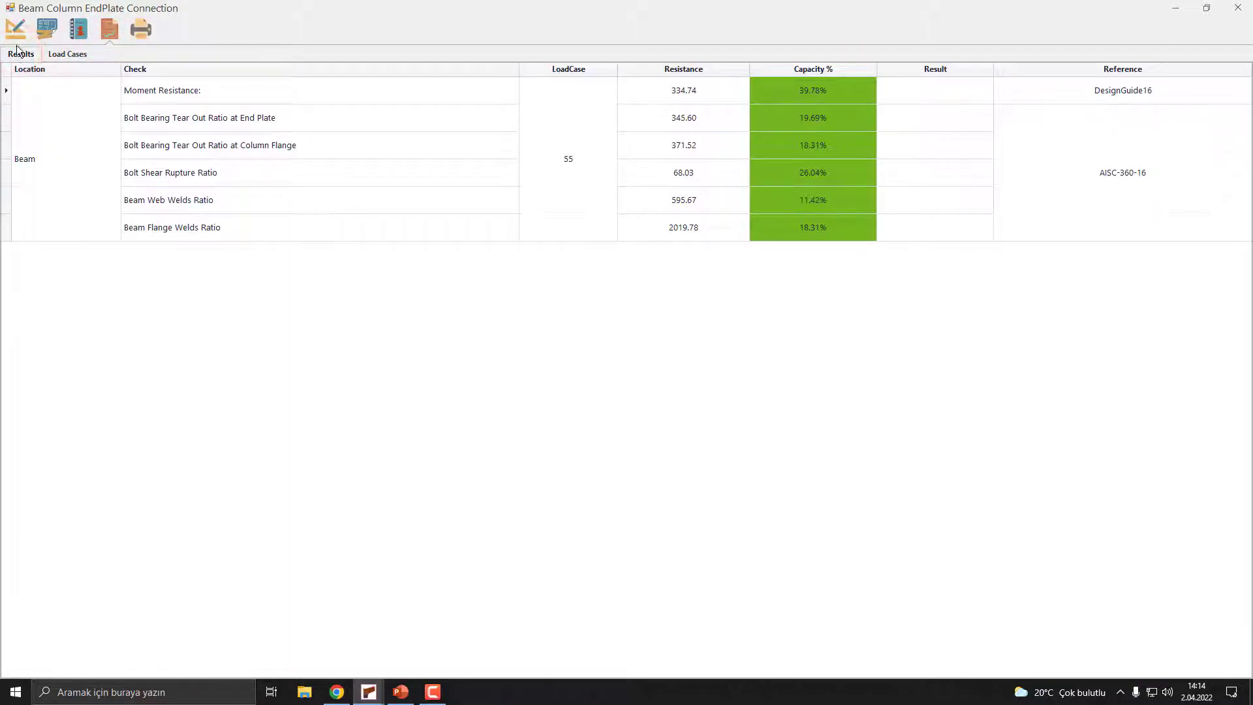
Return to the end plate properties and examine the available bolt placing priorities.
left_click(16, 34)
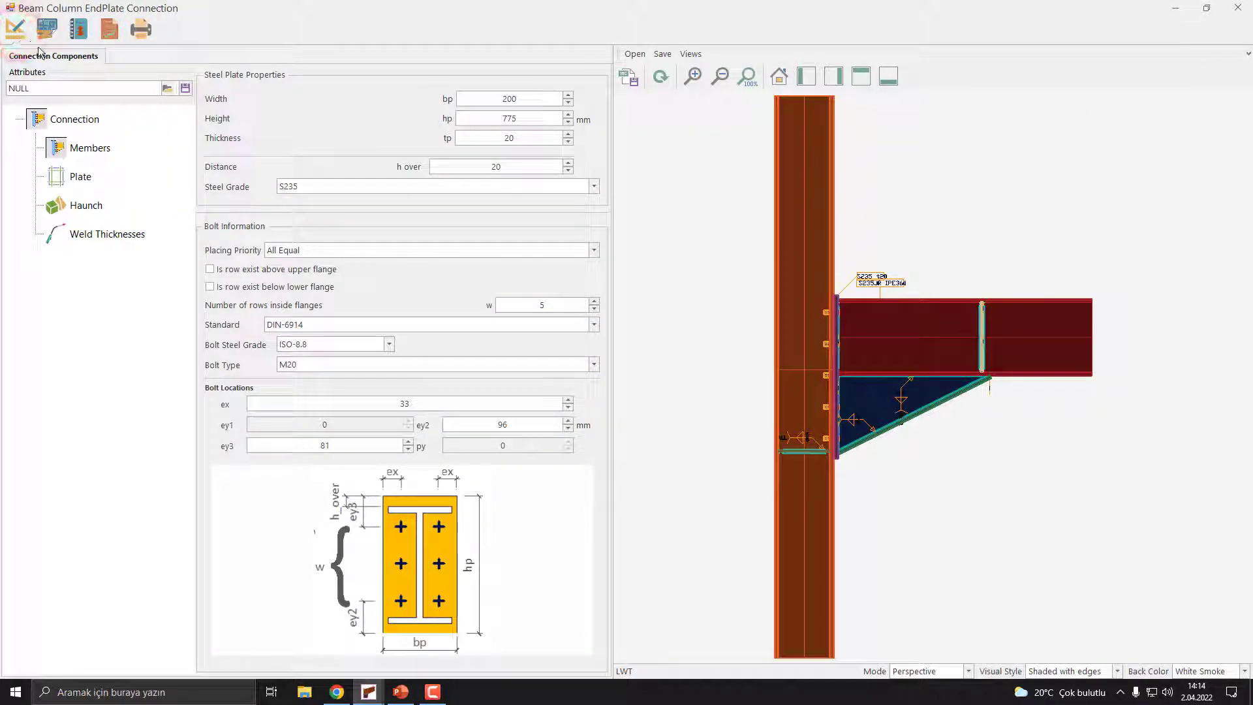
left_click(82, 177)
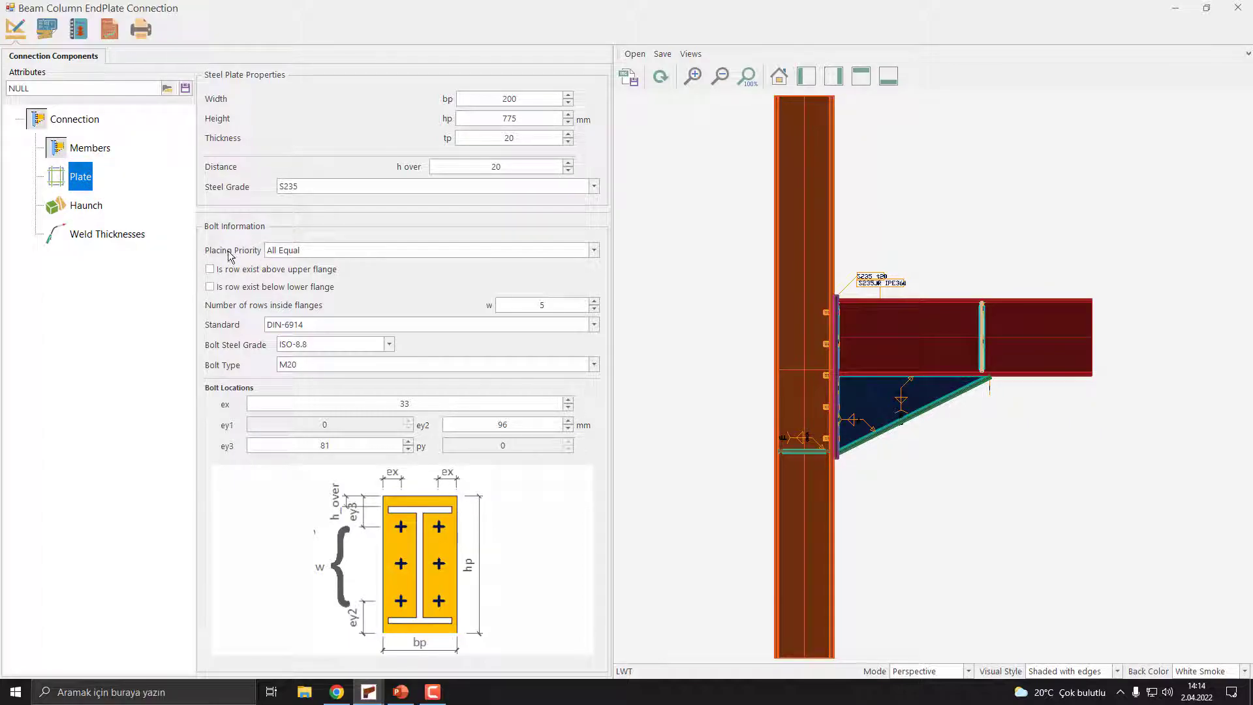
left_click(344, 250)
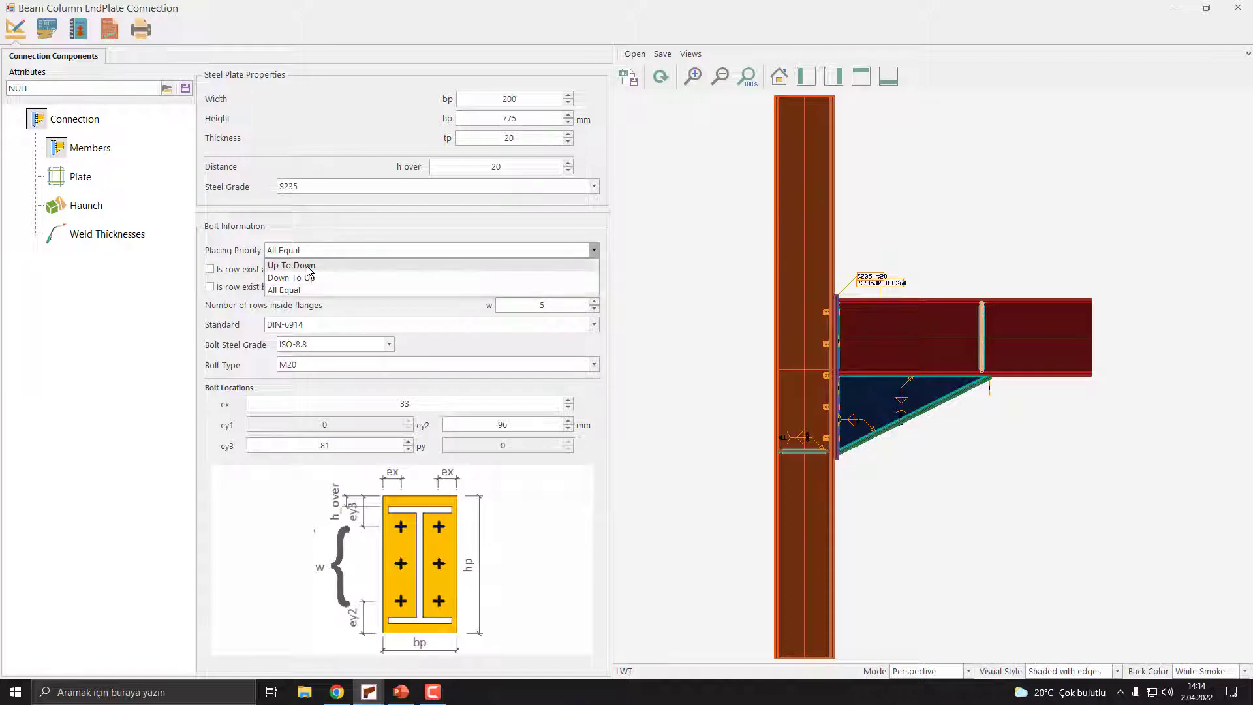
left_click(346, 227)
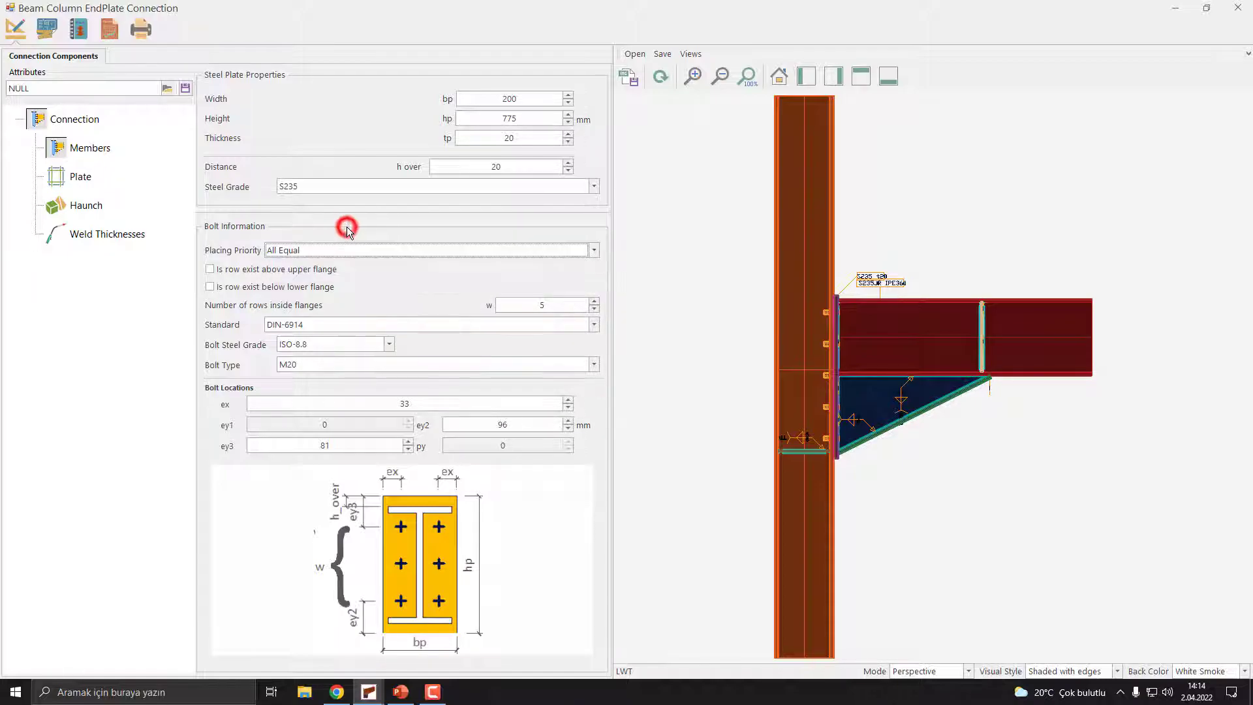
Try adding a bolt row above the upper flange and one below the lower flange, removing each again.
left_click(209, 269)
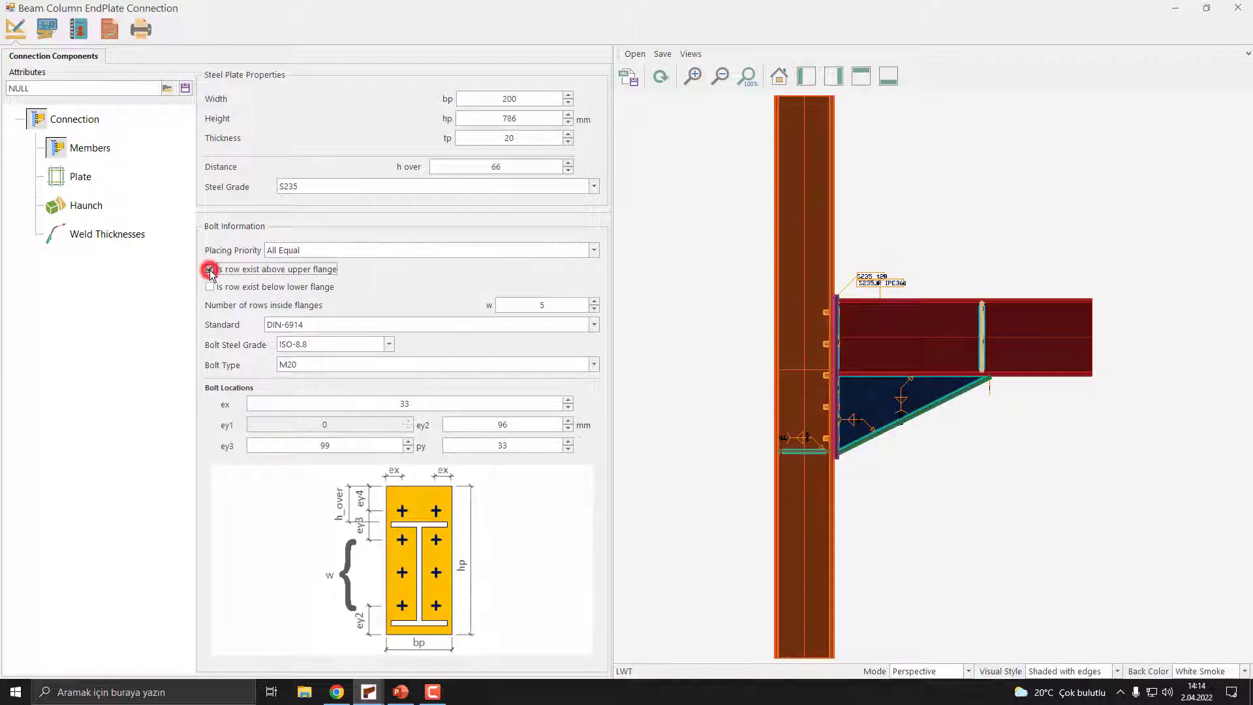
left_click(210, 269)
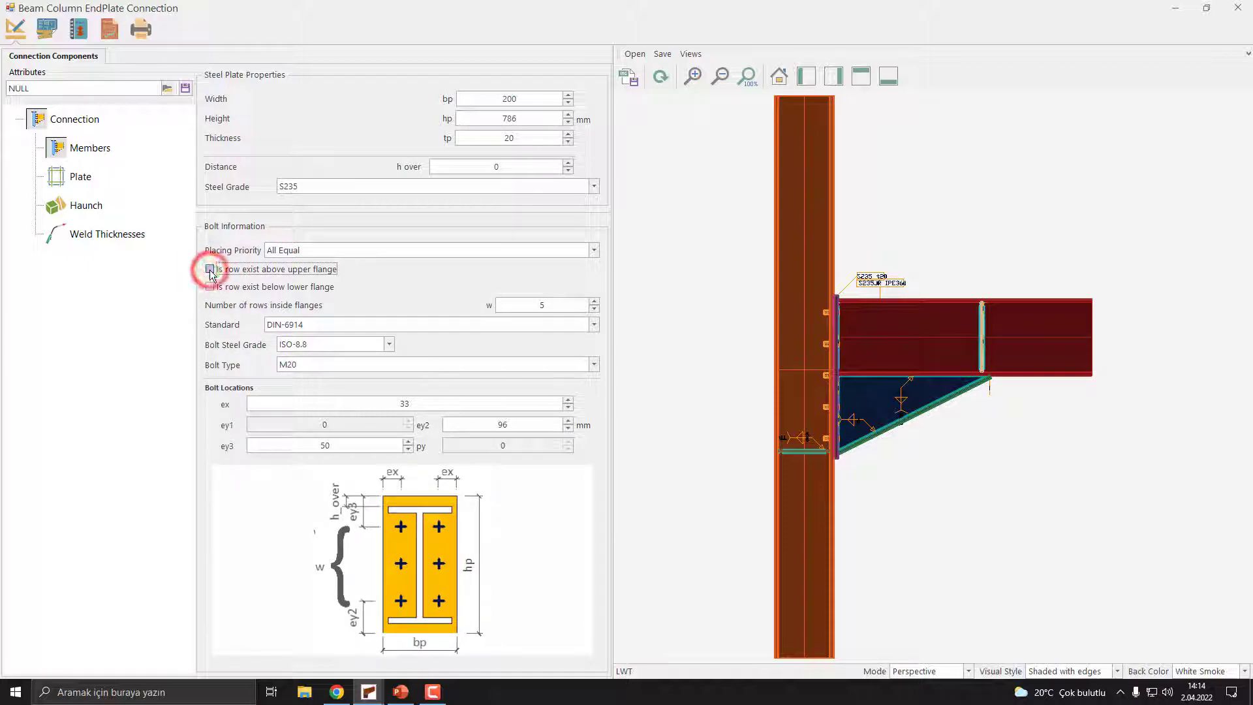
left_click(210, 269)
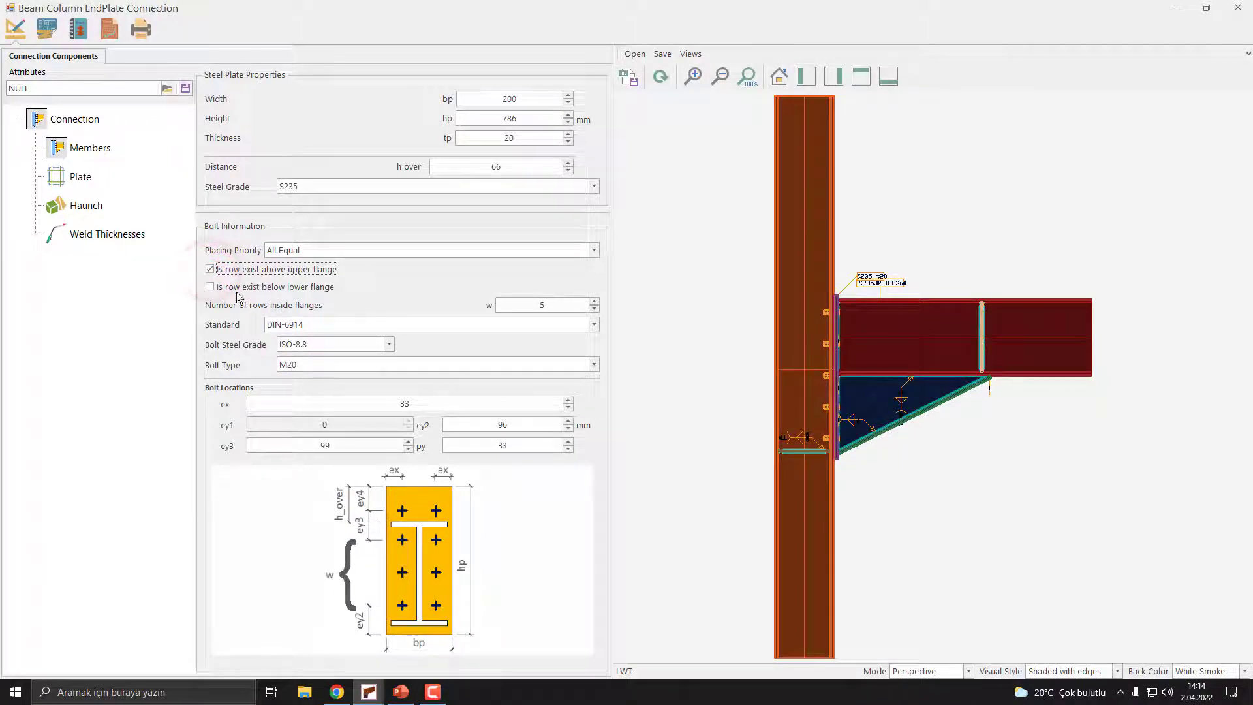
left_click(210, 269)
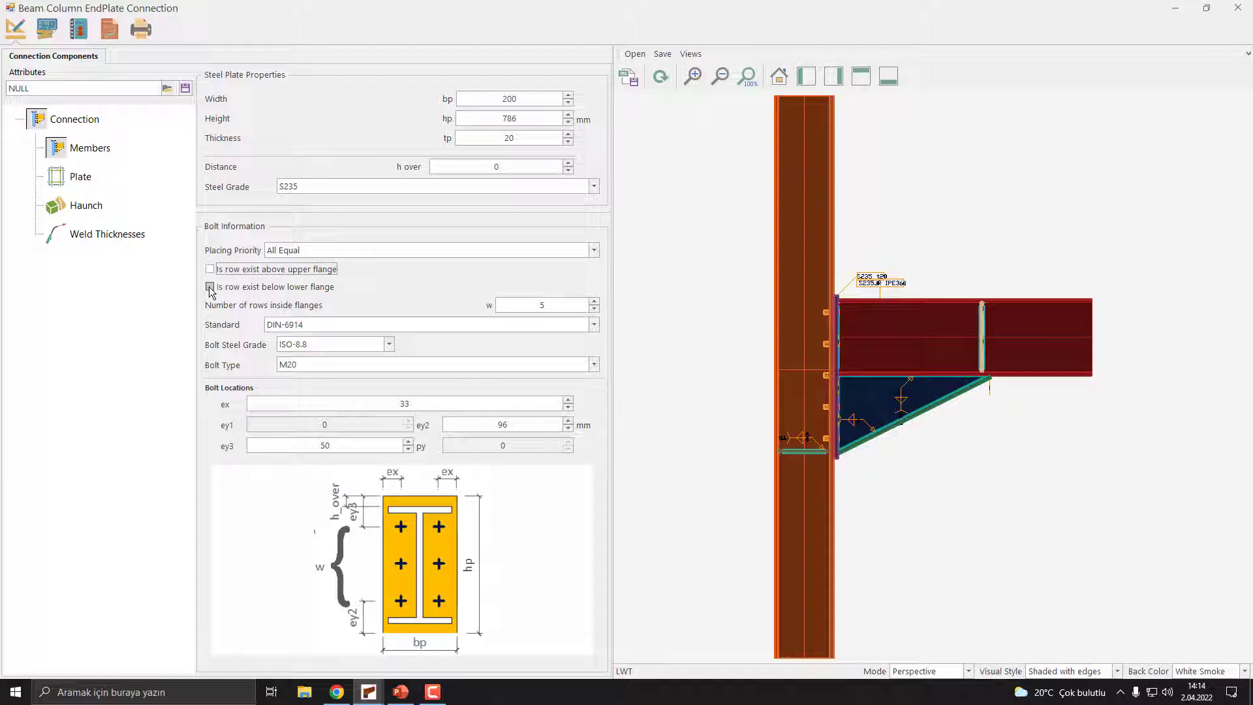
left_click(209, 288)
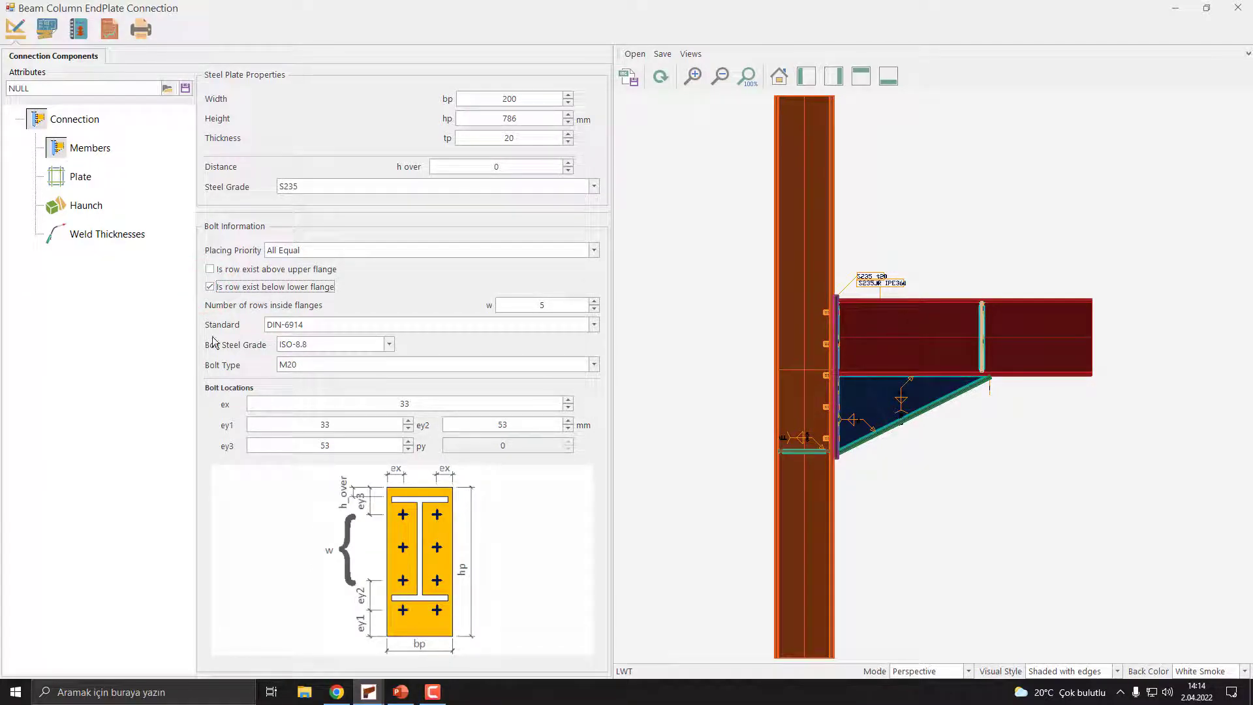
left_click(210, 288)
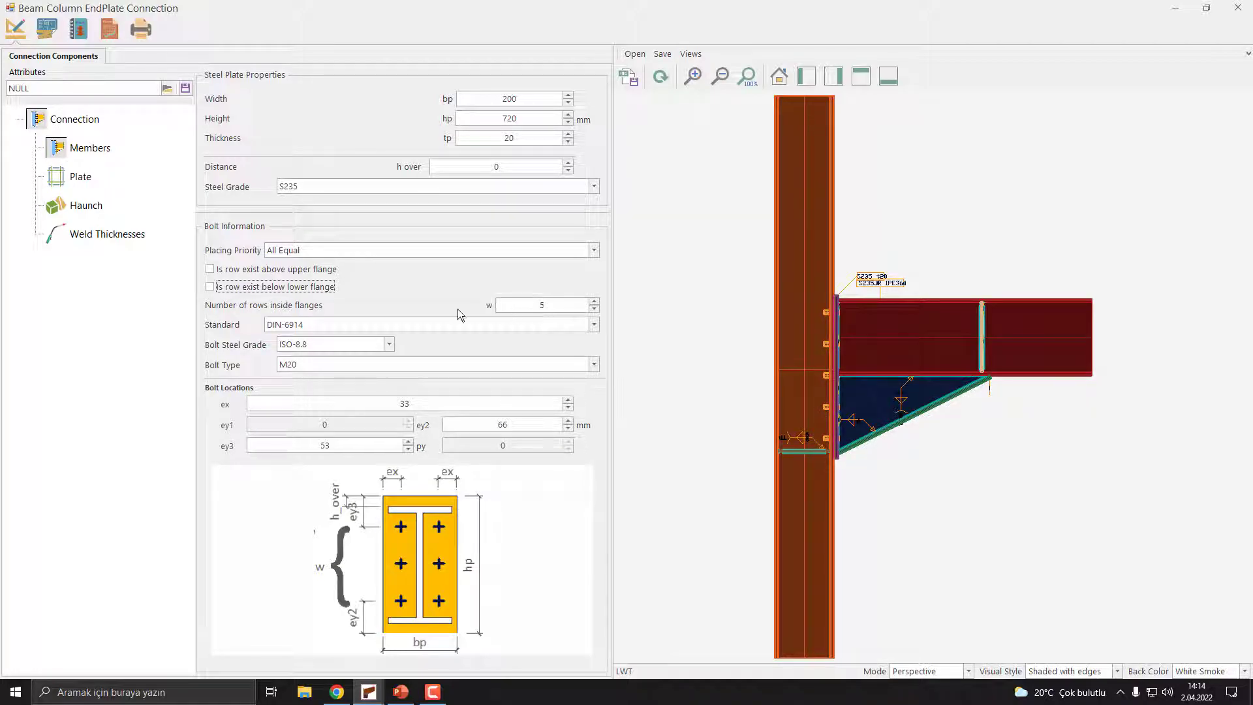
Examine the choices for bolt standard, bolt steel grade and bolt type.
left_click(323, 323)
left_click(323, 324)
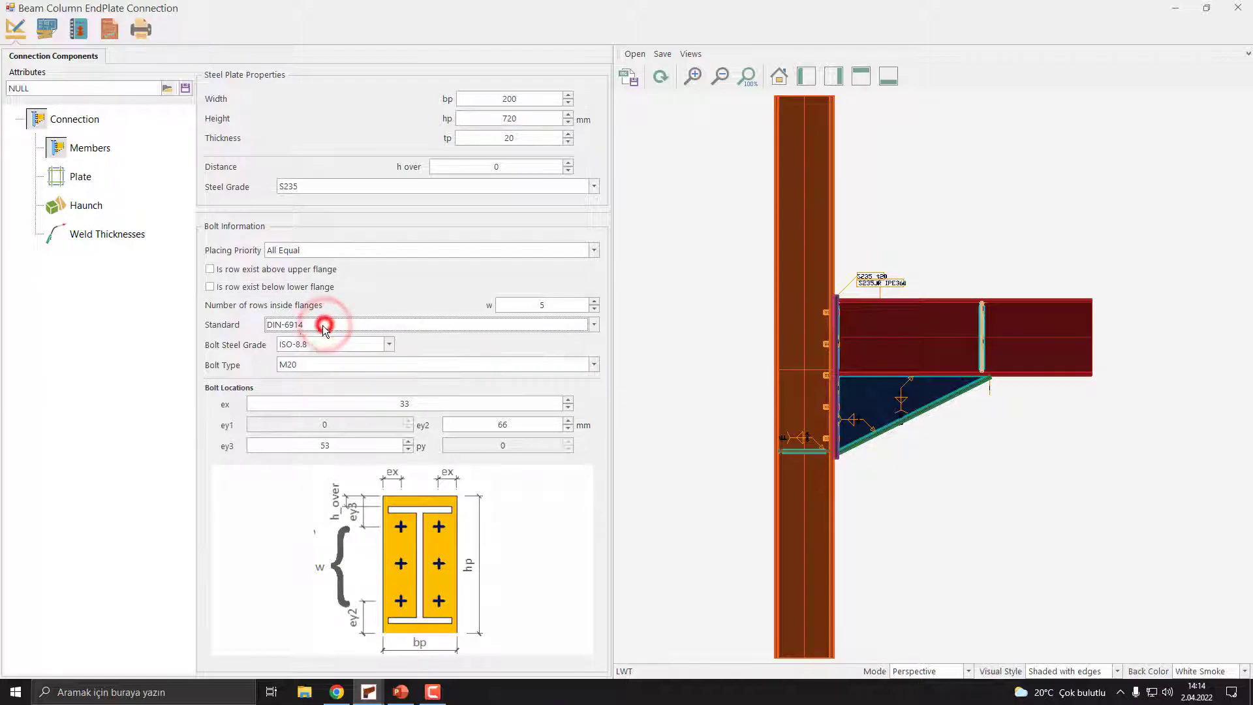
left_click(350, 342)
left_click(346, 342)
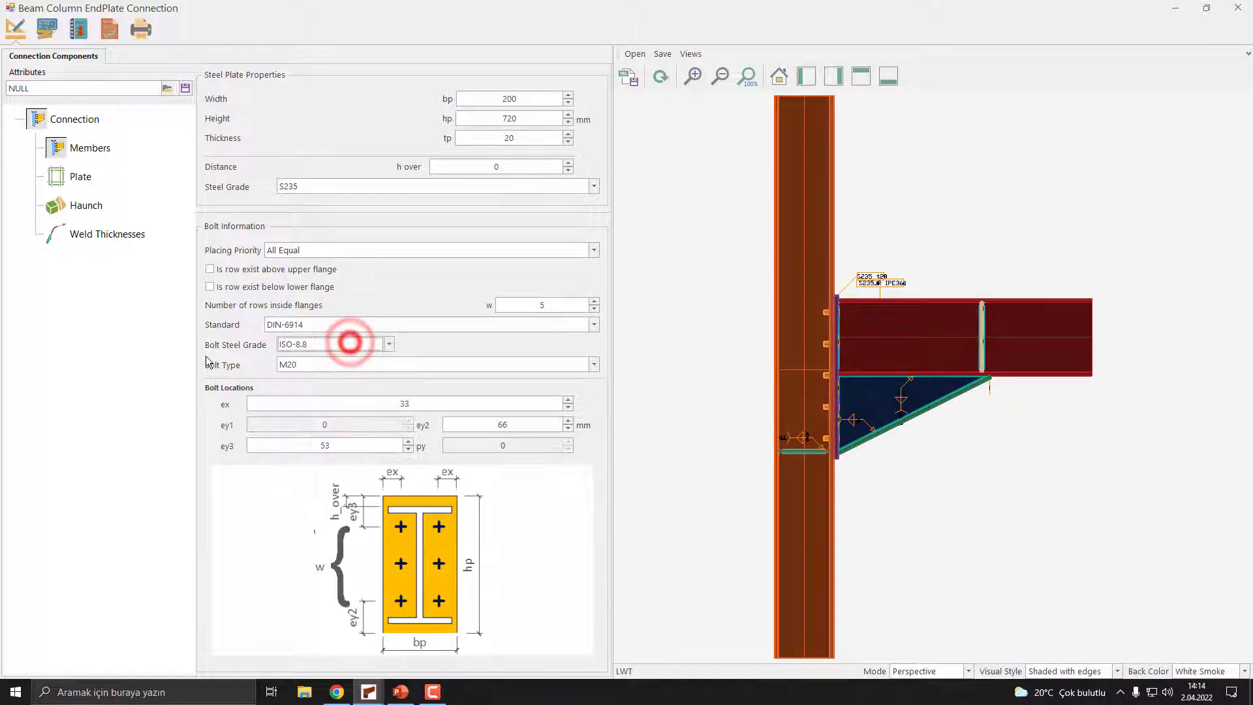
left_click(505, 364)
left_click(505, 364)
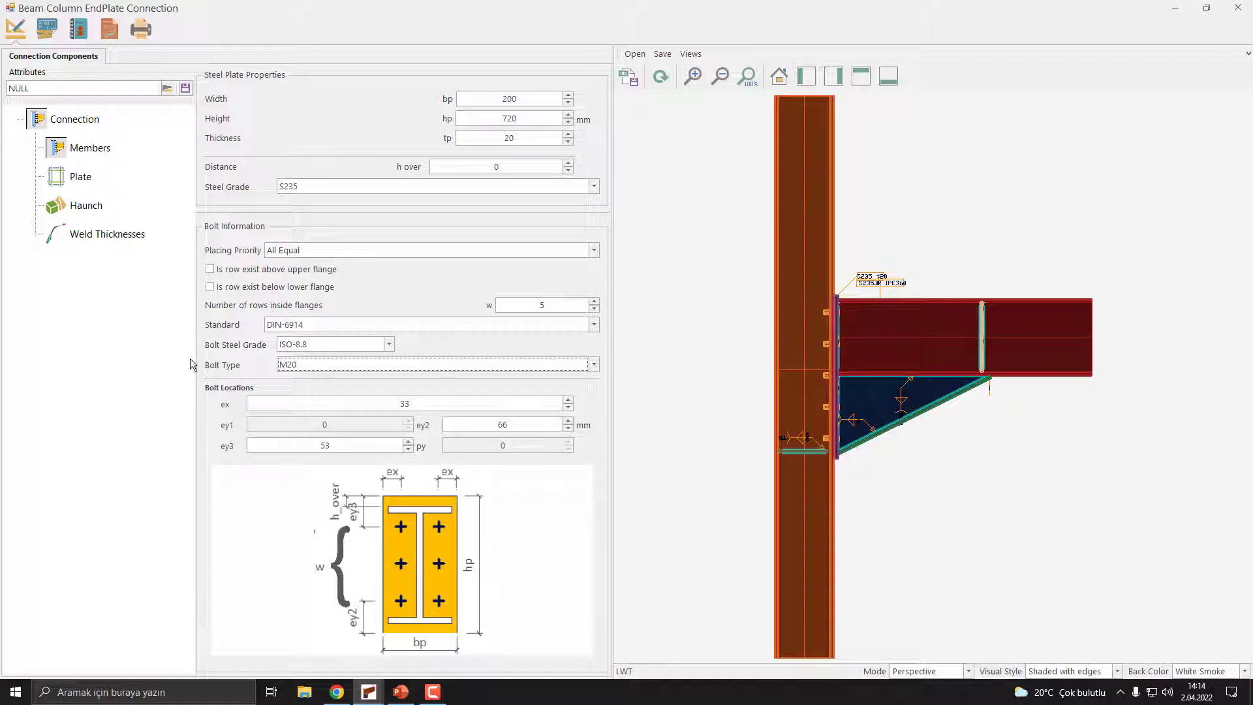
Examine the haunch types and dimensions, the weld thicknesses and the primary member data.
left_click(84, 207)
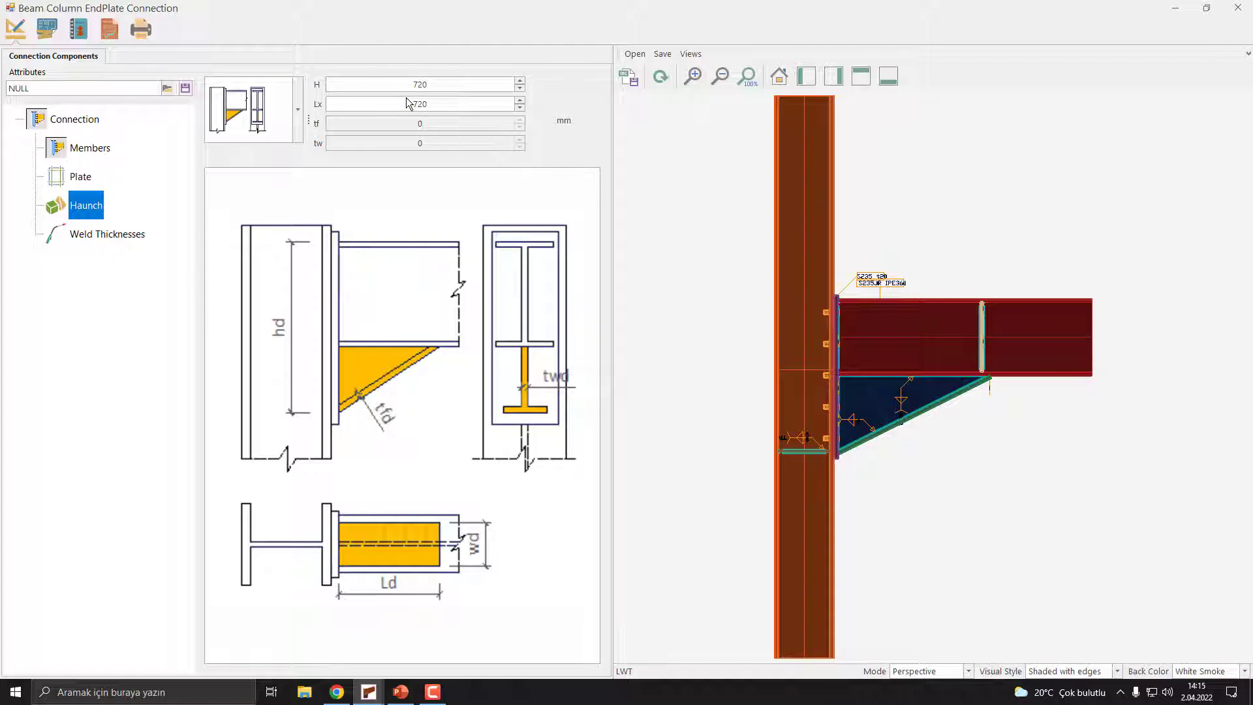
left_click(298, 110)
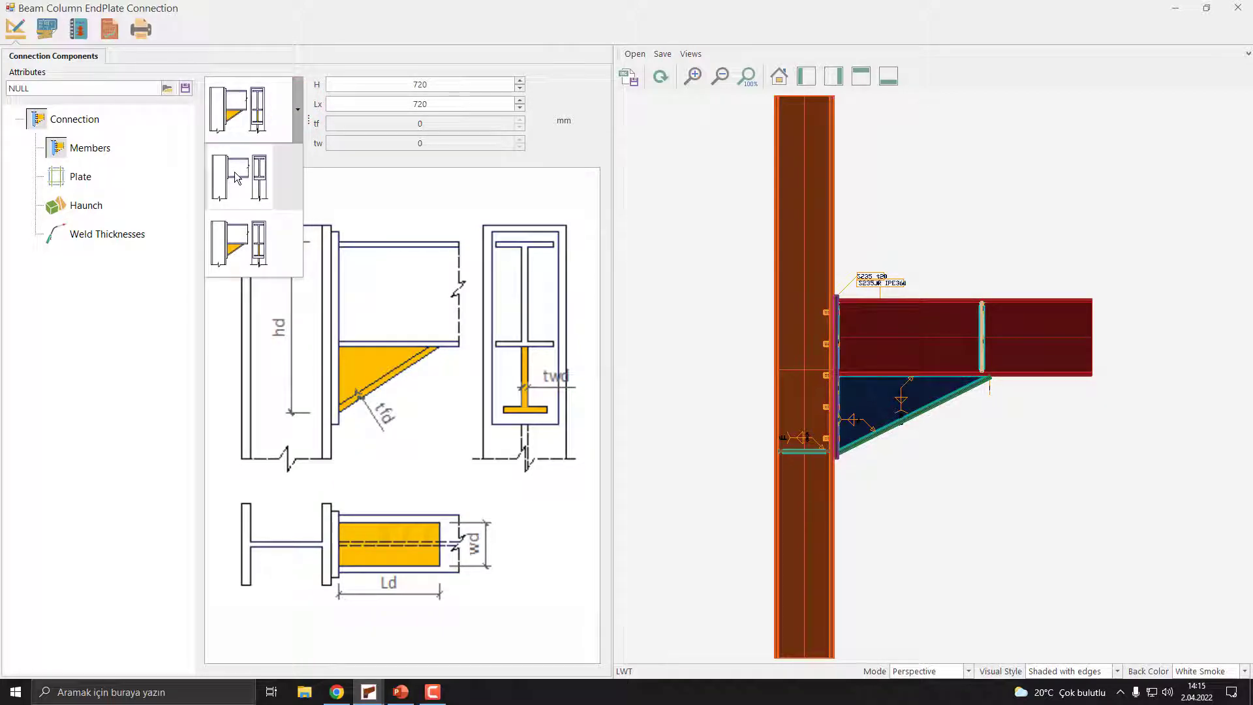
left_click(299, 112)
left_click(108, 239)
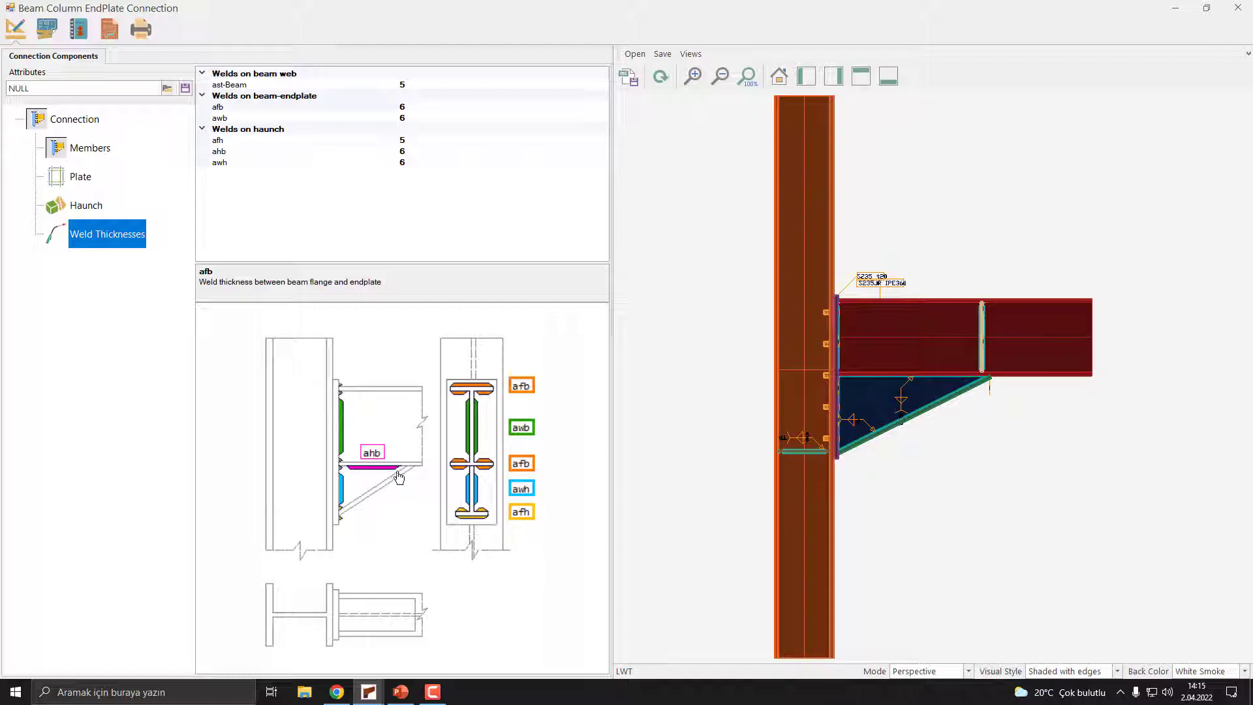
left_click(91, 149)
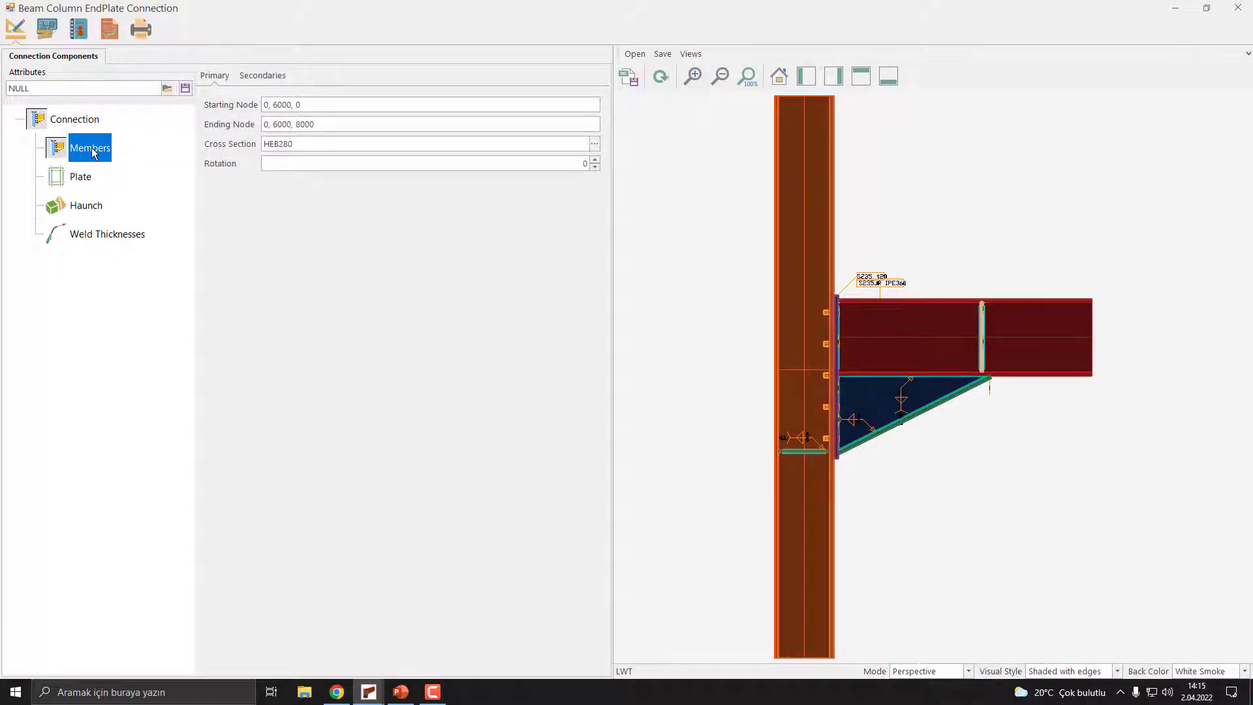
Save the node 35 end plate connection's settings as an attribute file, and close the connection with its changes saved.
left_click(186, 89)
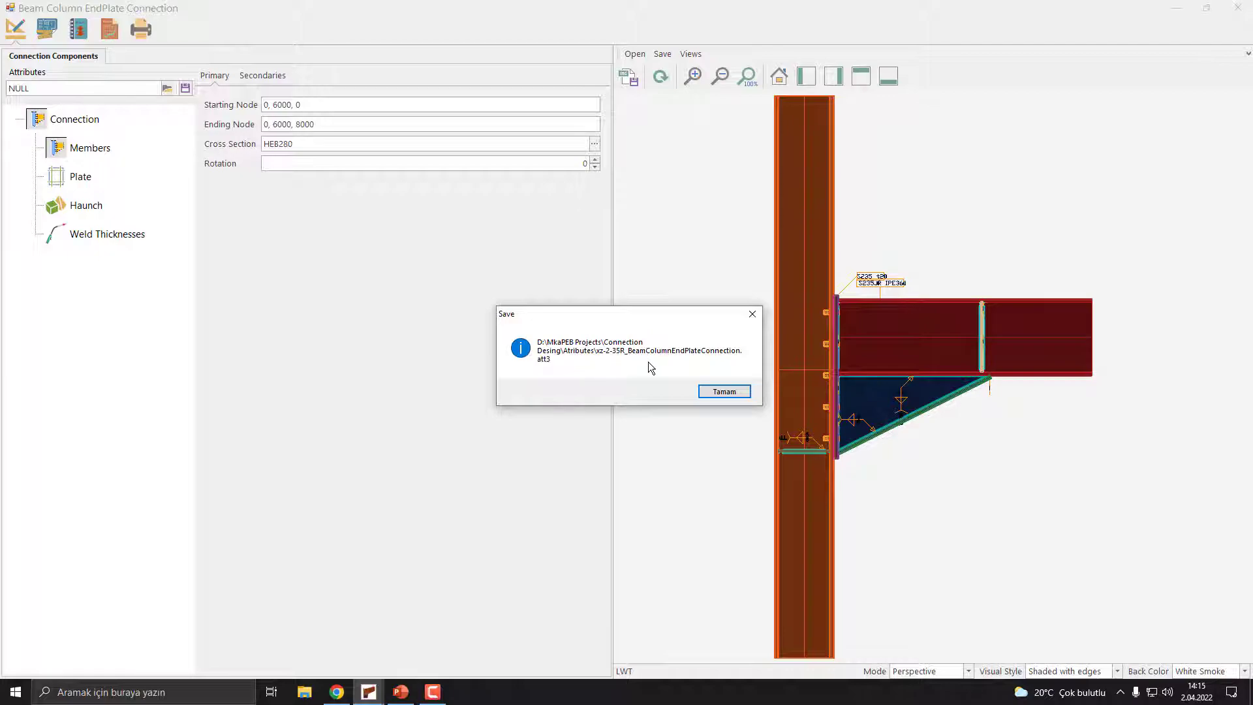
left_click(733, 393)
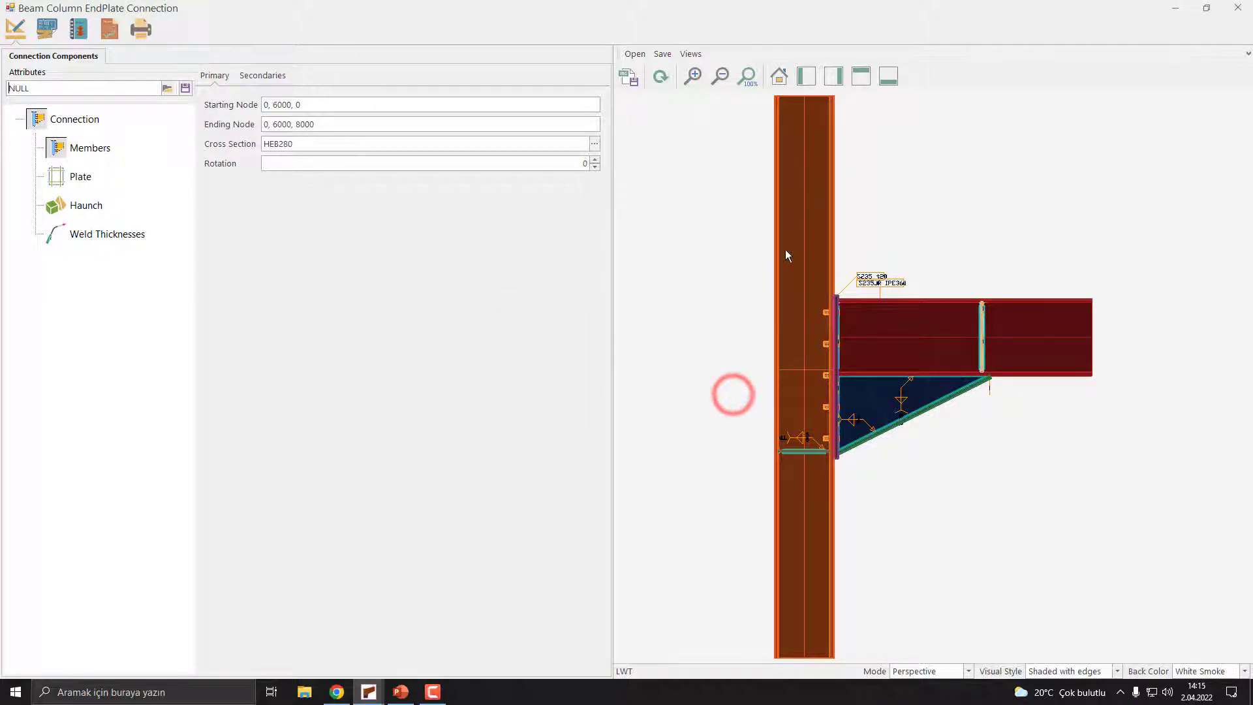
left_click(1240, 8)
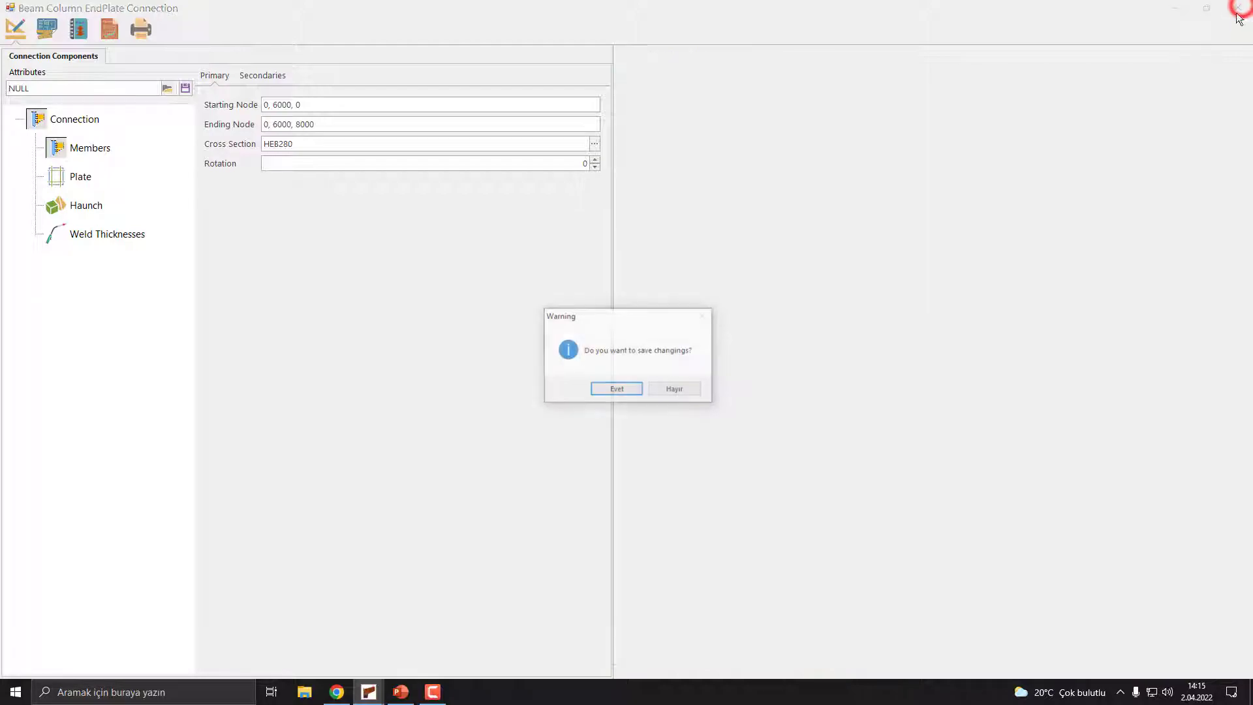
left_click(617, 389)
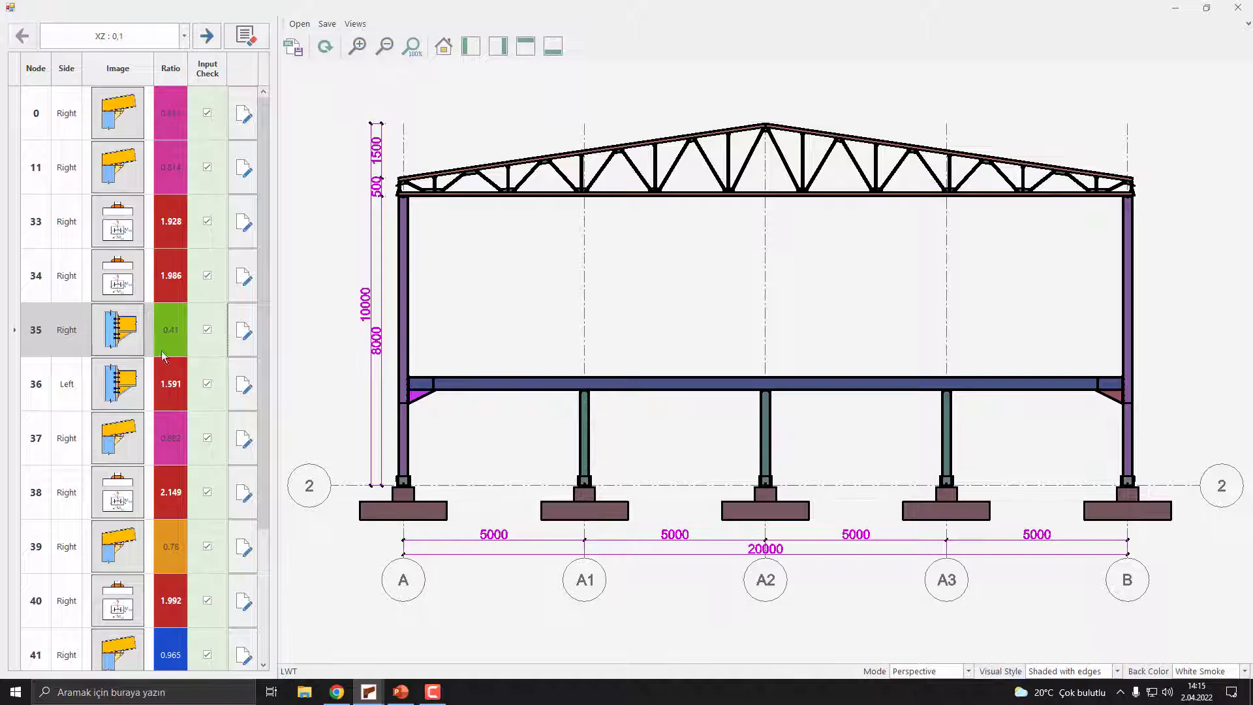
Examine the connection types available for node 36 and keep BeamColumnEndPlateConnection.
left_click(129, 385)
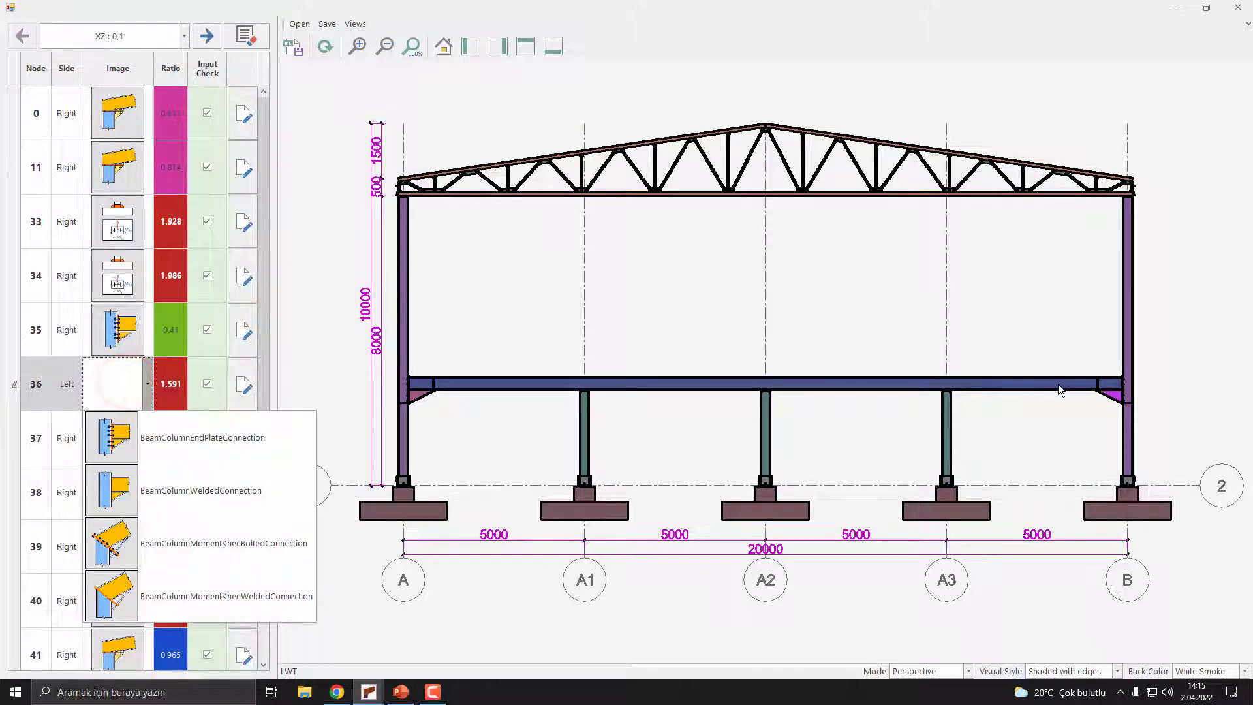
left_click(119, 388)
left_click(119, 388)
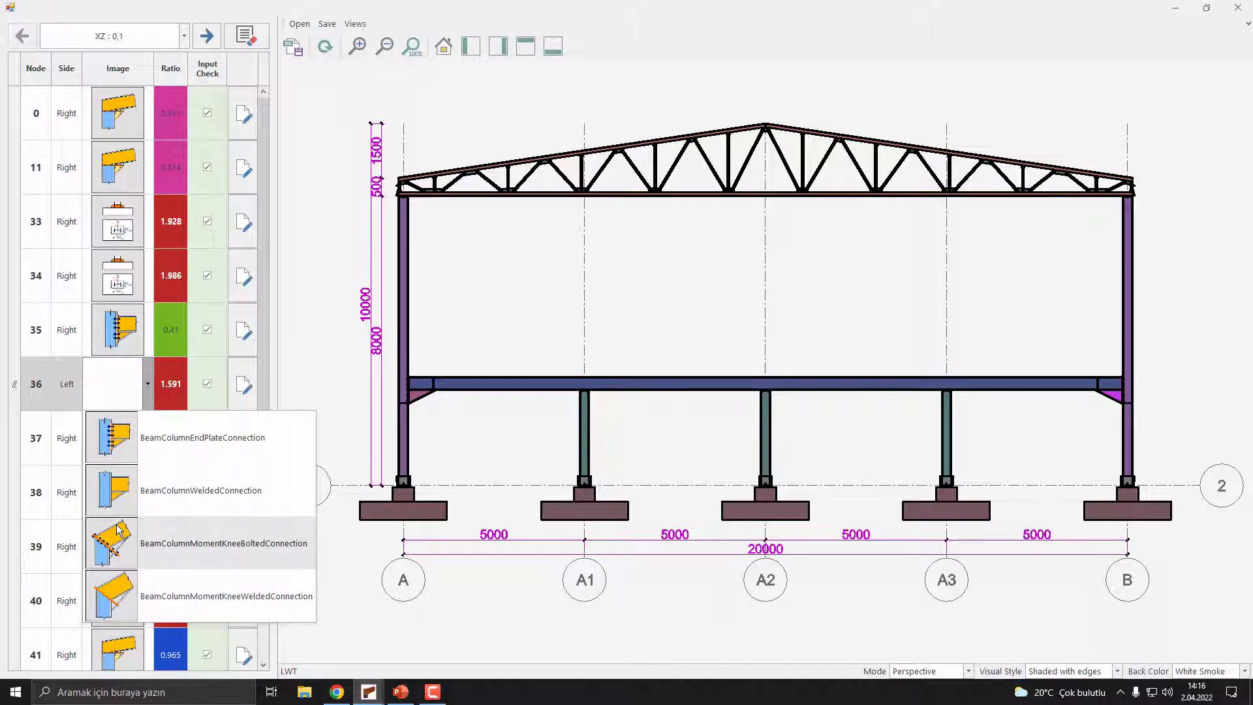
left_click(124, 449)
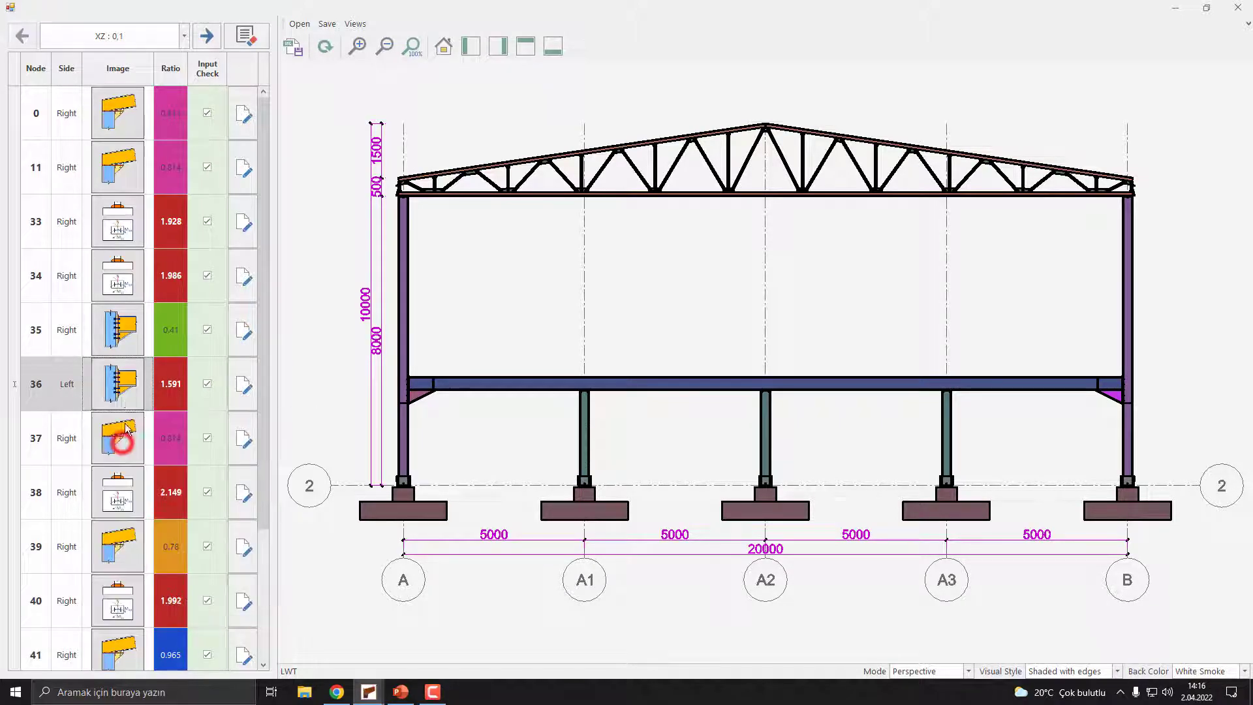
Open the node 36 connection for editing and load the saved xz-2-35R attribute file into it.
left_click(243, 385)
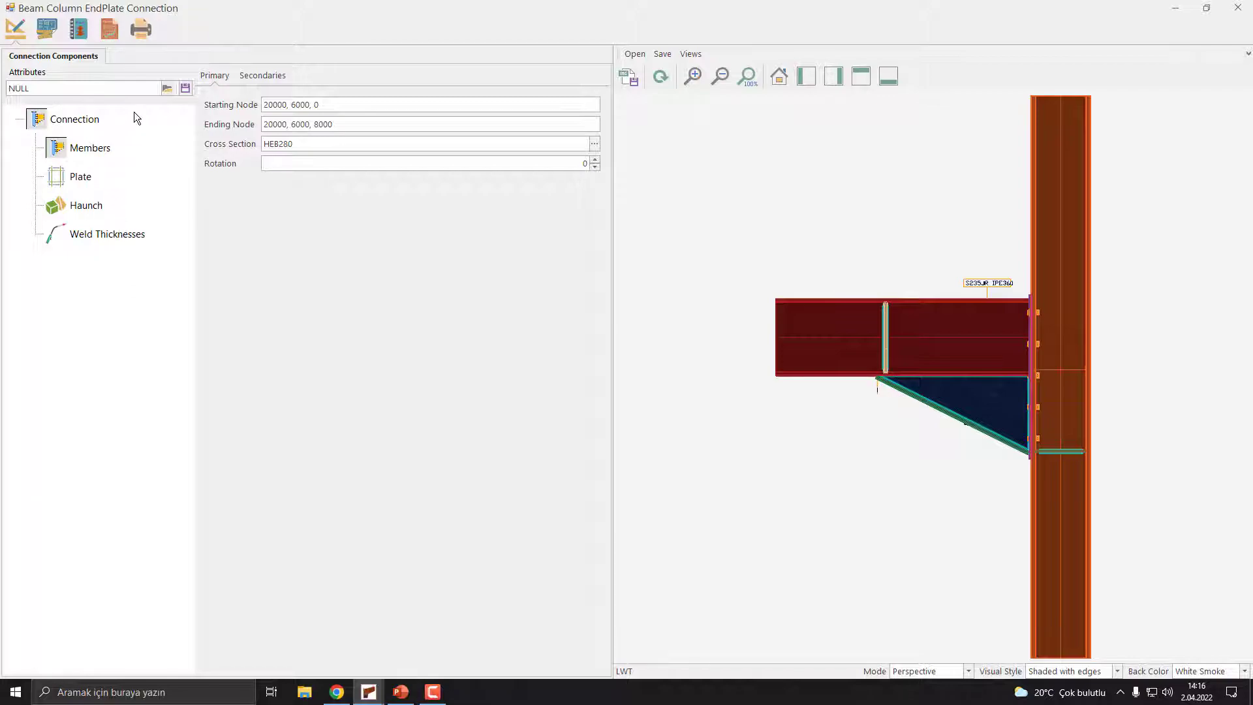
left_click(167, 88)
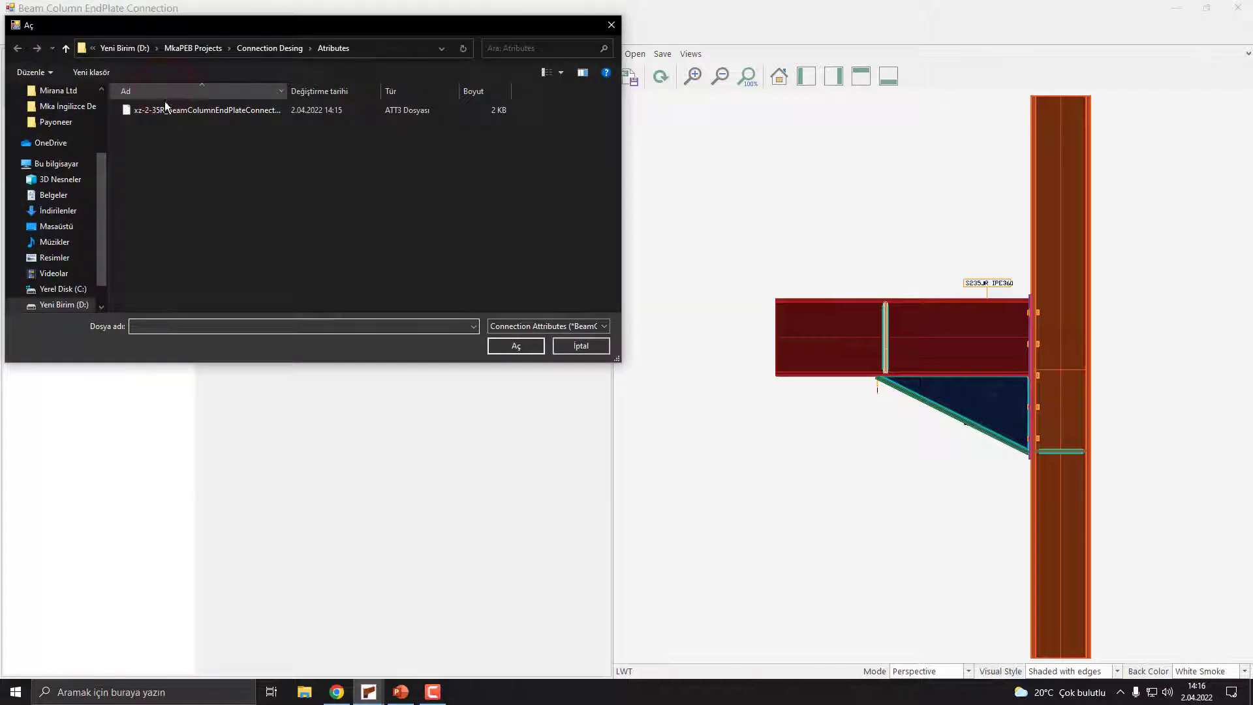
left_click(173, 112)
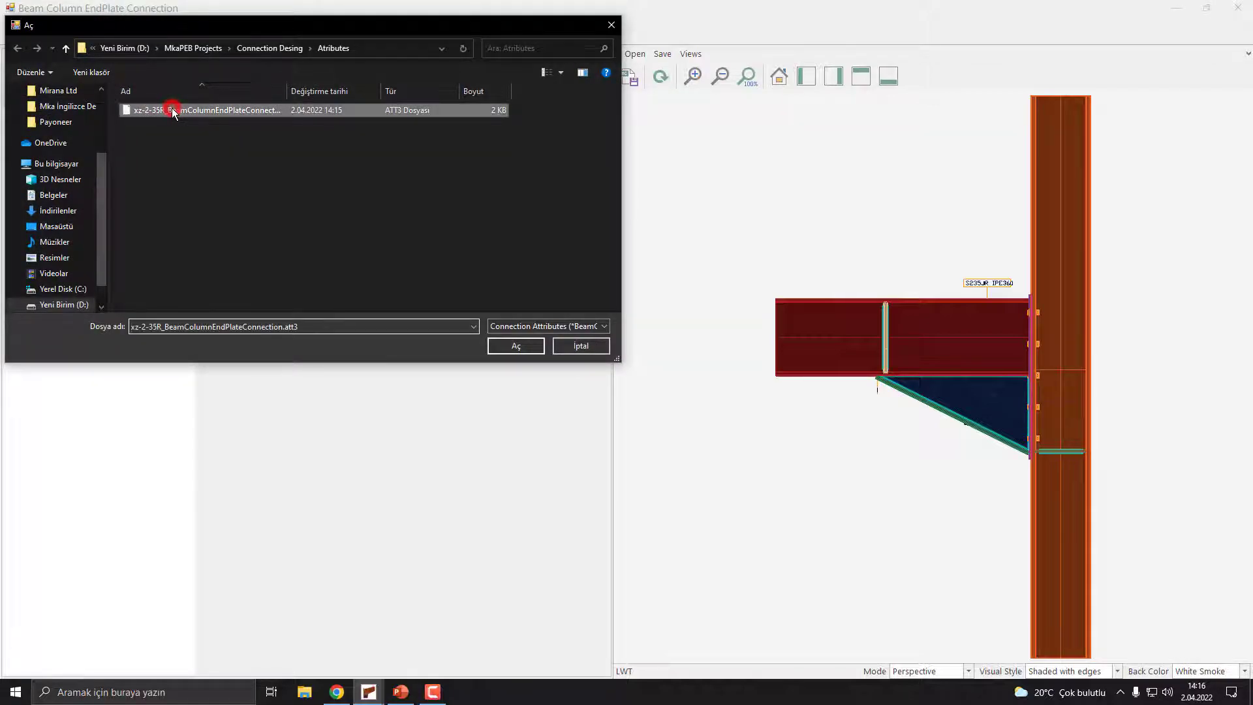
left_click(516, 346)
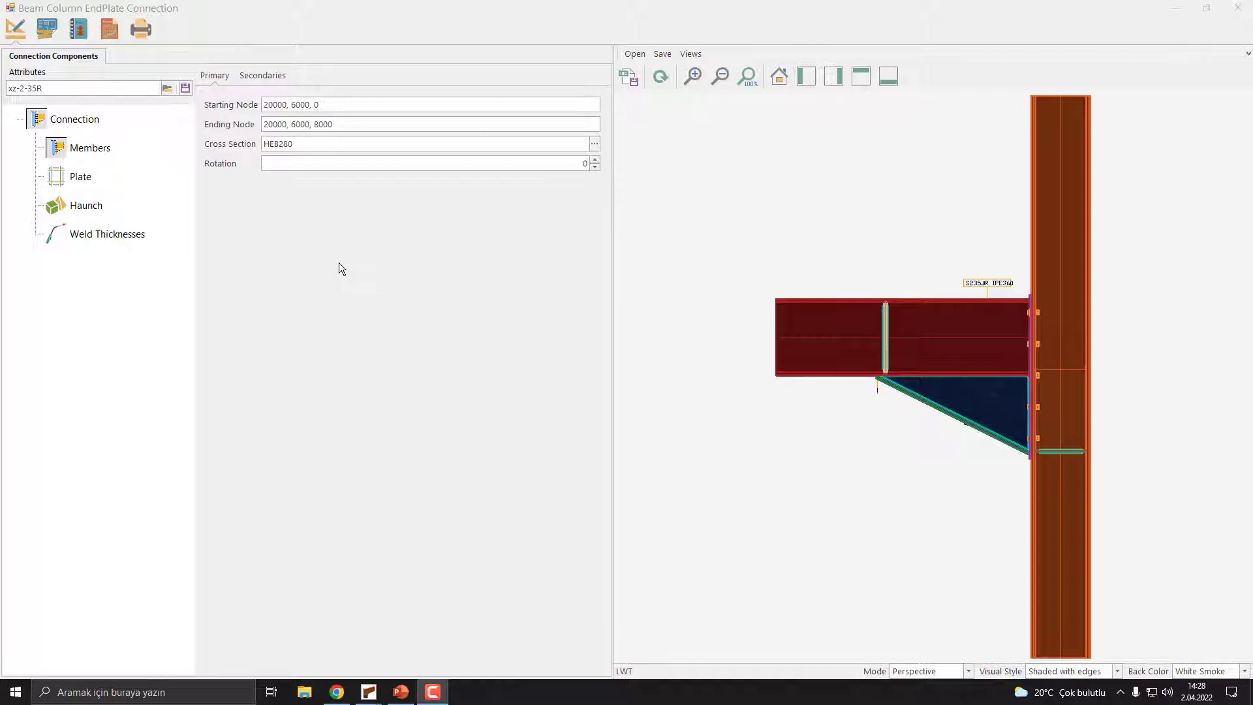
Check the node 36 connection's plate properties and design results, and close it with its changes saved.
left_click(81, 179)
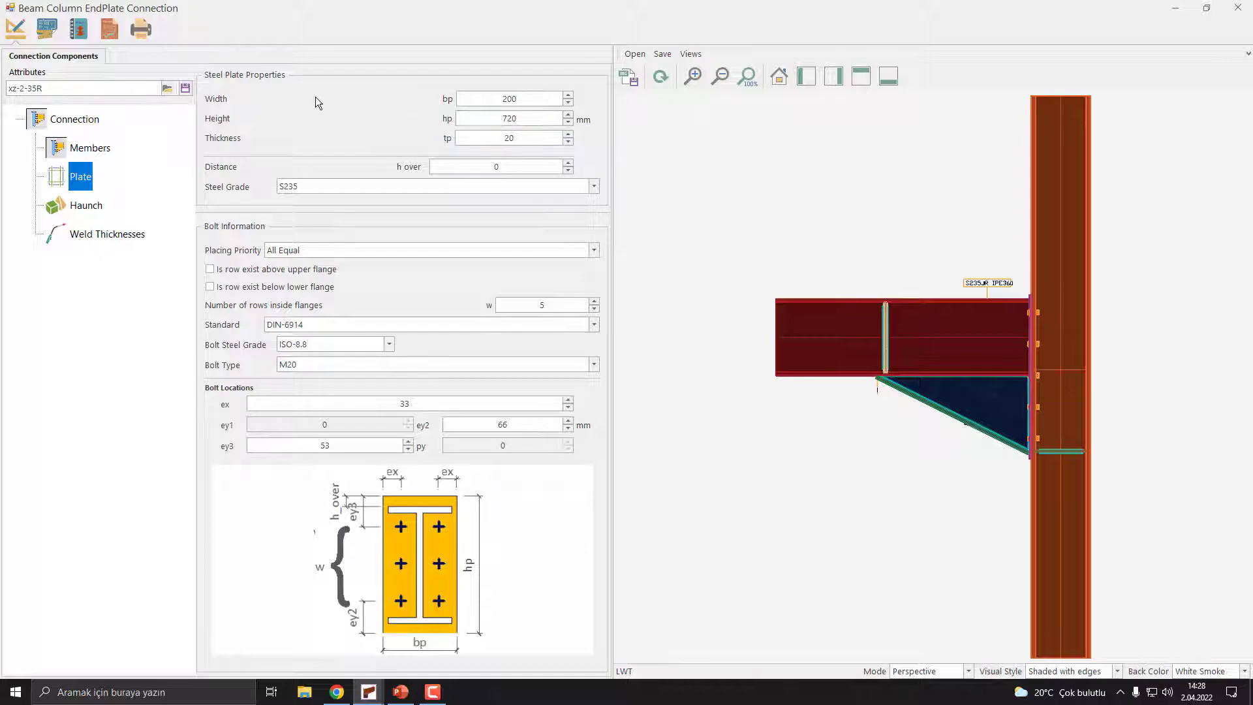
left_click(111, 39)
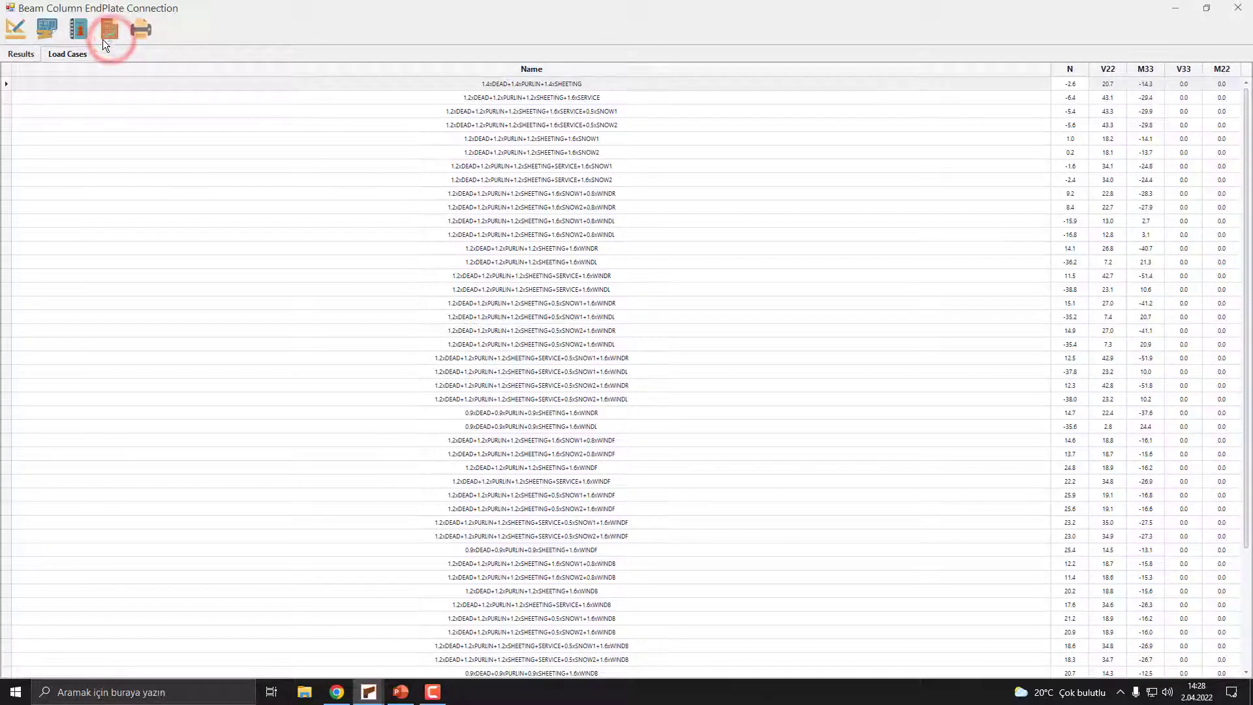
left_click(22, 55)
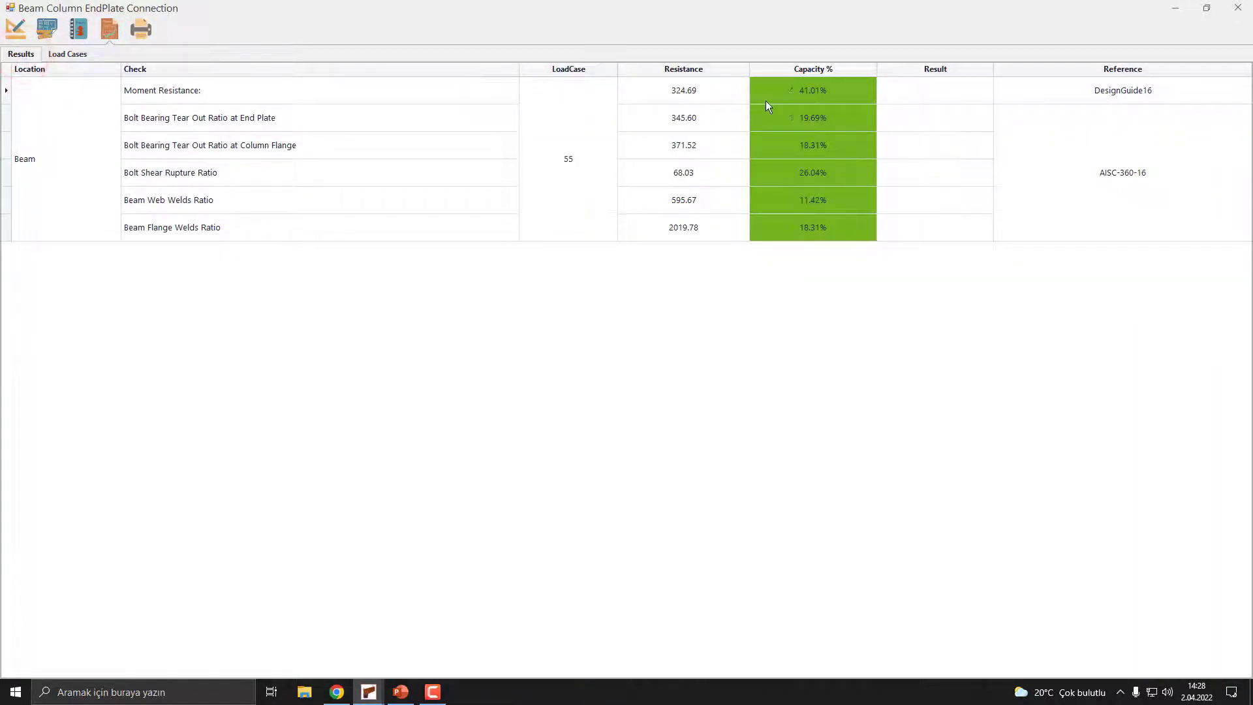
left_click(1236, 9)
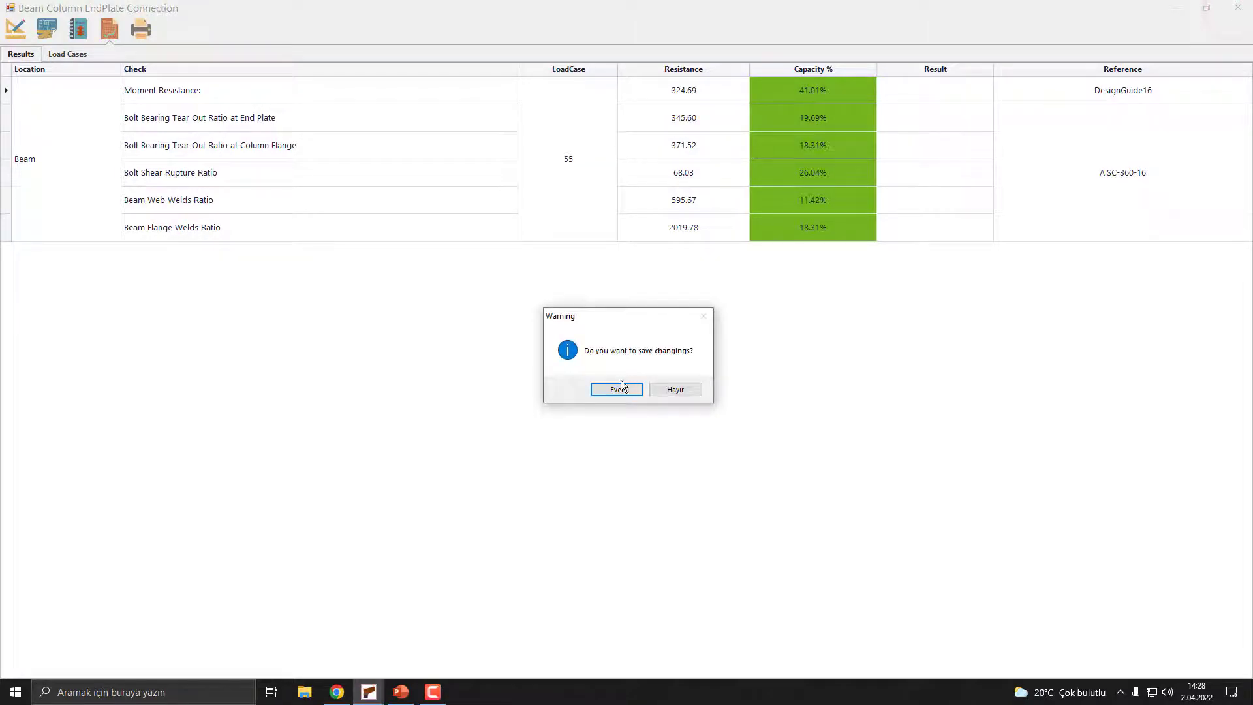
left_click(619, 390)
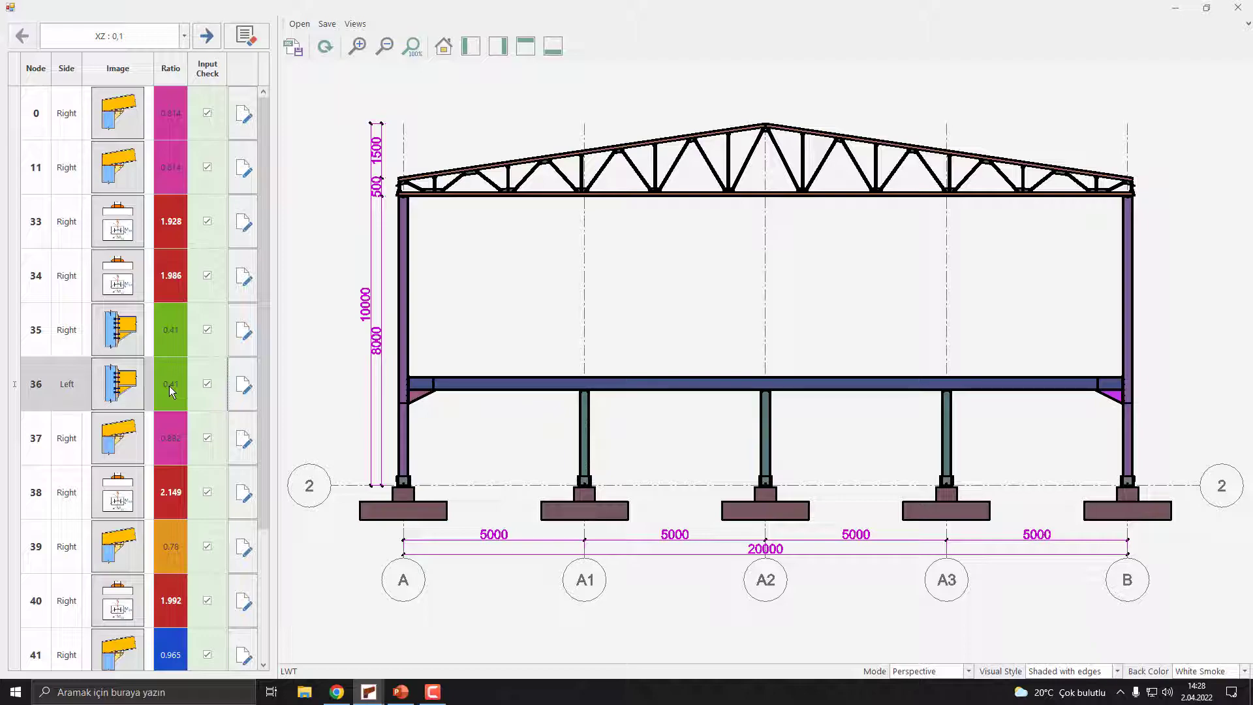
Open the column base connection at node 33 and examine its weld, footing, soil, plate and flag plate data and its design check results.
left_click(400, 512)
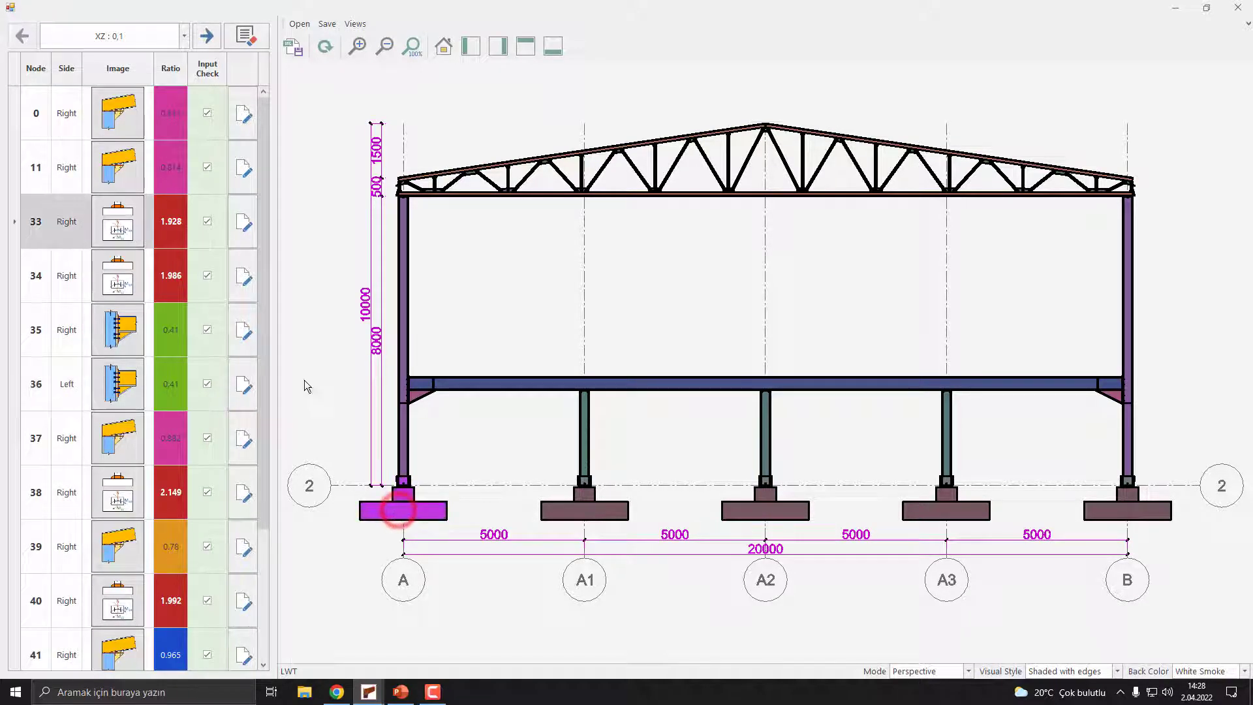
left_click(243, 225)
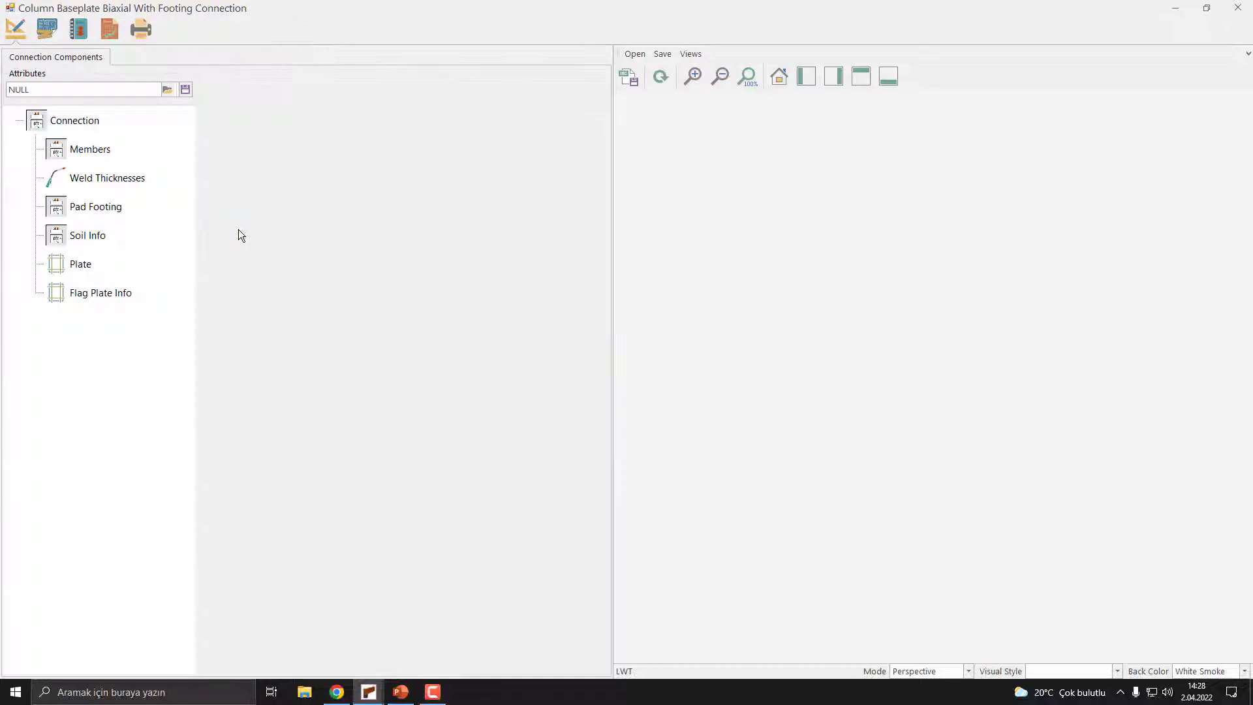
left_click(84, 150)
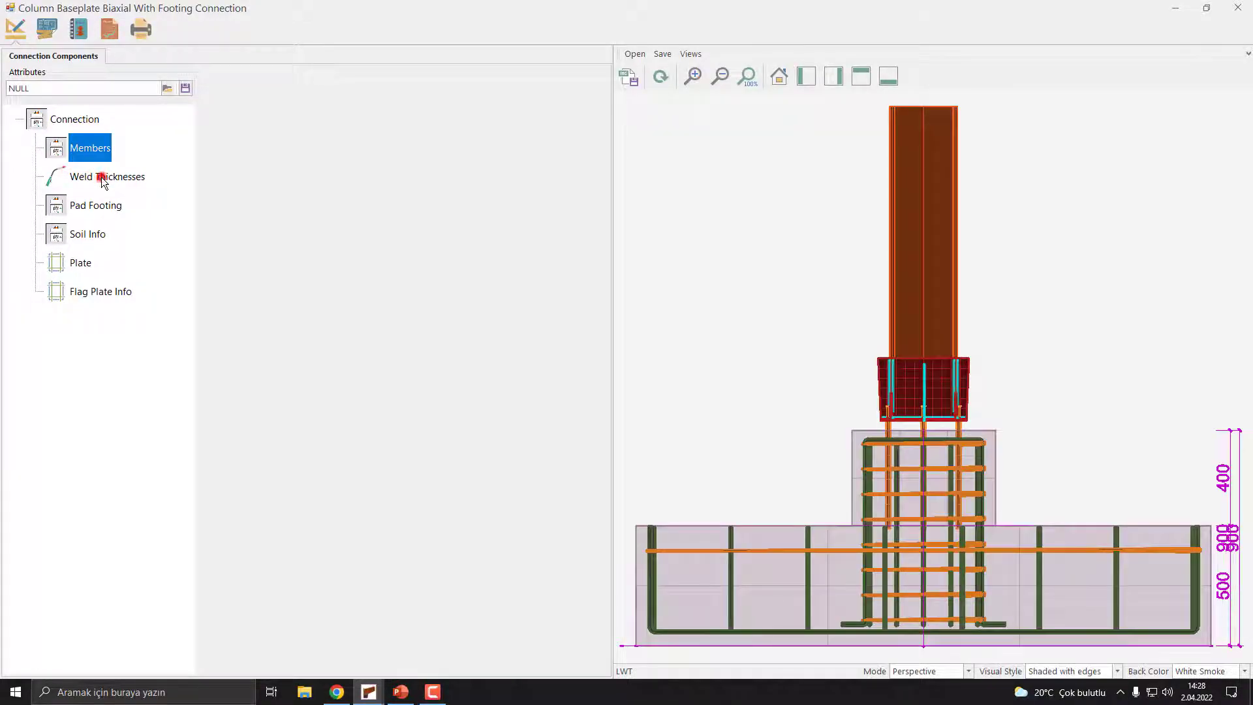
left_click(102, 178)
left_click(96, 207)
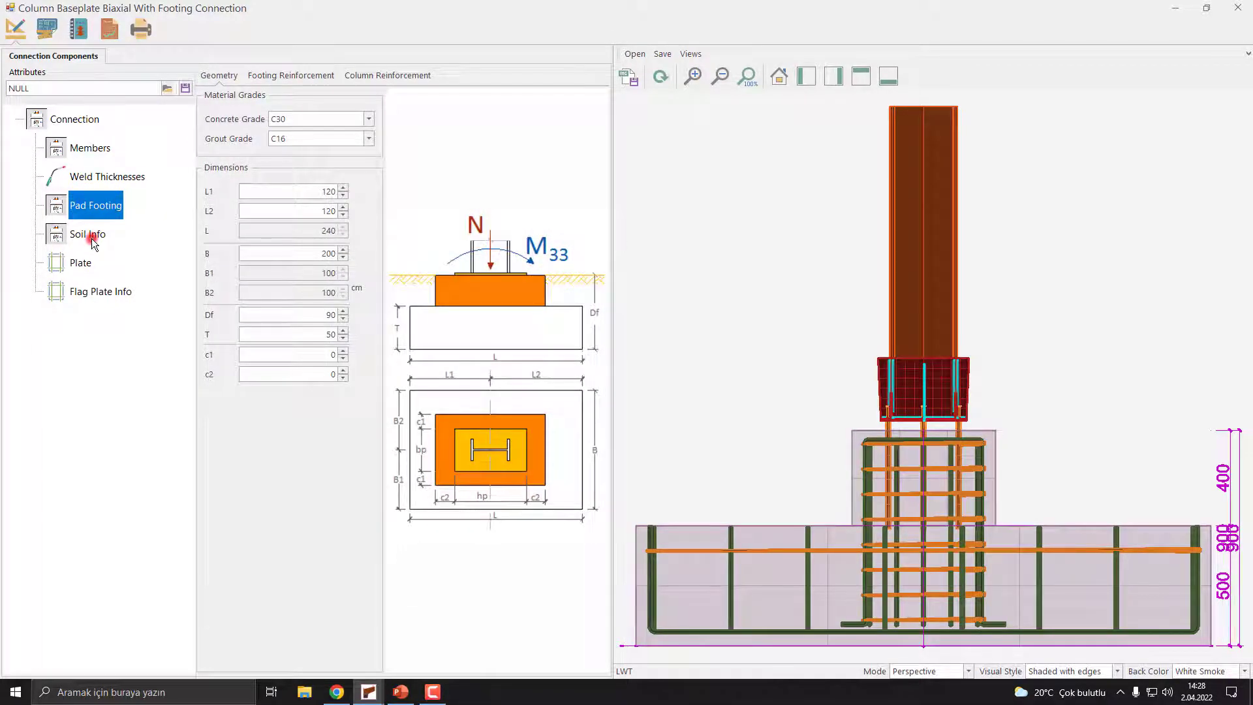
left_click(92, 238)
left_click(86, 263)
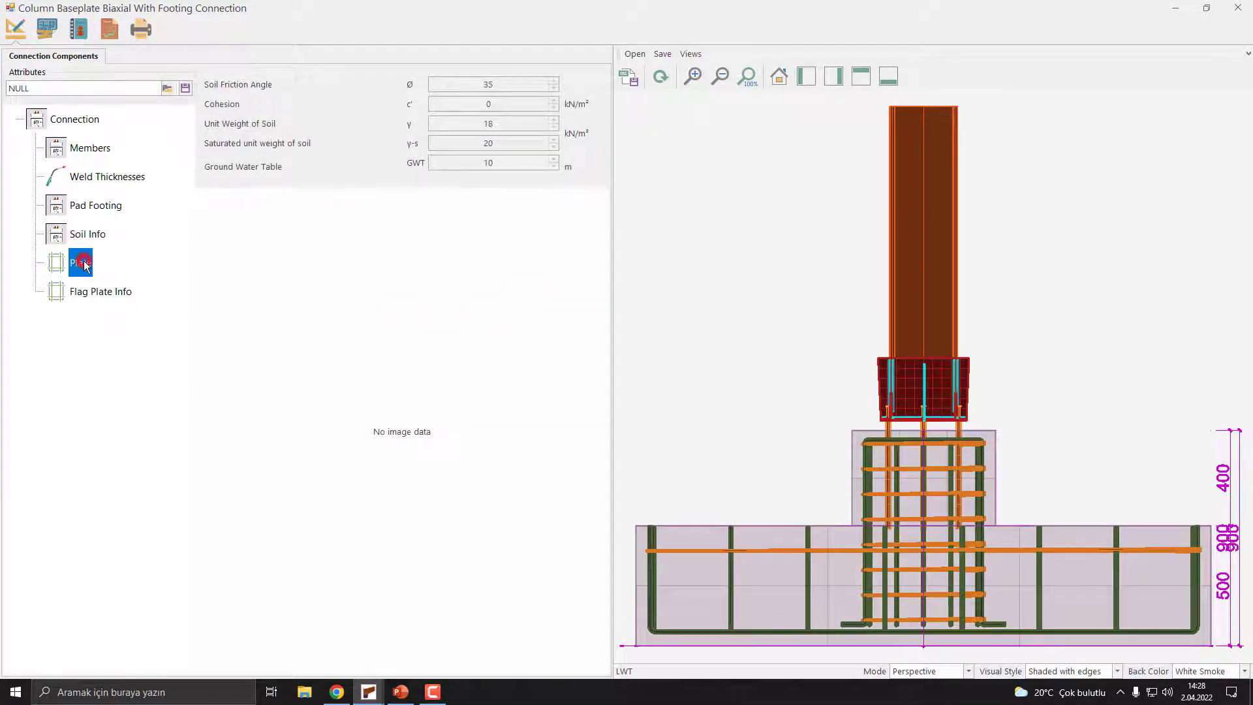
left_click(95, 295)
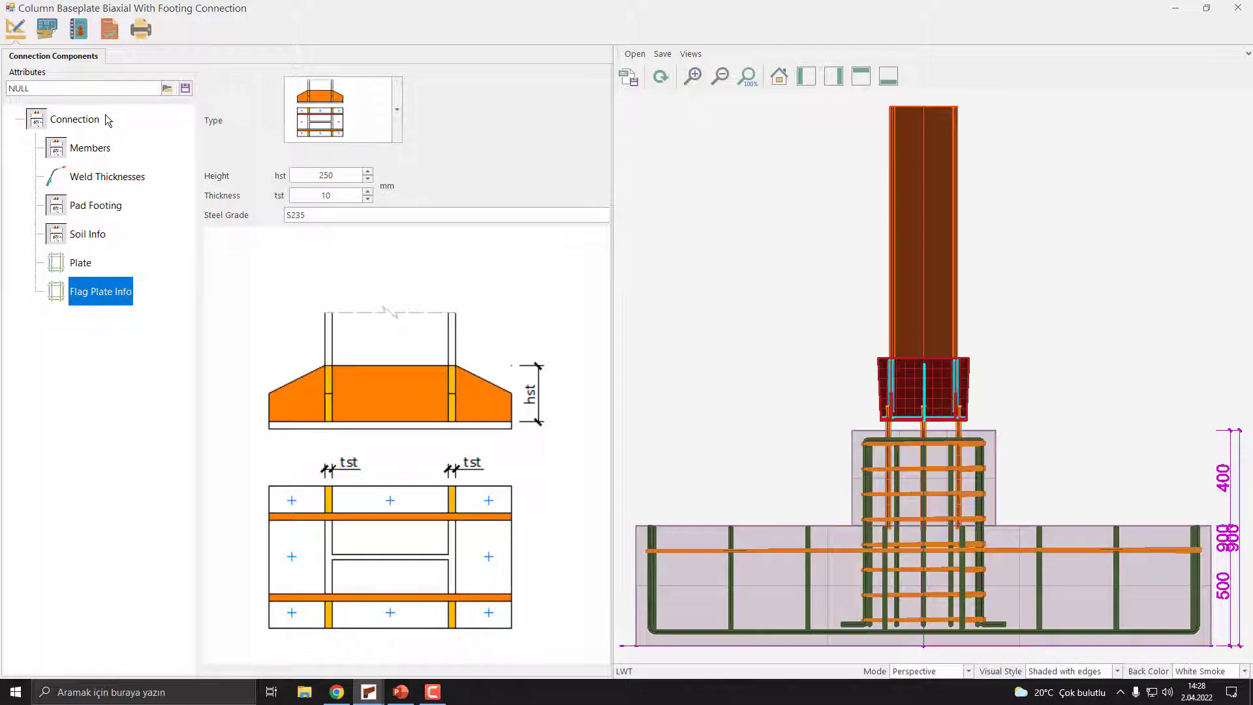
left_click(106, 36)
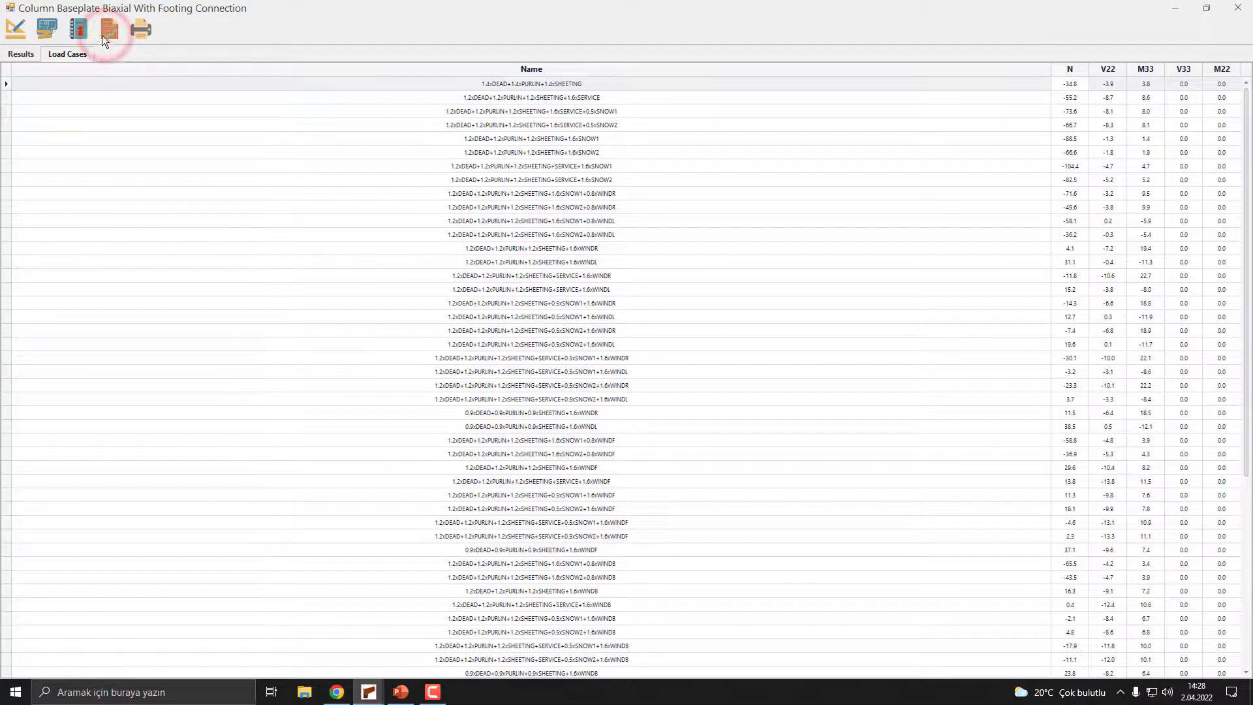
left_click(21, 56)
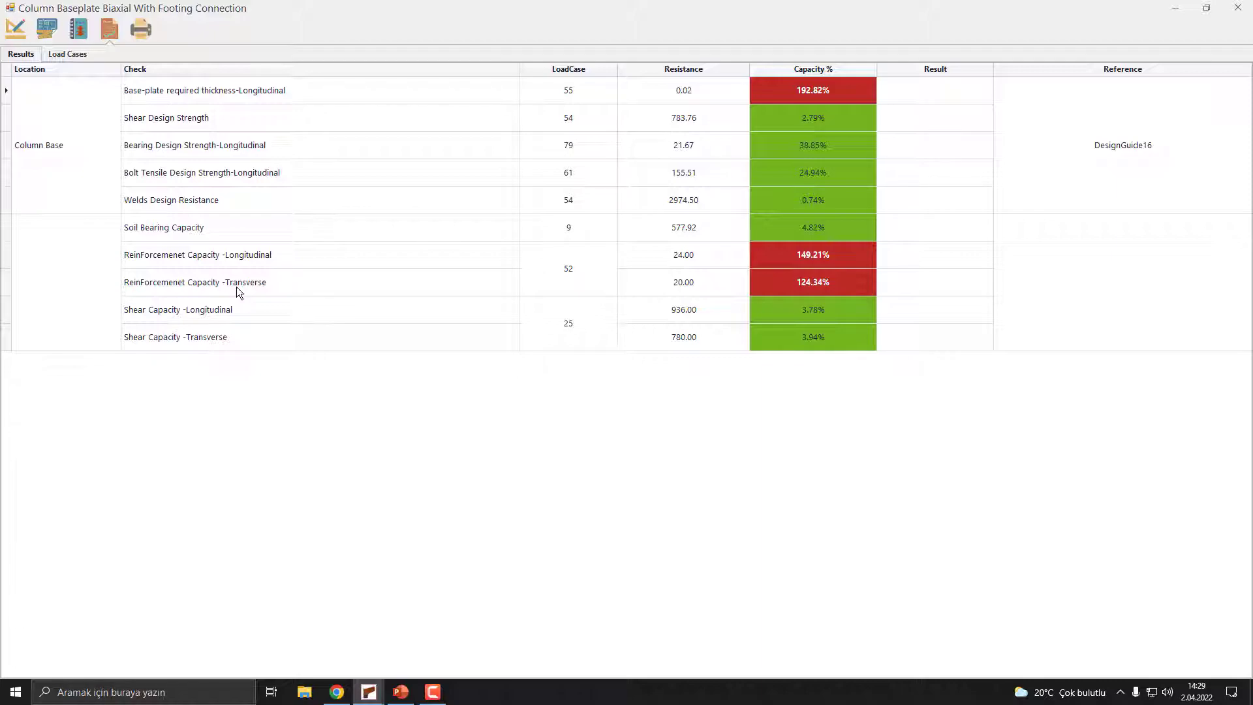
Set the node 33 base plate's thickness to 25 mm and review the design check results again.
left_click(13, 43)
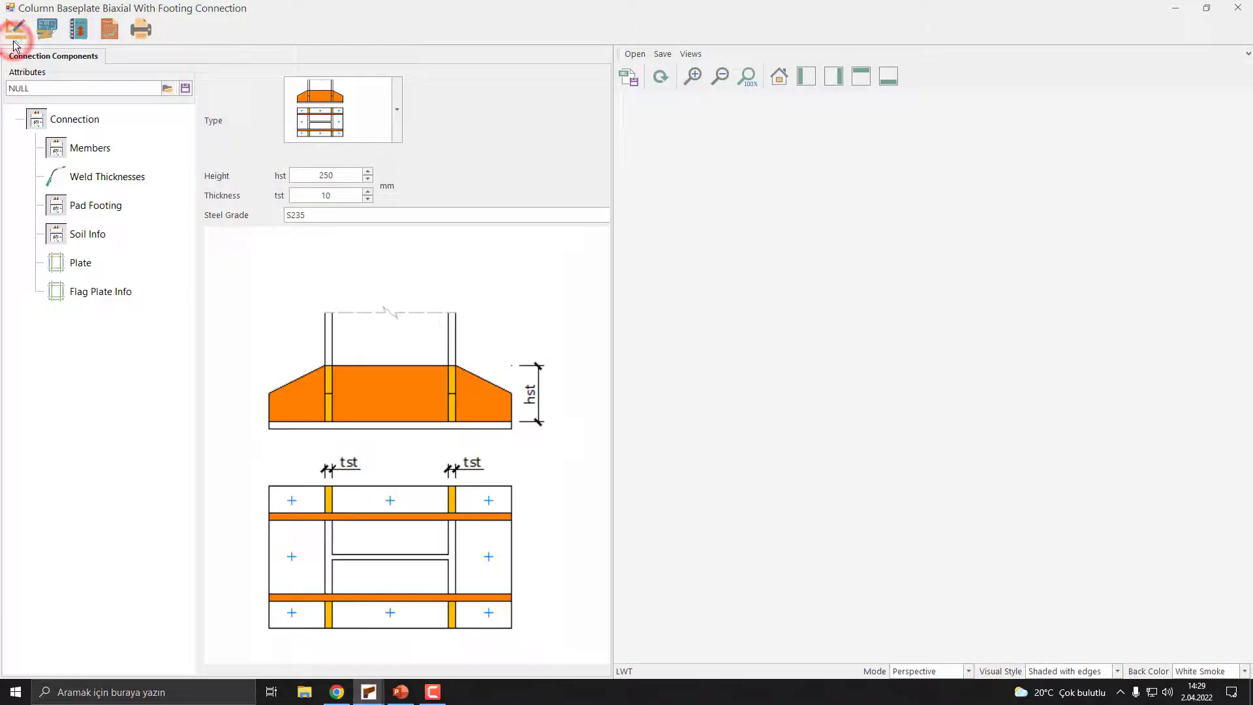
left_click(84, 151)
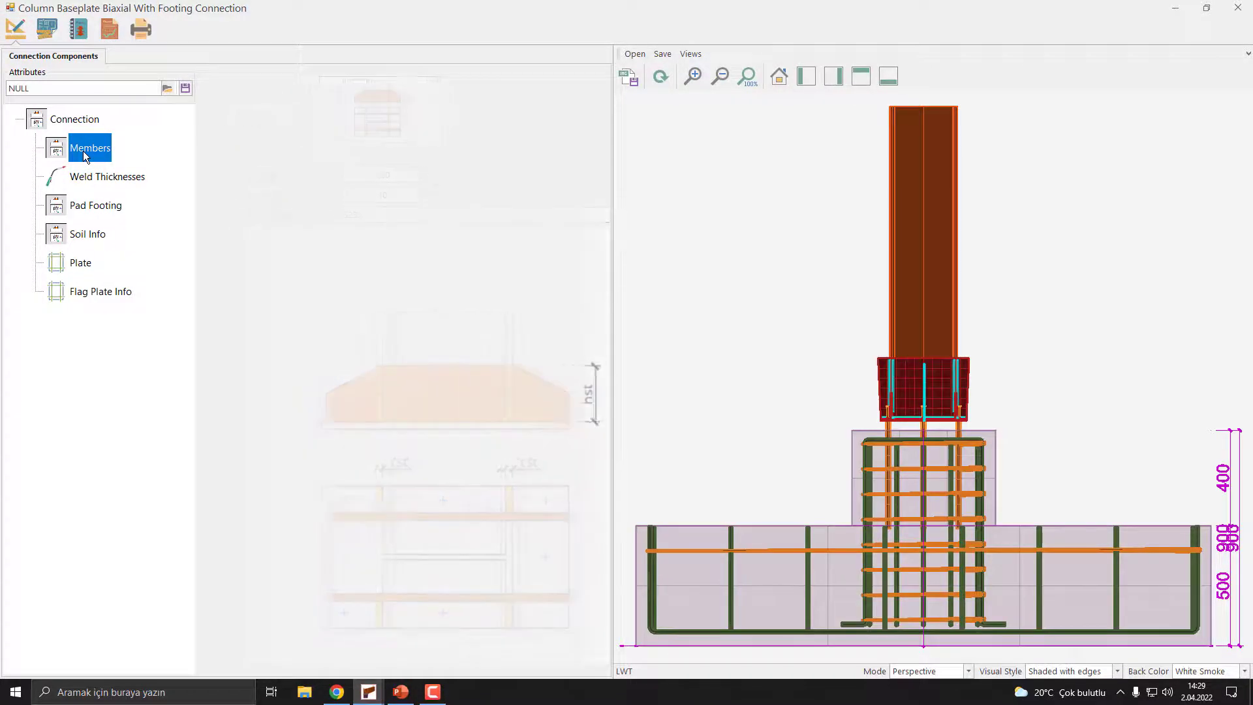
left_click(89, 264)
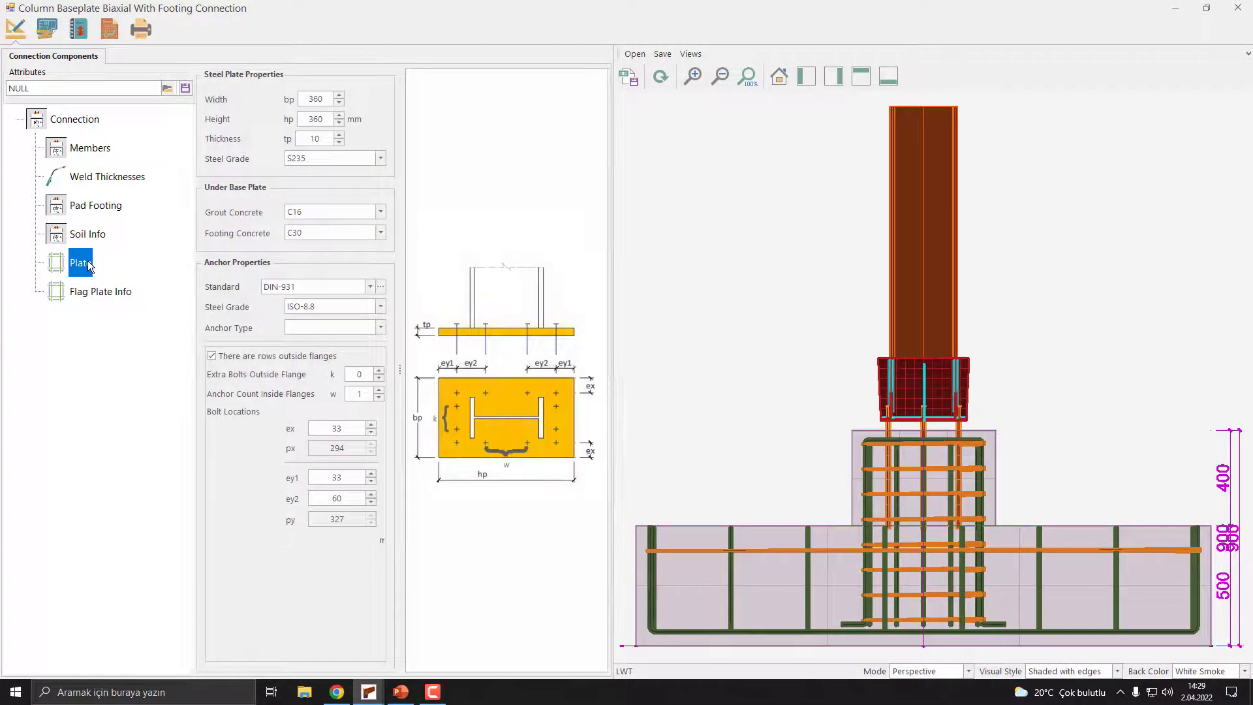
double_click(320, 139)
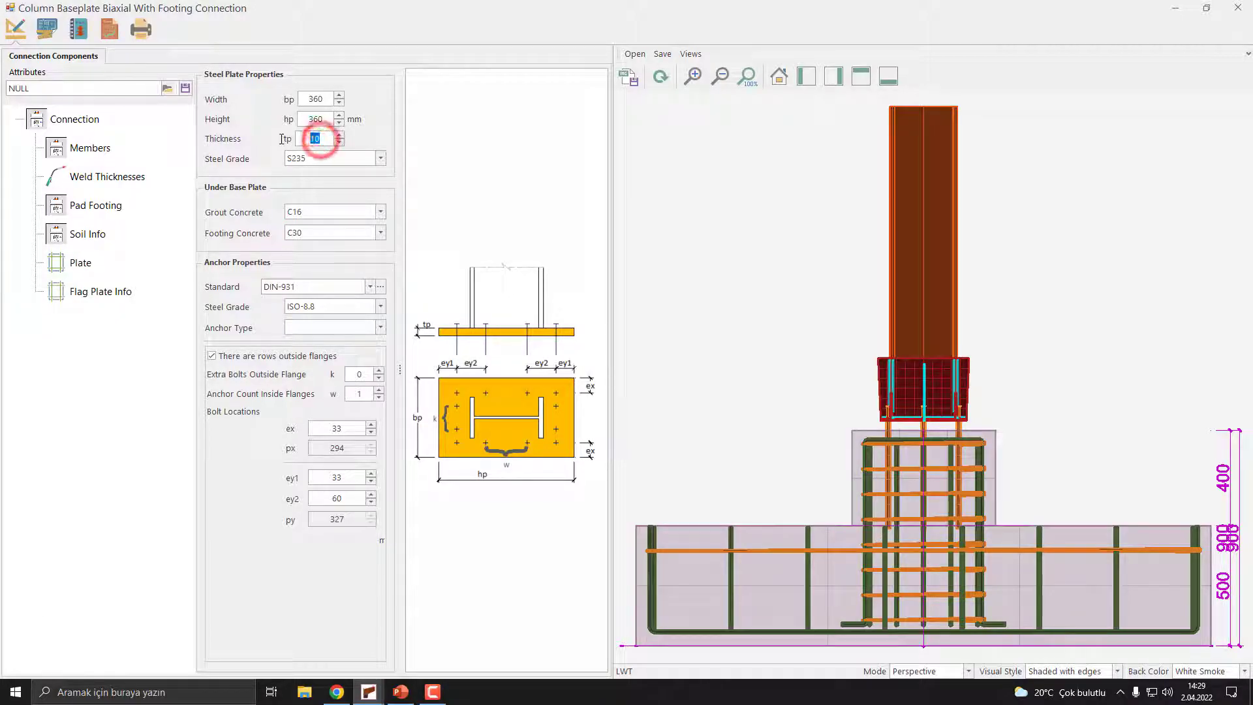
type("25")
left_click(319, 120)
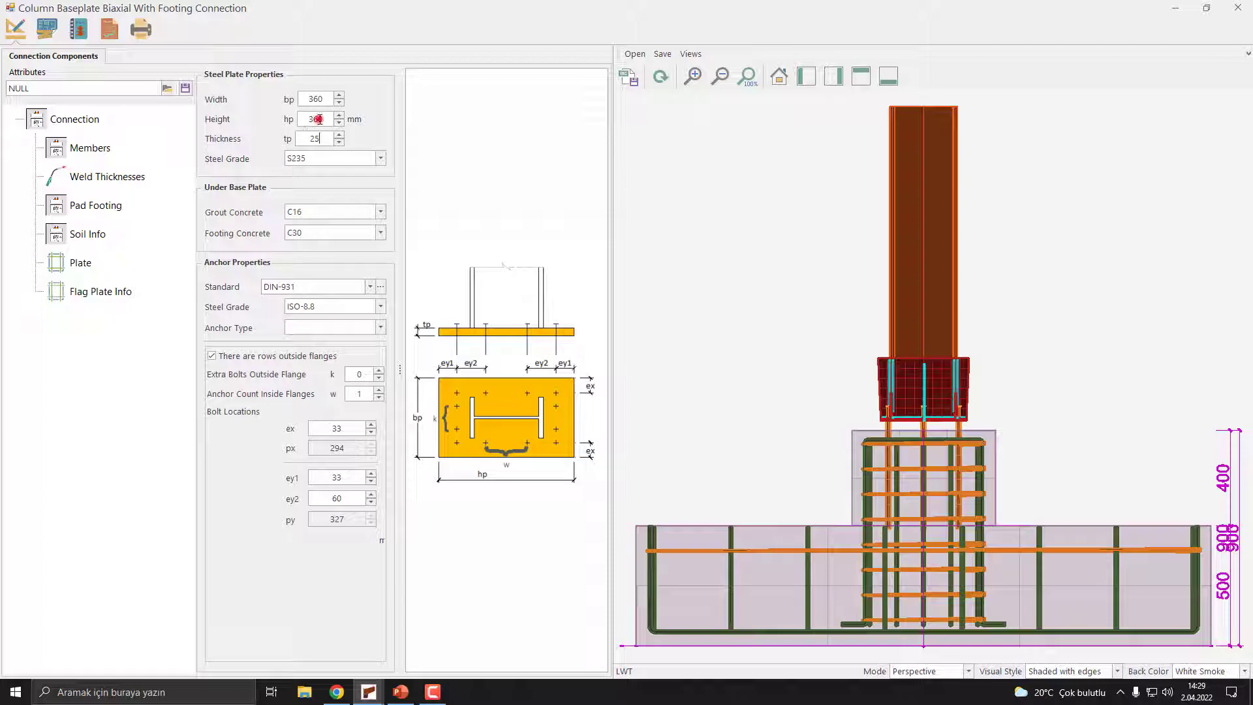
left_click(110, 32)
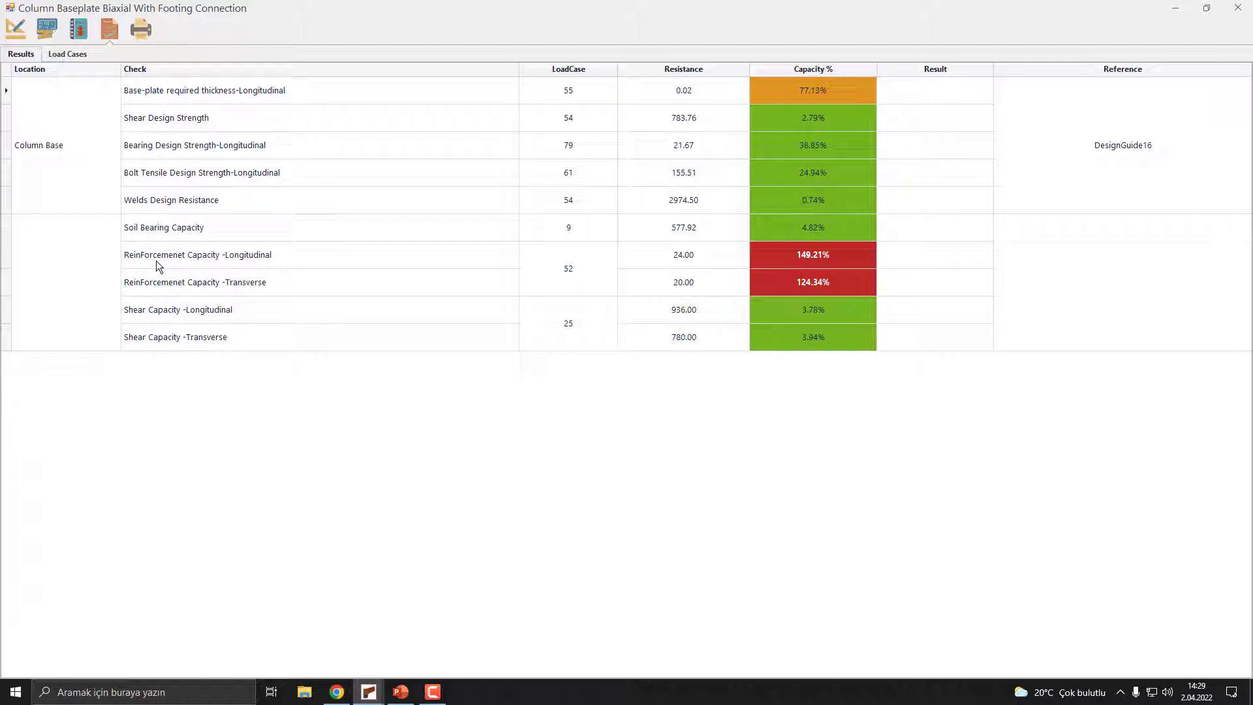
Increase the pad footing's reinforcement to 10 longitudinal rebars and 10 transverse rebars.
left_click(20, 37)
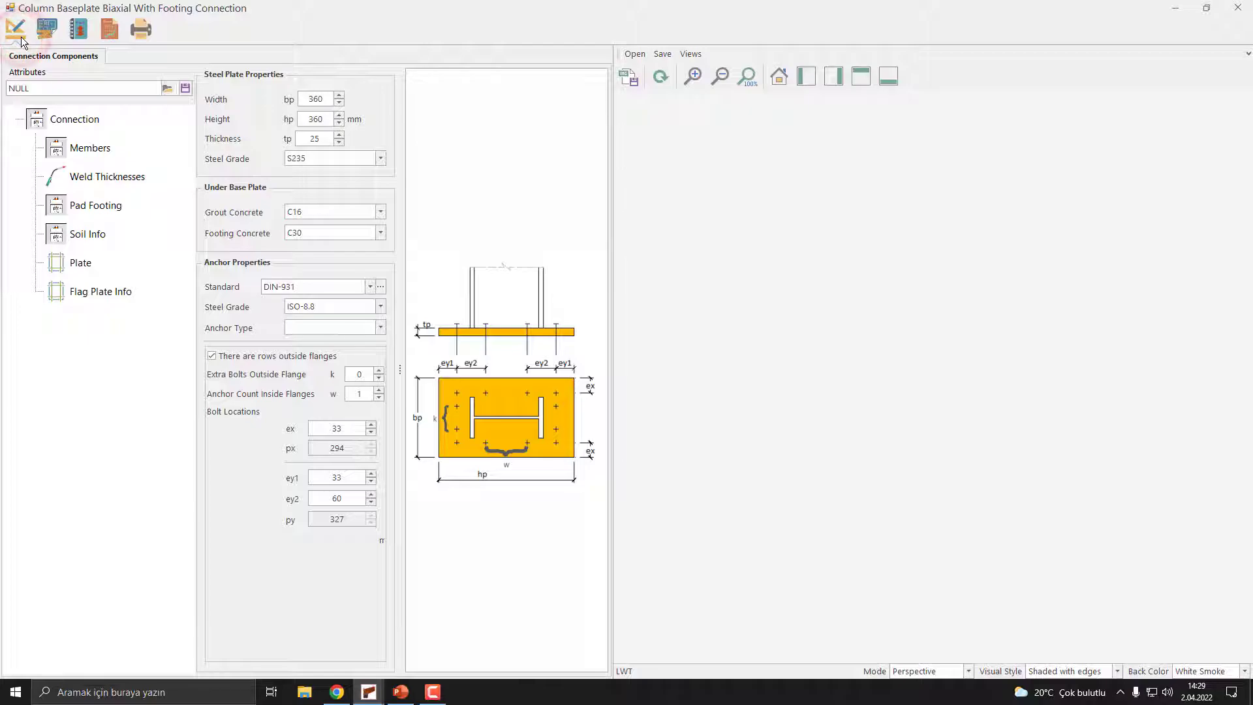
left_click(92, 208)
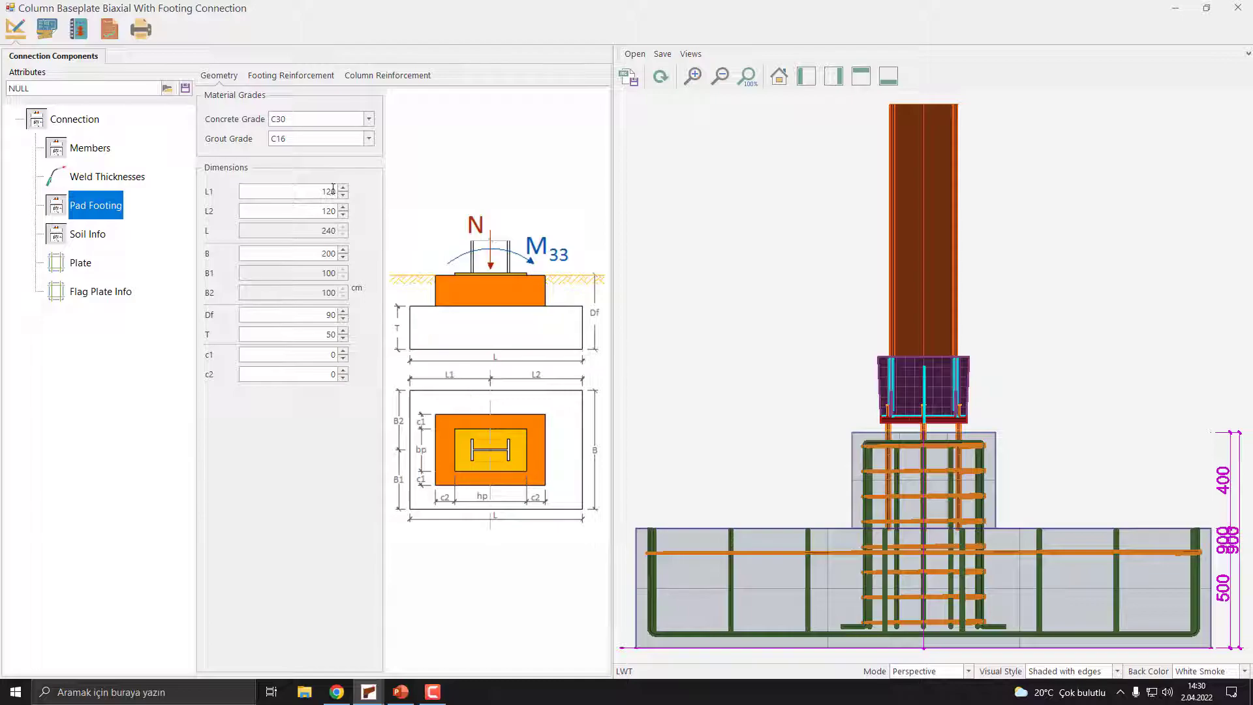
left_click(283, 85)
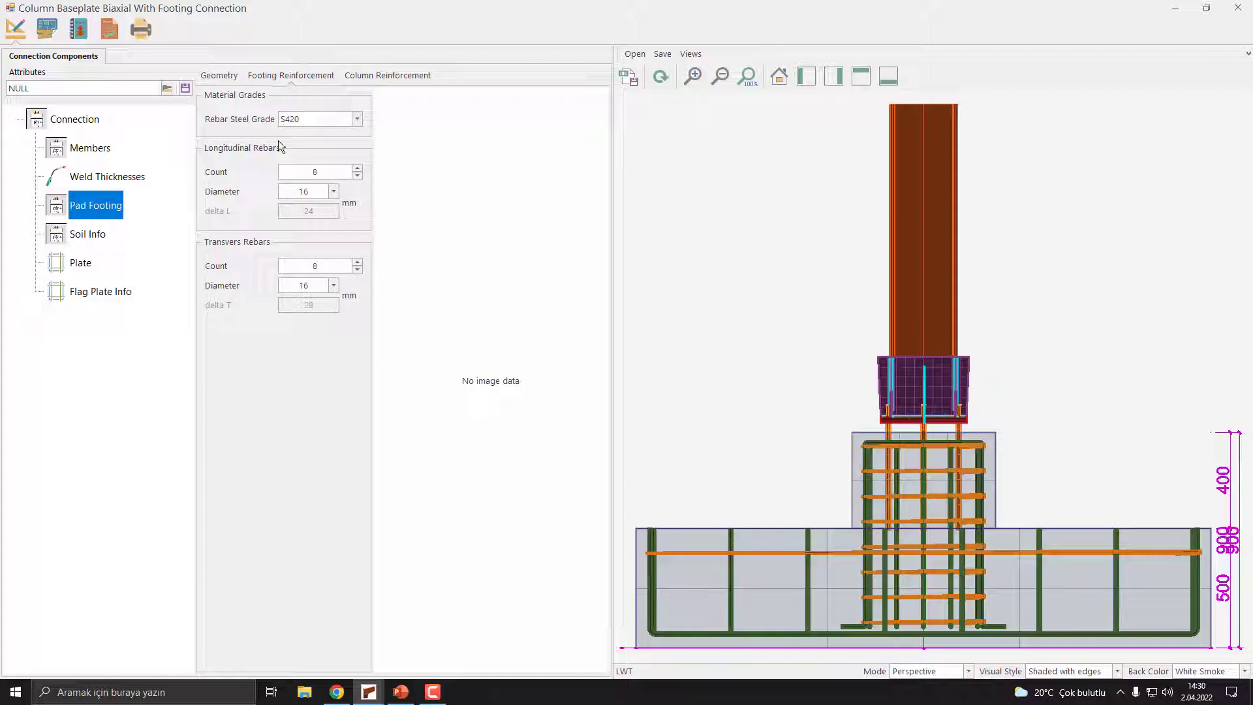
left_click(357, 168)
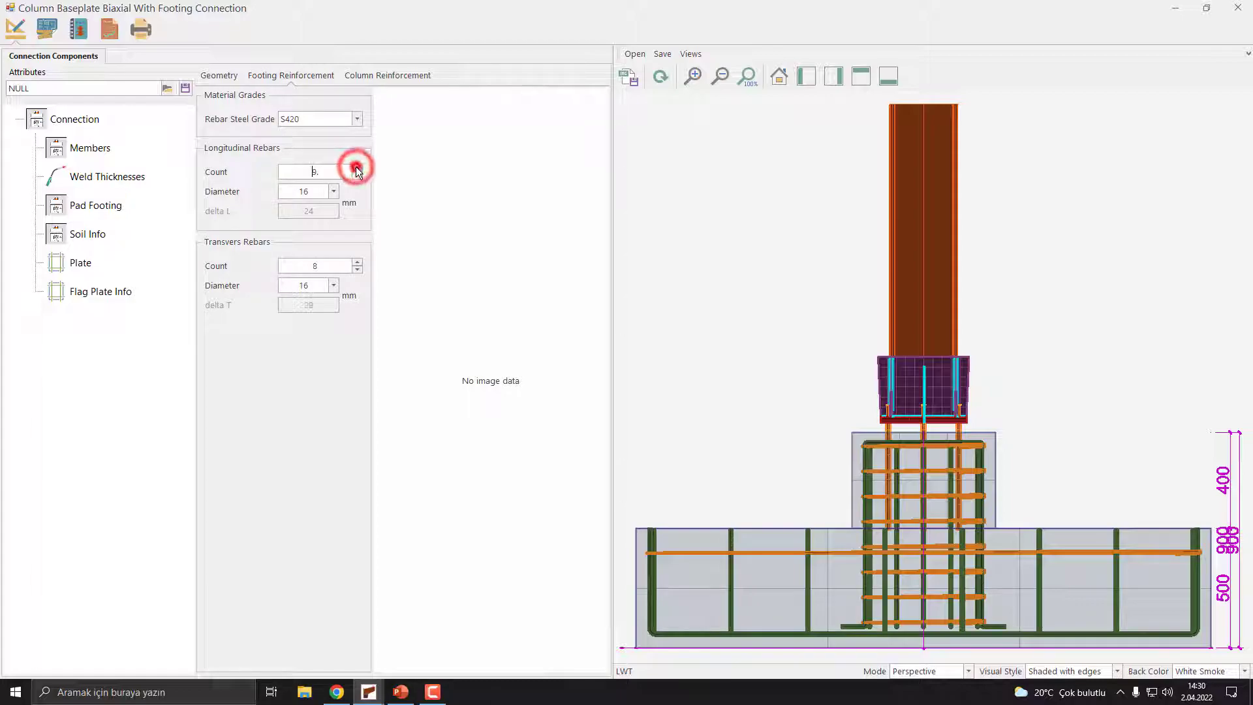
left_click(358, 263)
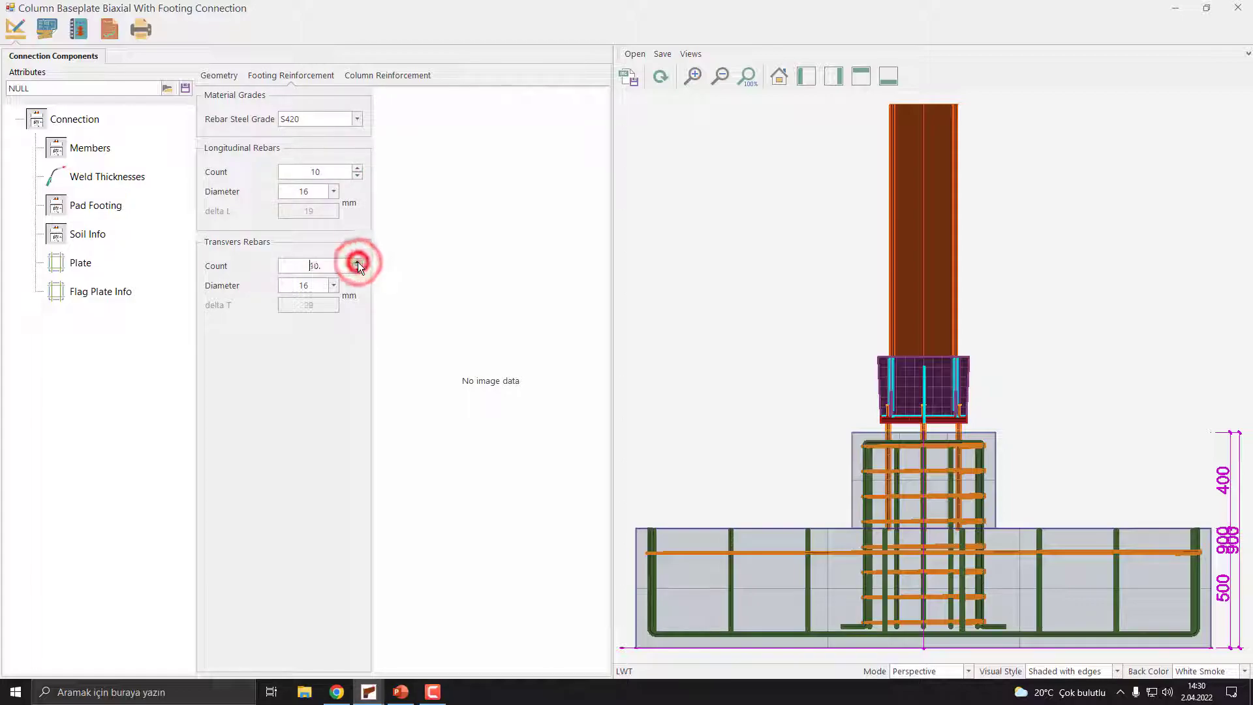
Set the pad footing's longitudinal and transverse rebar diameters to 20 mm, reviewing the design check results before and after the change.
left_click(115, 37)
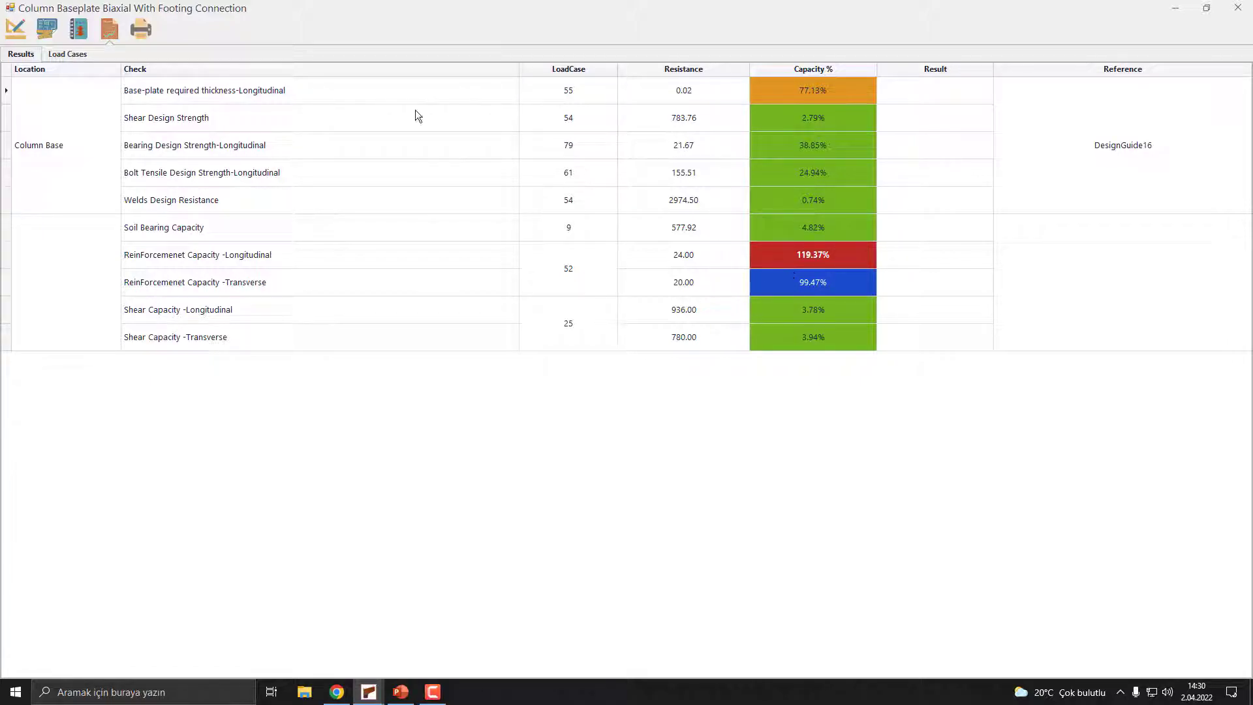
left_click(16, 31)
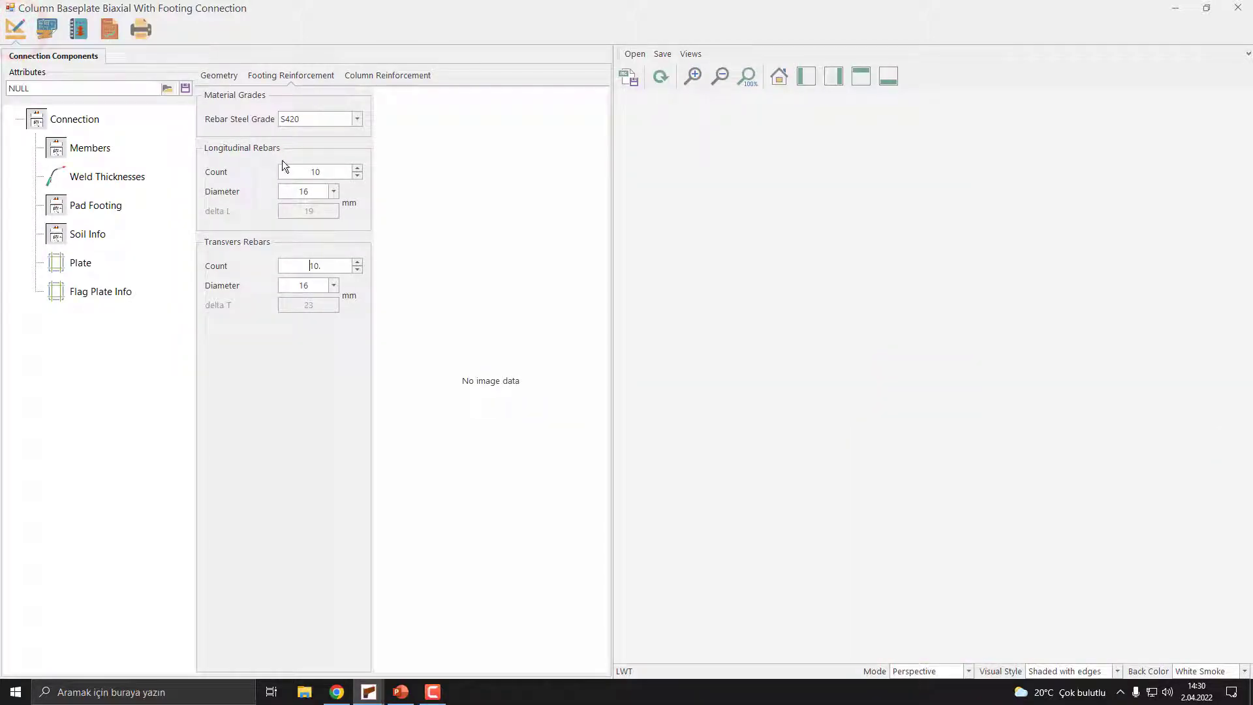
left_click(327, 189)
left_click(299, 244)
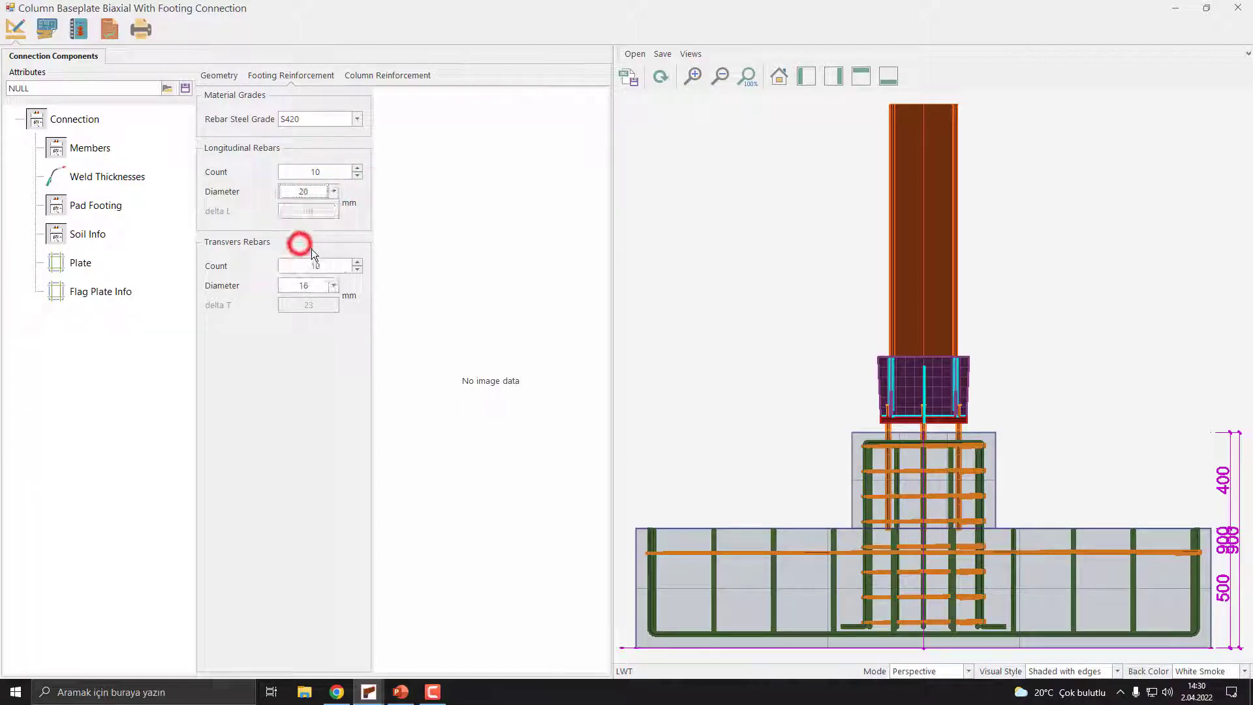
left_click(333, 285)
left_click(305, 339)
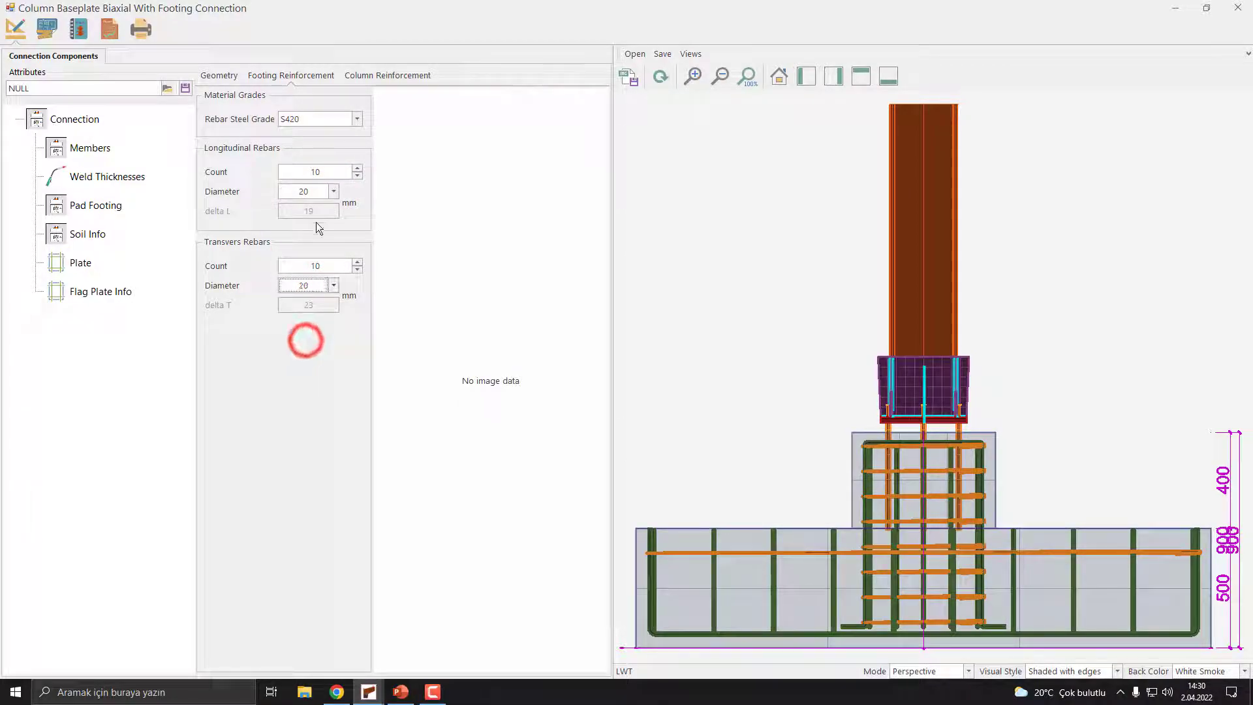
left_click(107, 32)
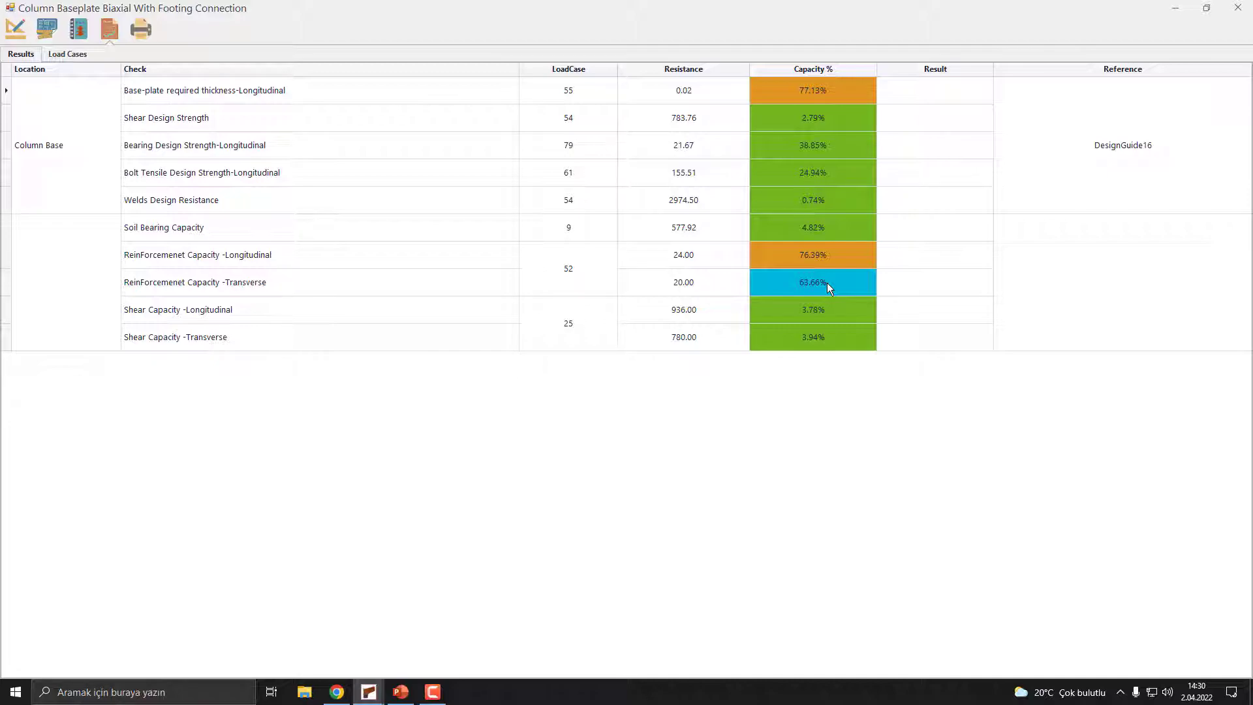
Read through the node 33 calculation report, examining the base plate data, soil bearing capacity calculations and footing reinforcement check tables.
left_click(148, 35)
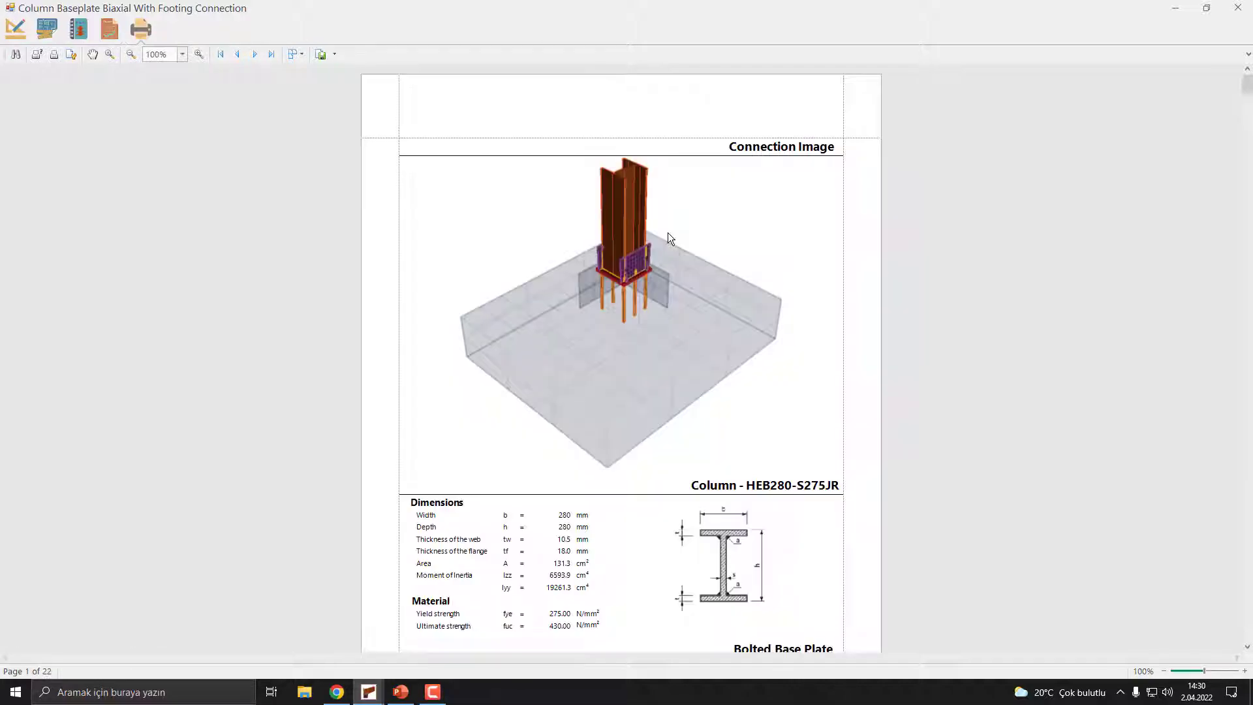
scroll(647, 257, "down", 4)
scroll(650, 263, "down", 10)
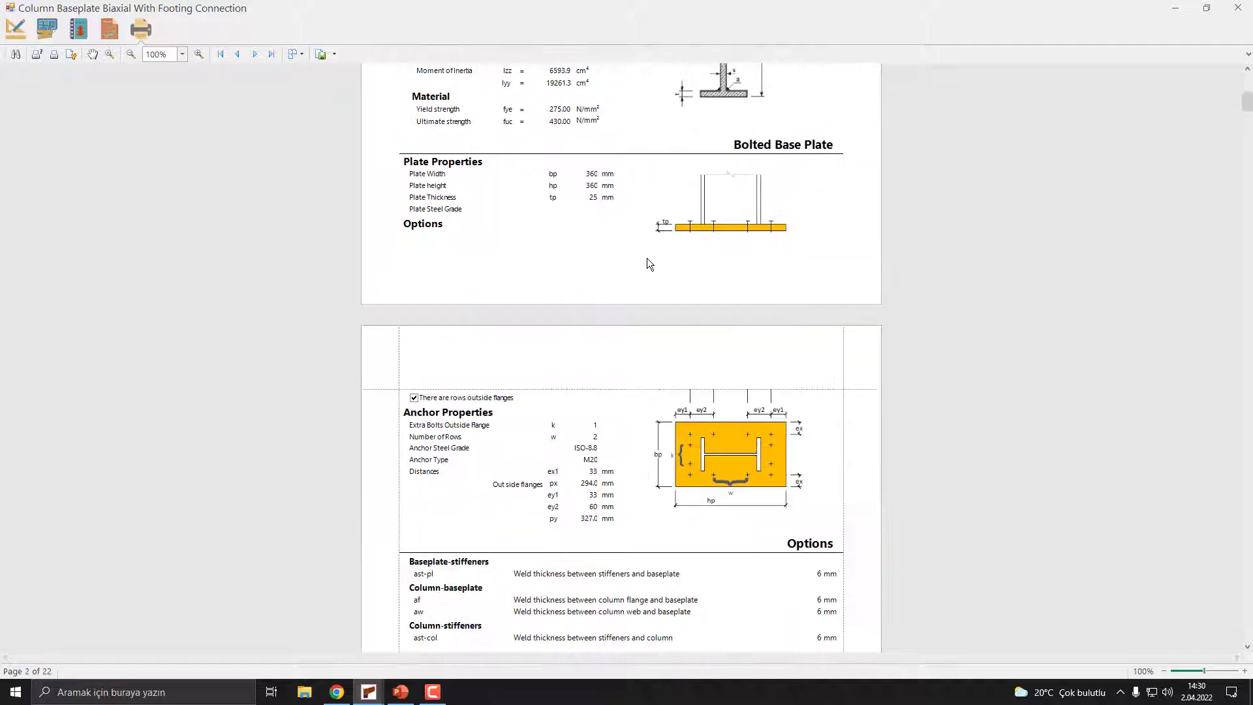
scroll(648, 264, "down", 8)
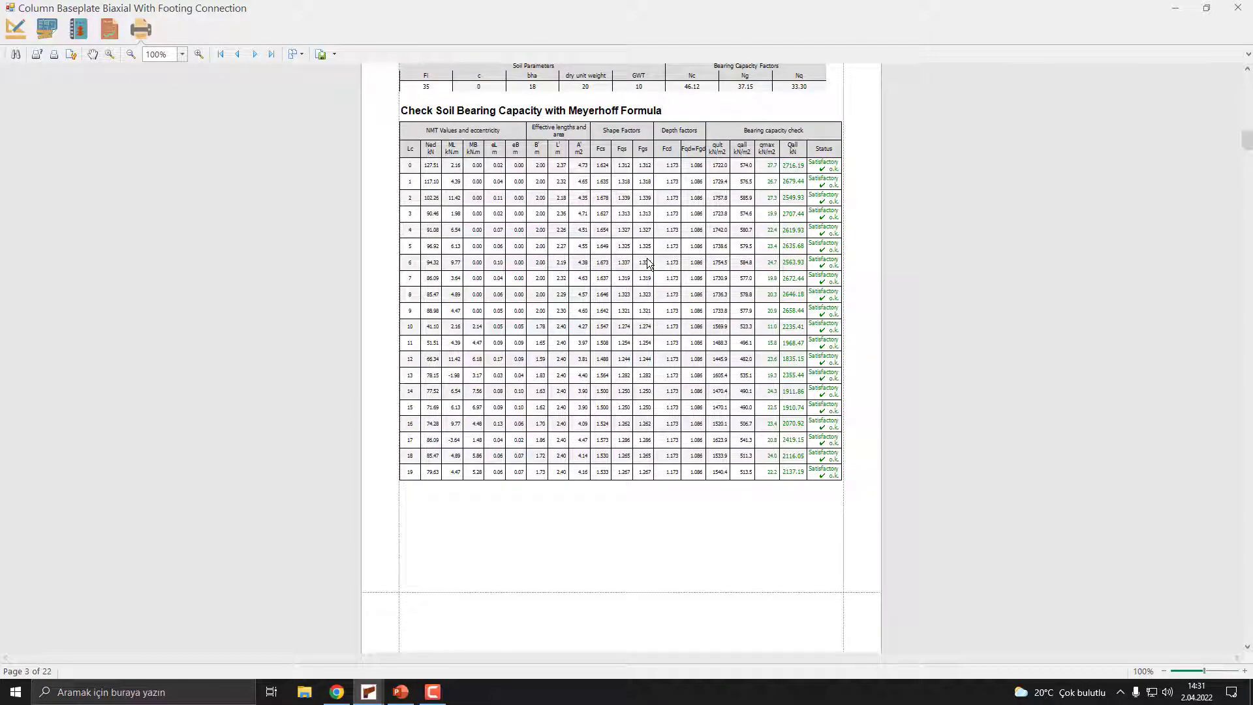
scroll(649, 263, "down", 10)
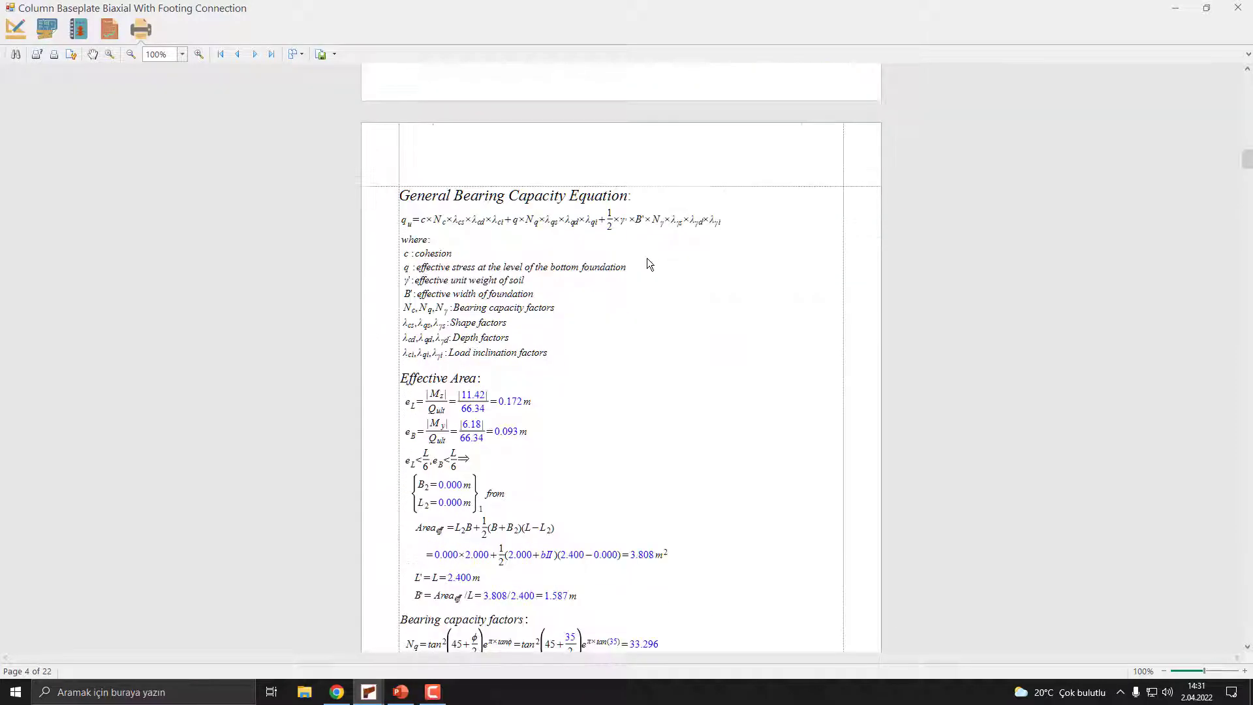
scroll(649, 264, "down", 12)
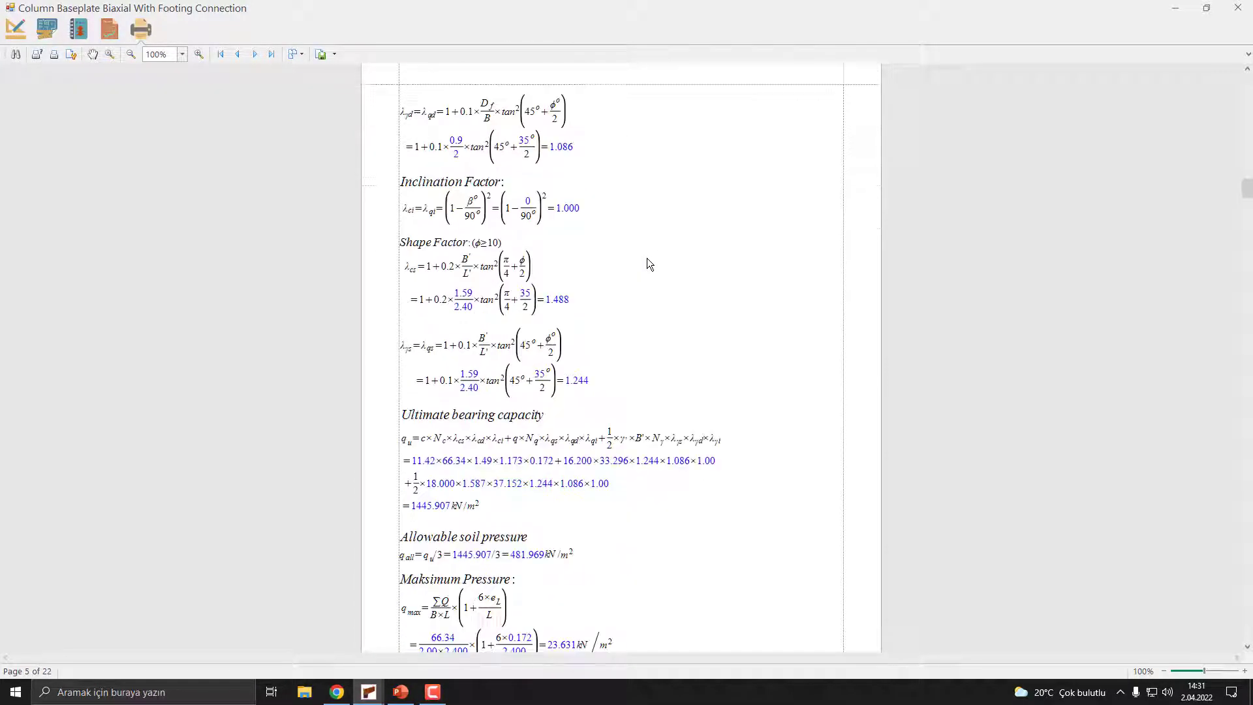
scroll(648, 264, "down", 14)
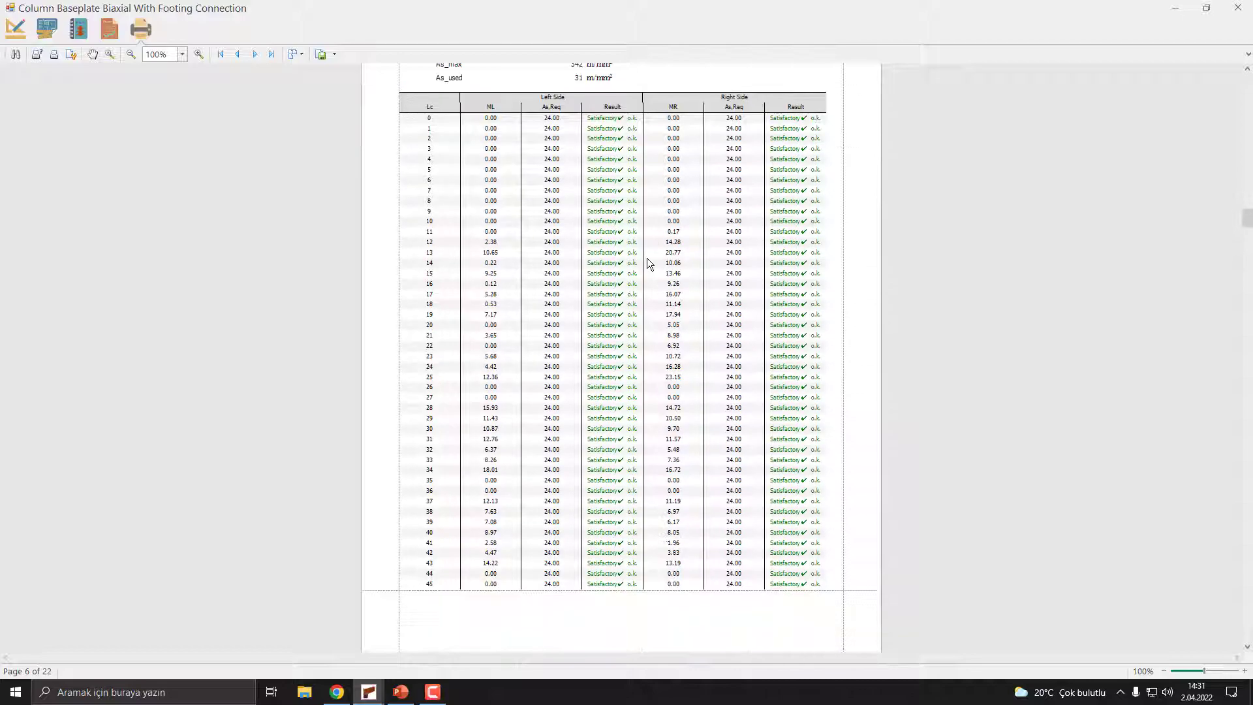
scroll(648, 263, "down", 12)
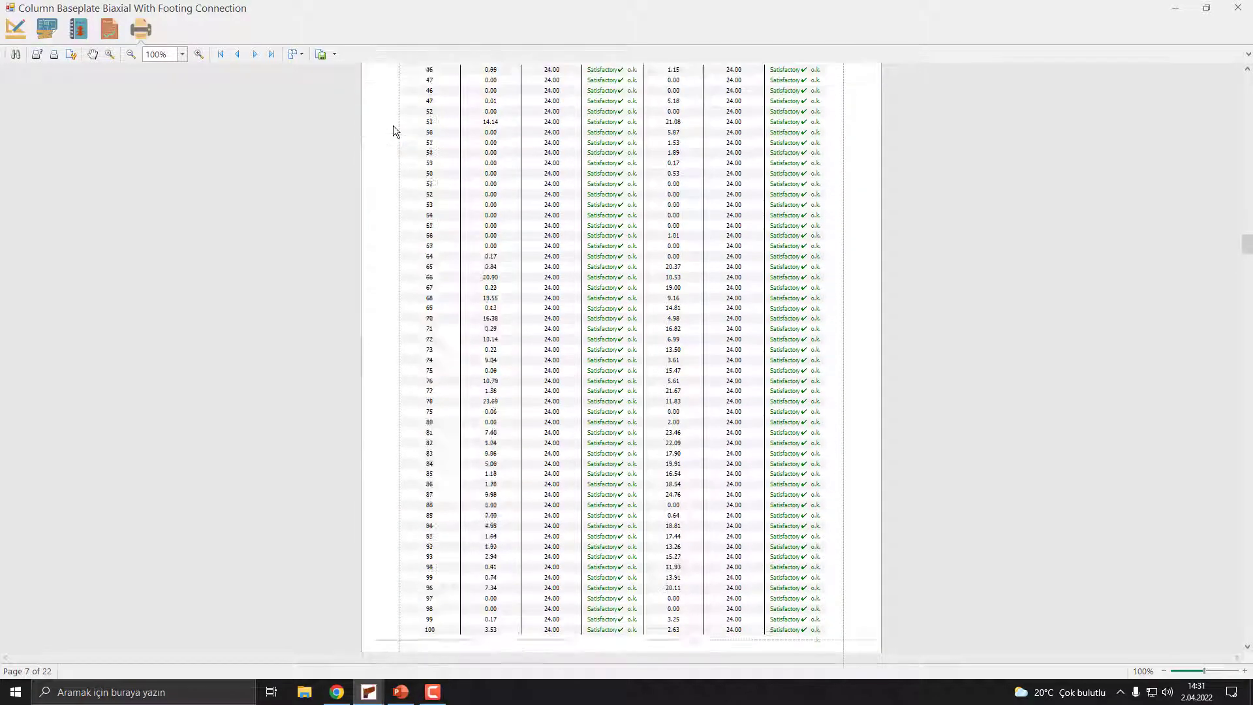
Examine the node 33 connection's column reinforcement, weld thicknesses and available flag plate types.
left_click(25, 37)
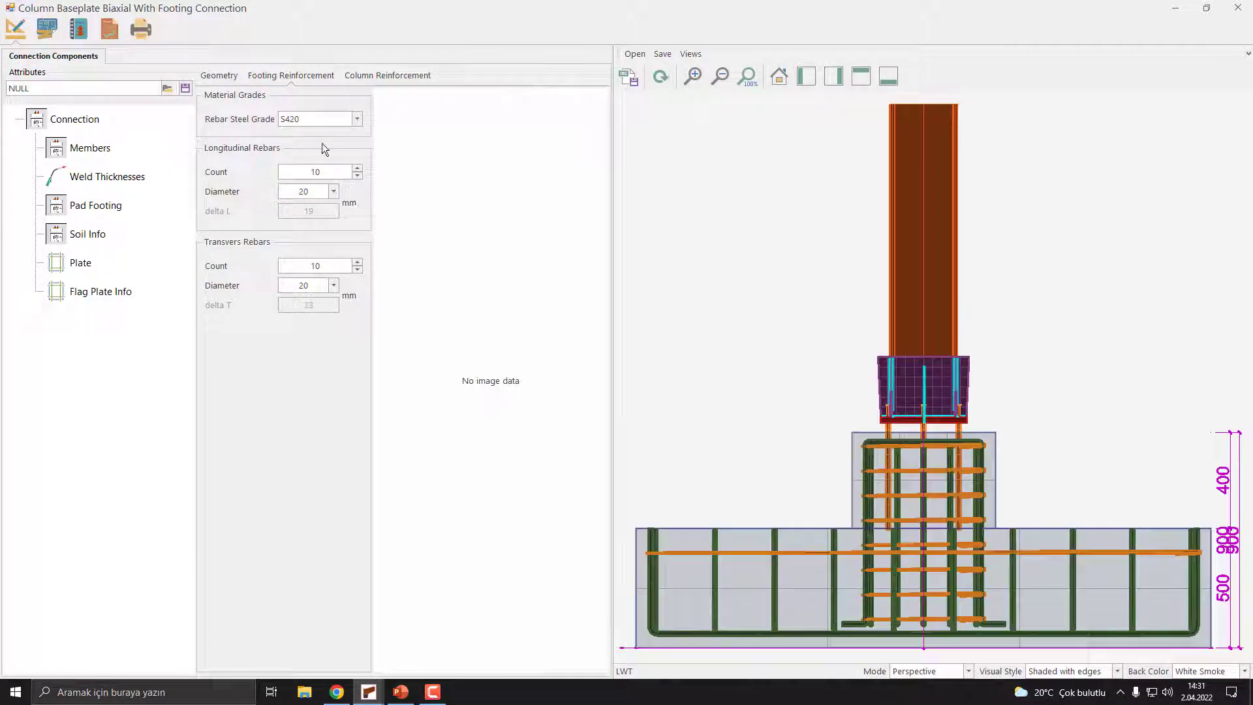
left_click(397, 79)
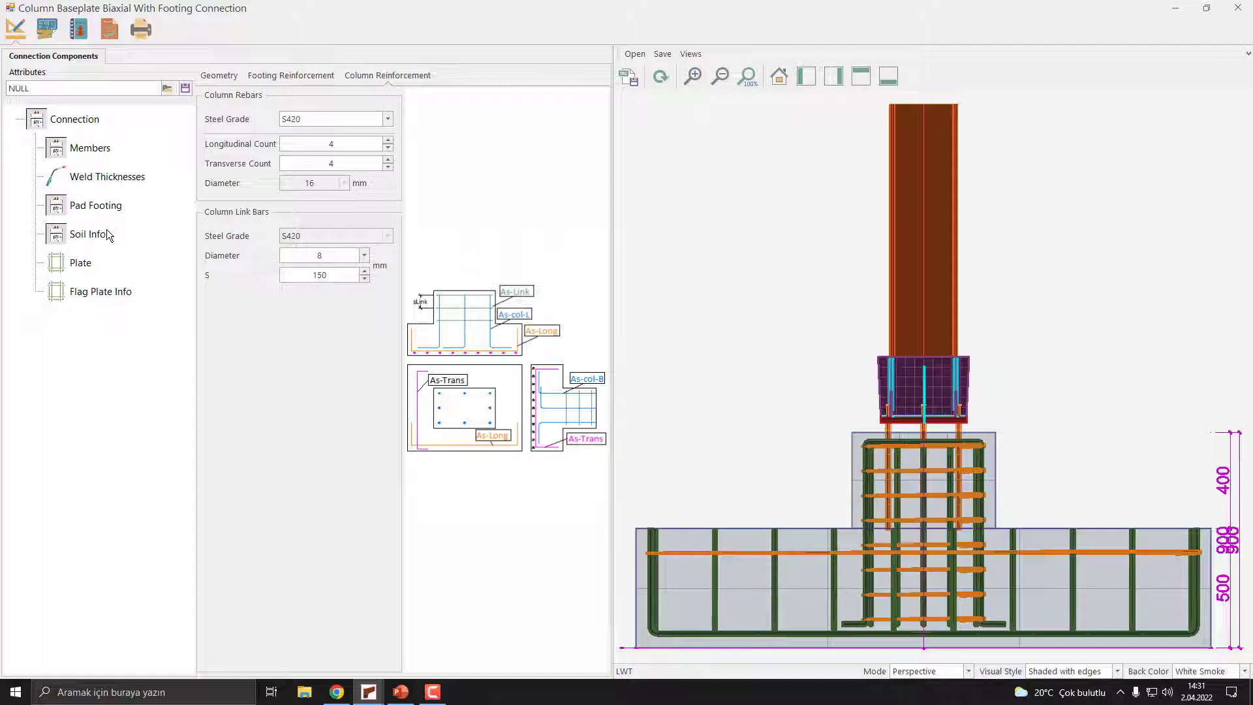
left_click(100, 175)
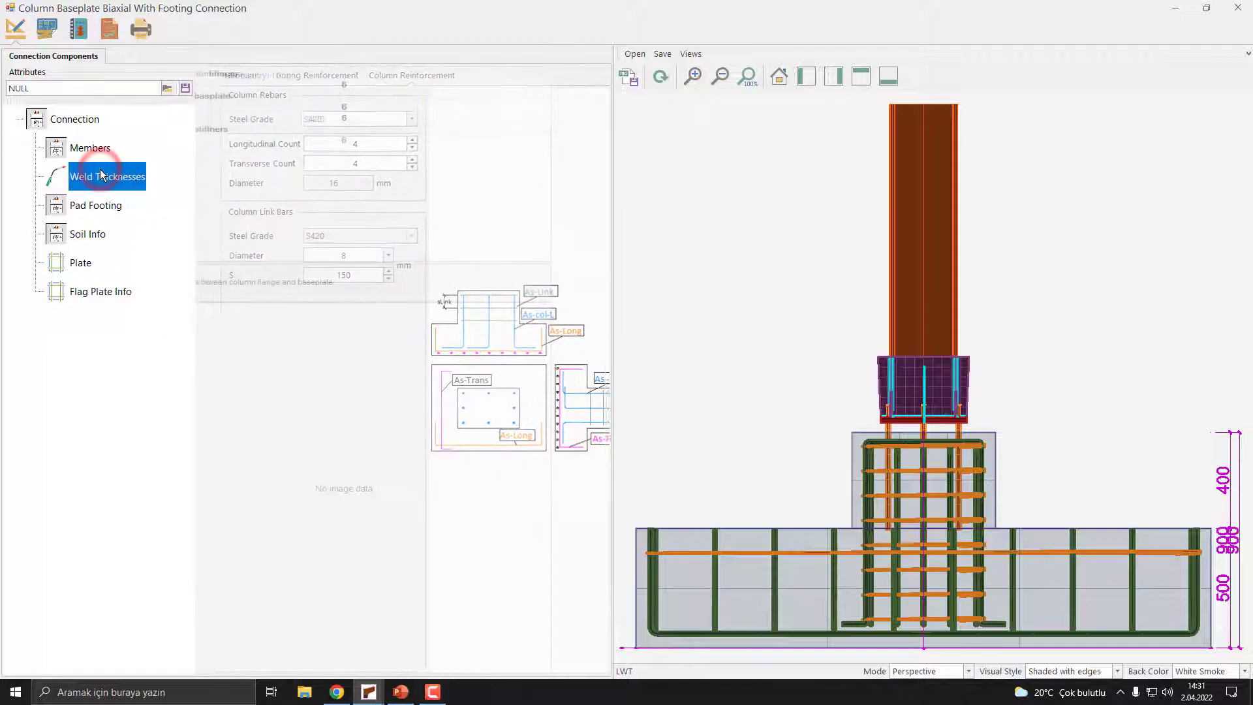
left_click(86, 292)
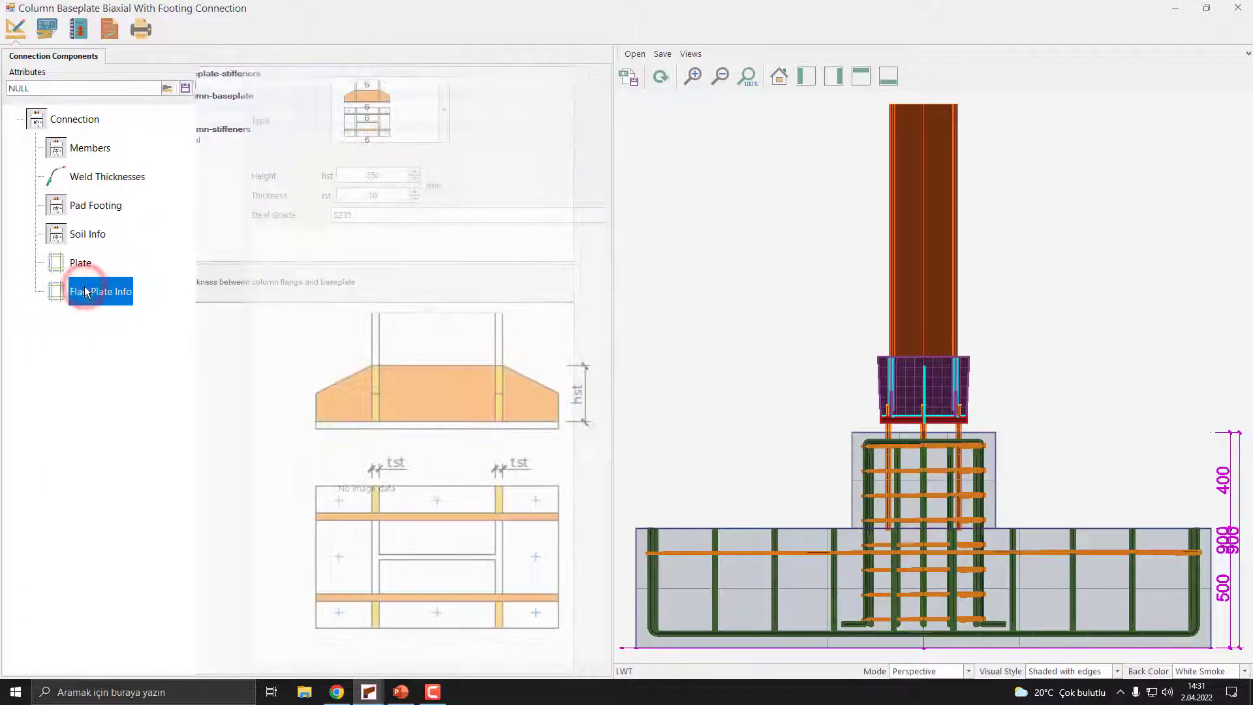
left_click(397, 100)
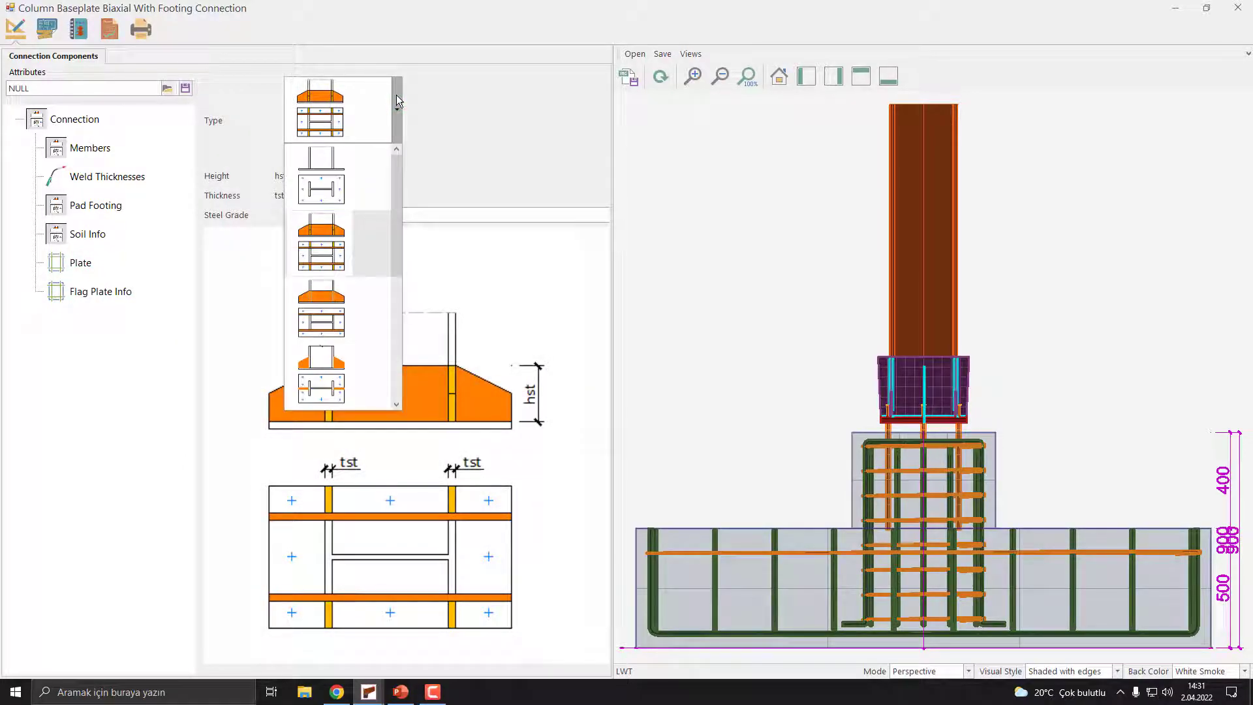
left_click(397, 99)
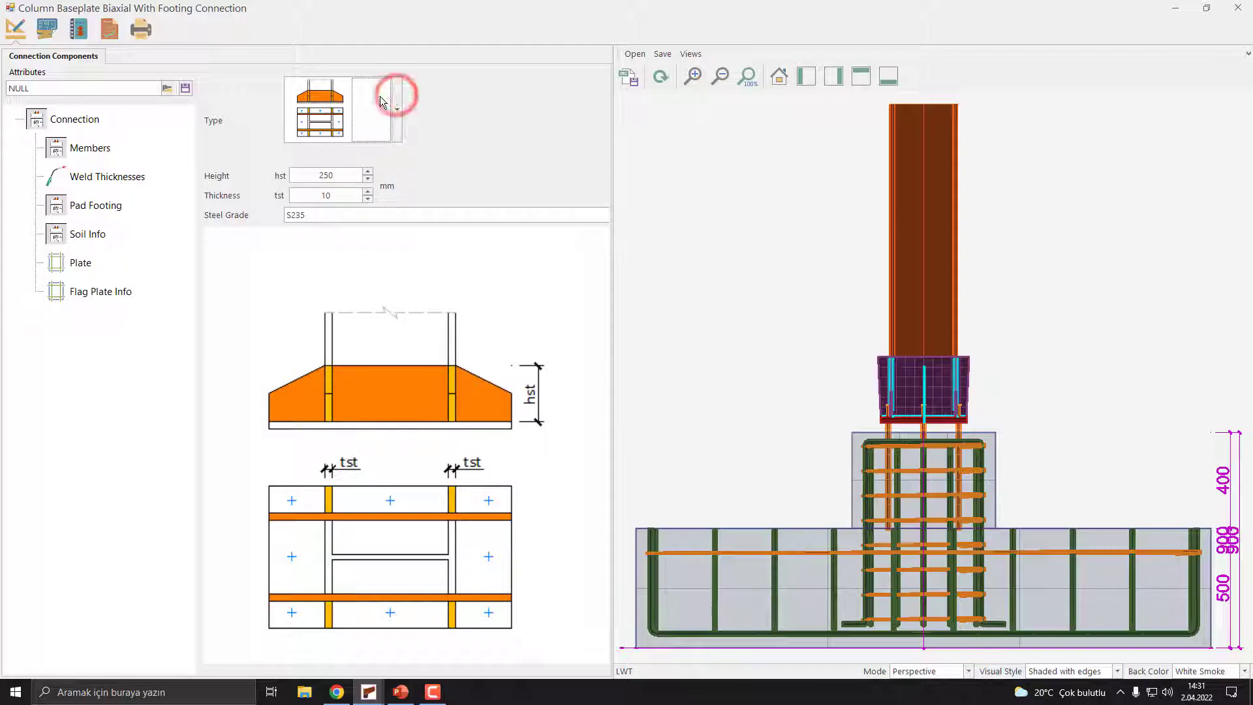
Save the node 33 base plate settings to an attribute file and close the connection with its changes saved.
left_click(185, 89)
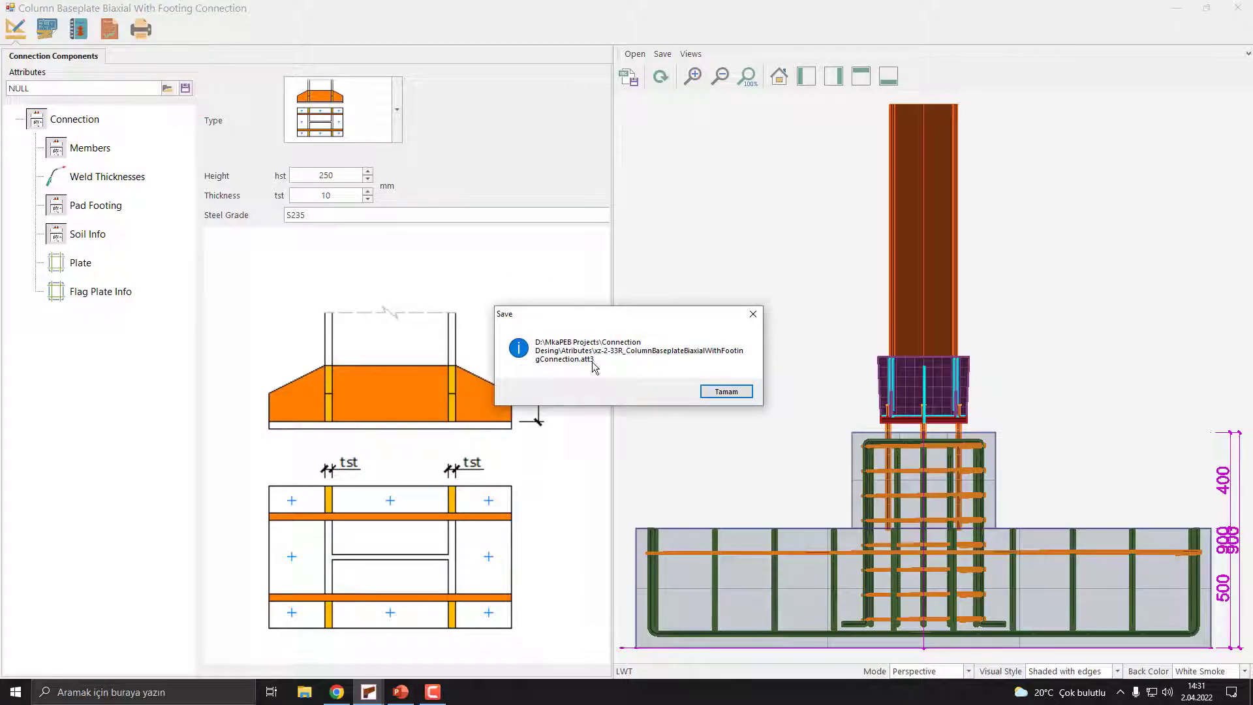
left_click(726, 391)
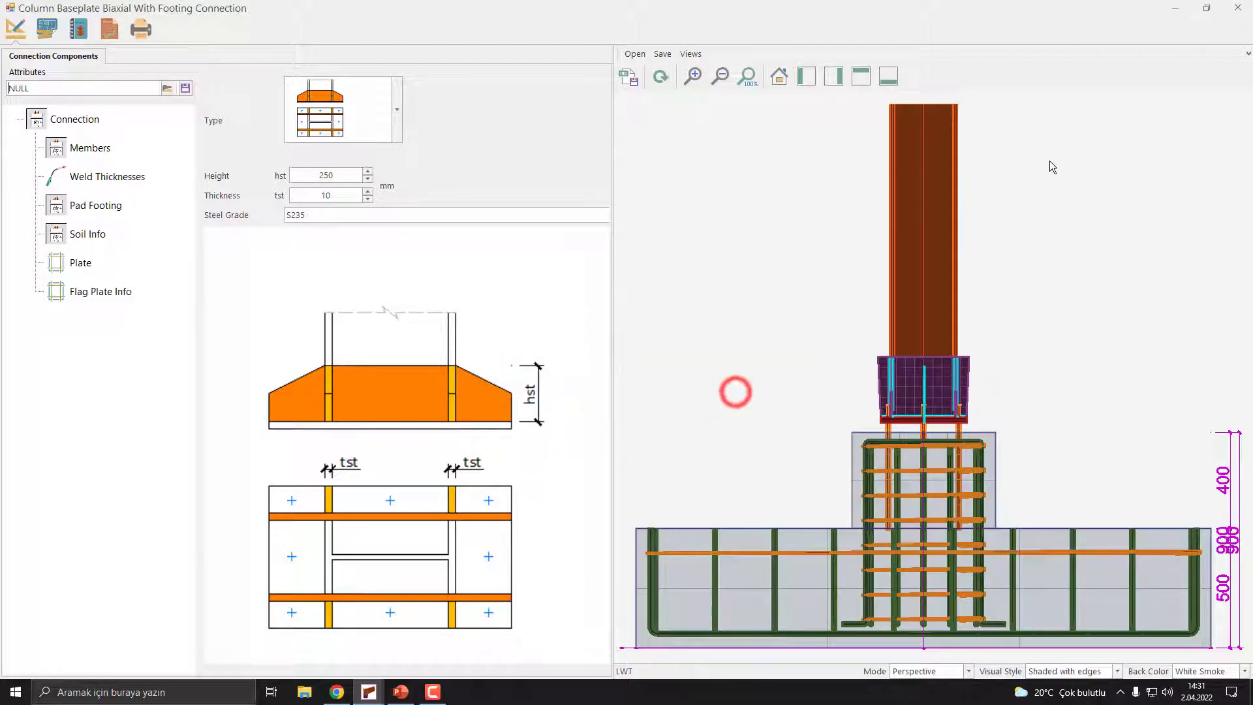
left_click(1238, 8)
left_click(605, 389)
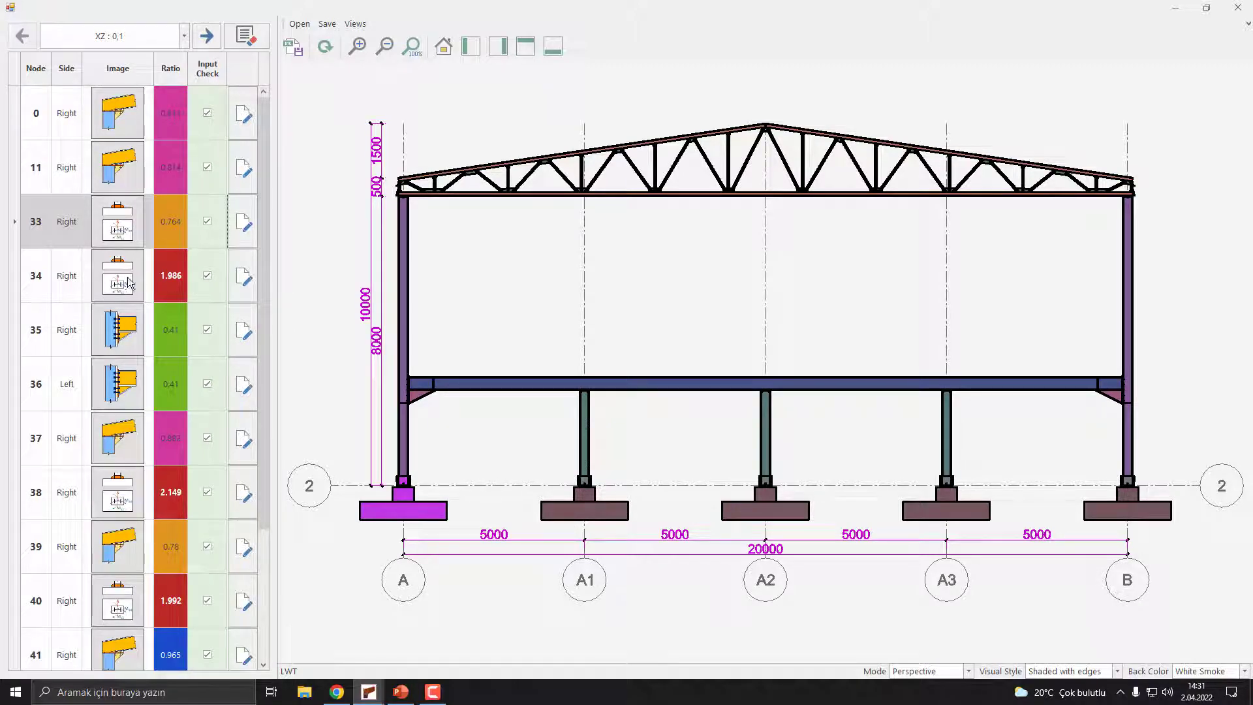
Open the column base connection at node 34 and load the xz-2-33R_ColumnBaseplateBiaxialWithFootingConnection.att3 attribute file into it.
left_click(1122, 518)
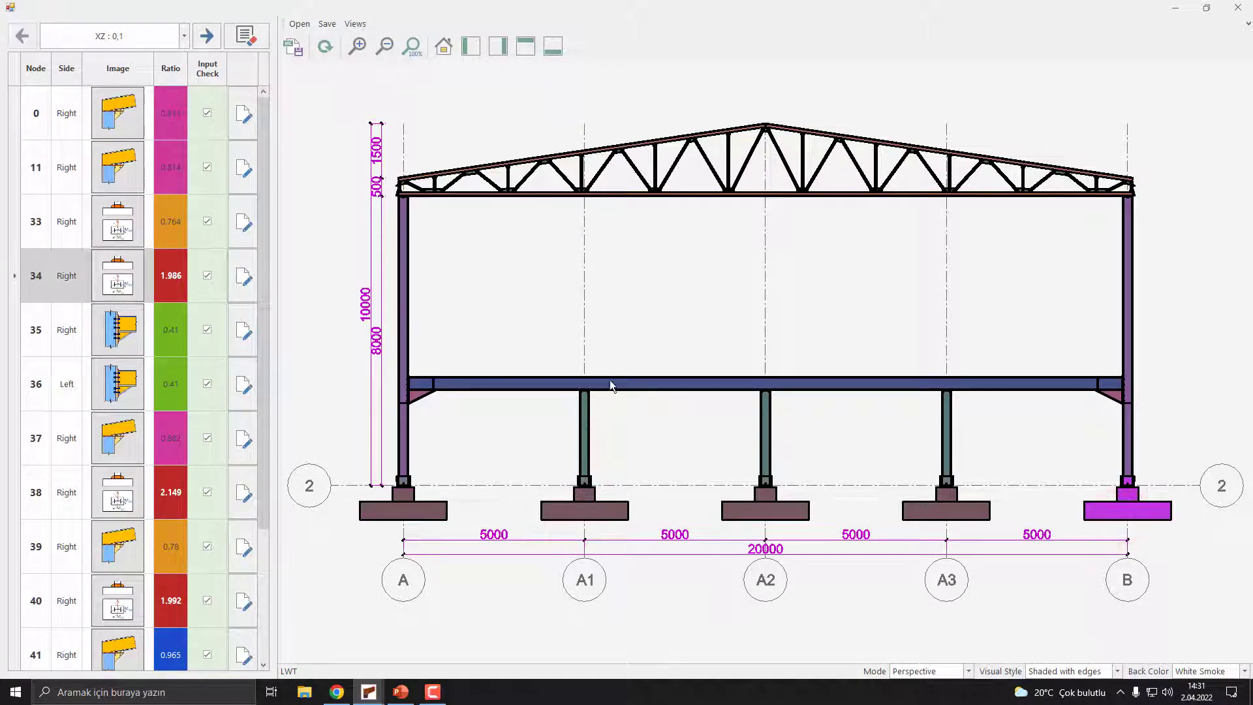
left_click(250, 289)
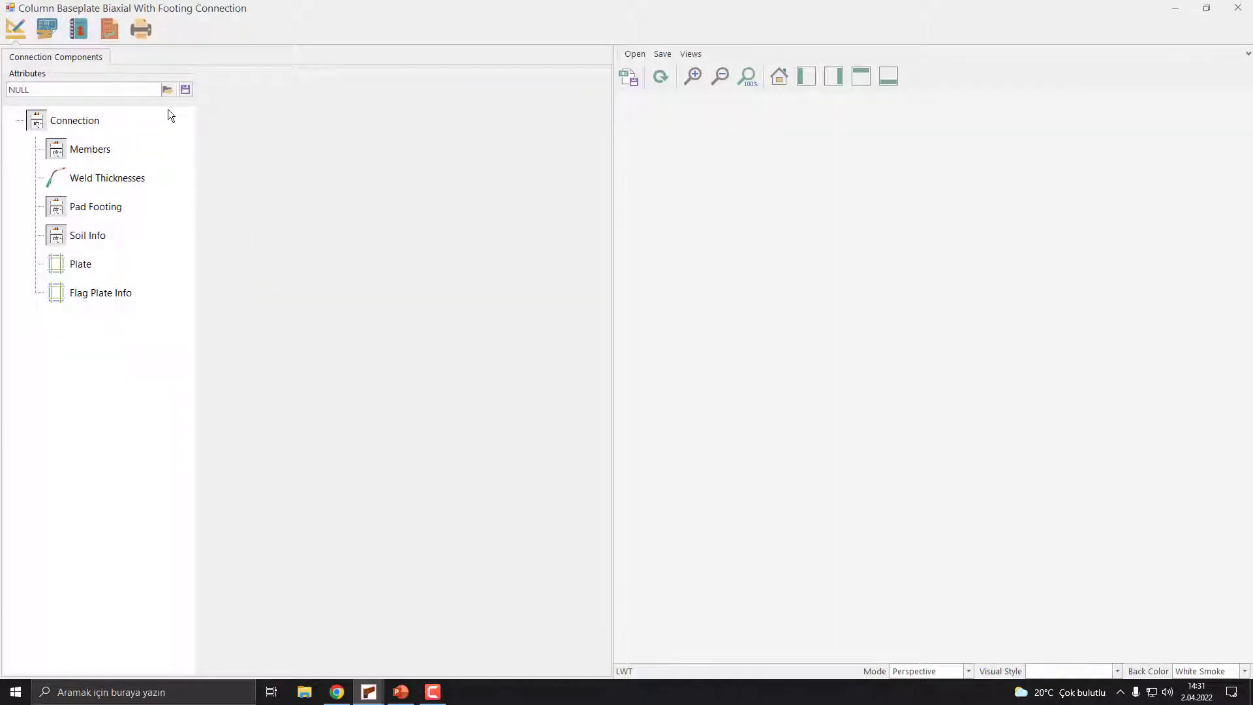
left_click(166, 89)
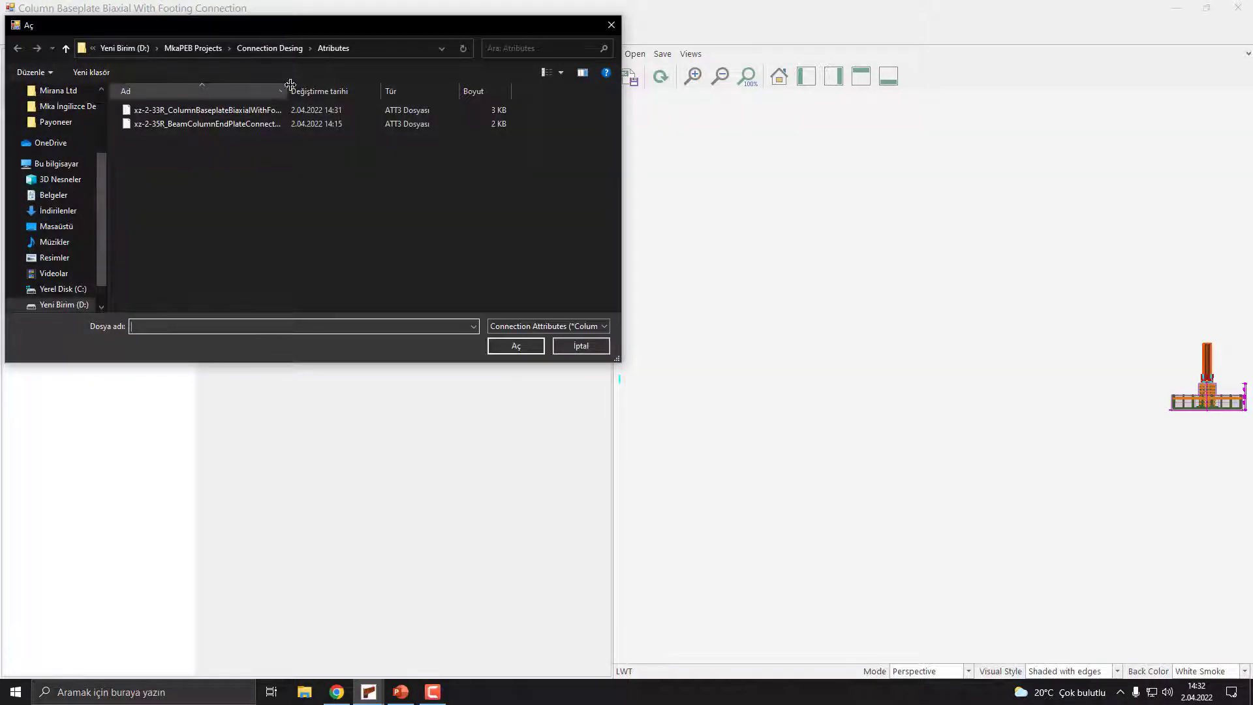
left_click_drag(292, 83, 350, 87)
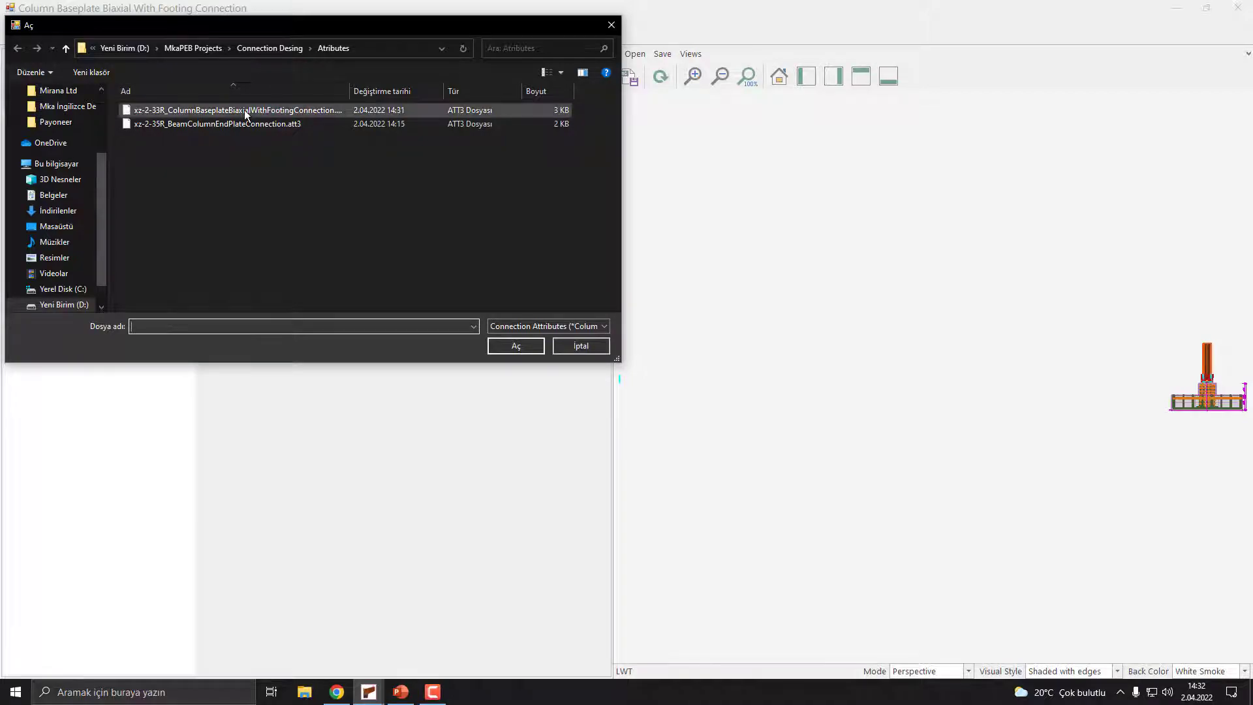
left_click(243, 111)
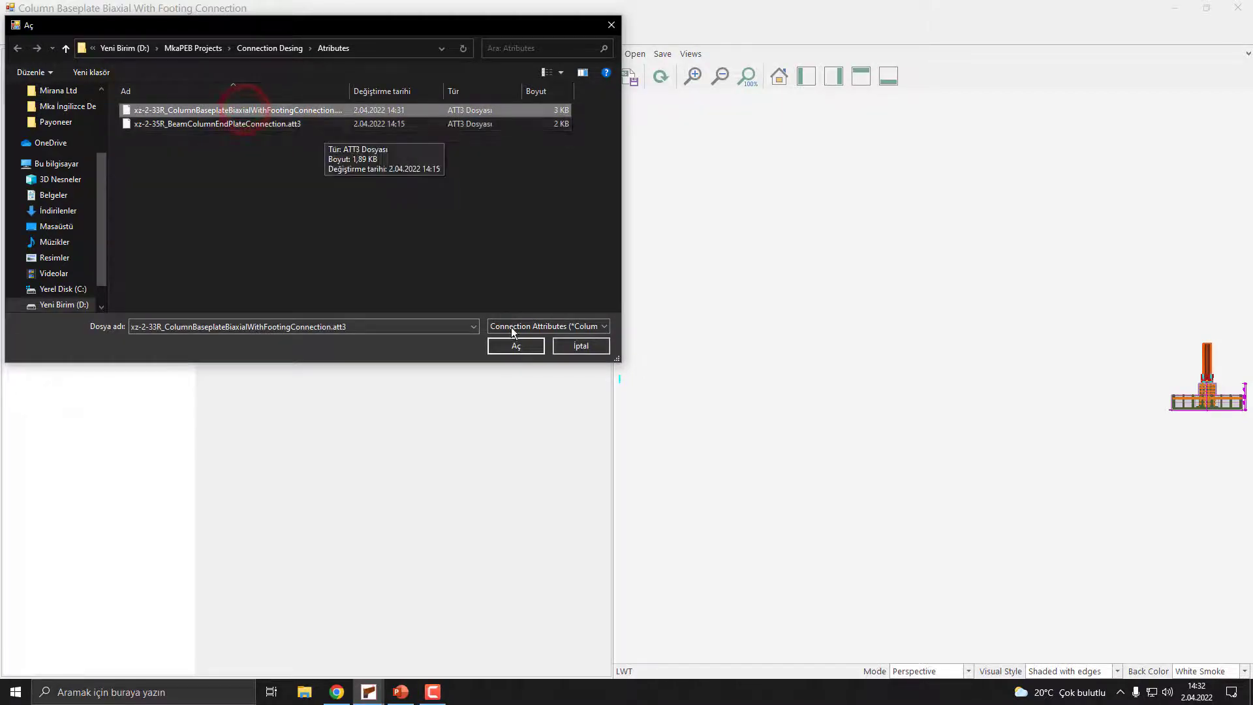
left_click(516, 347)
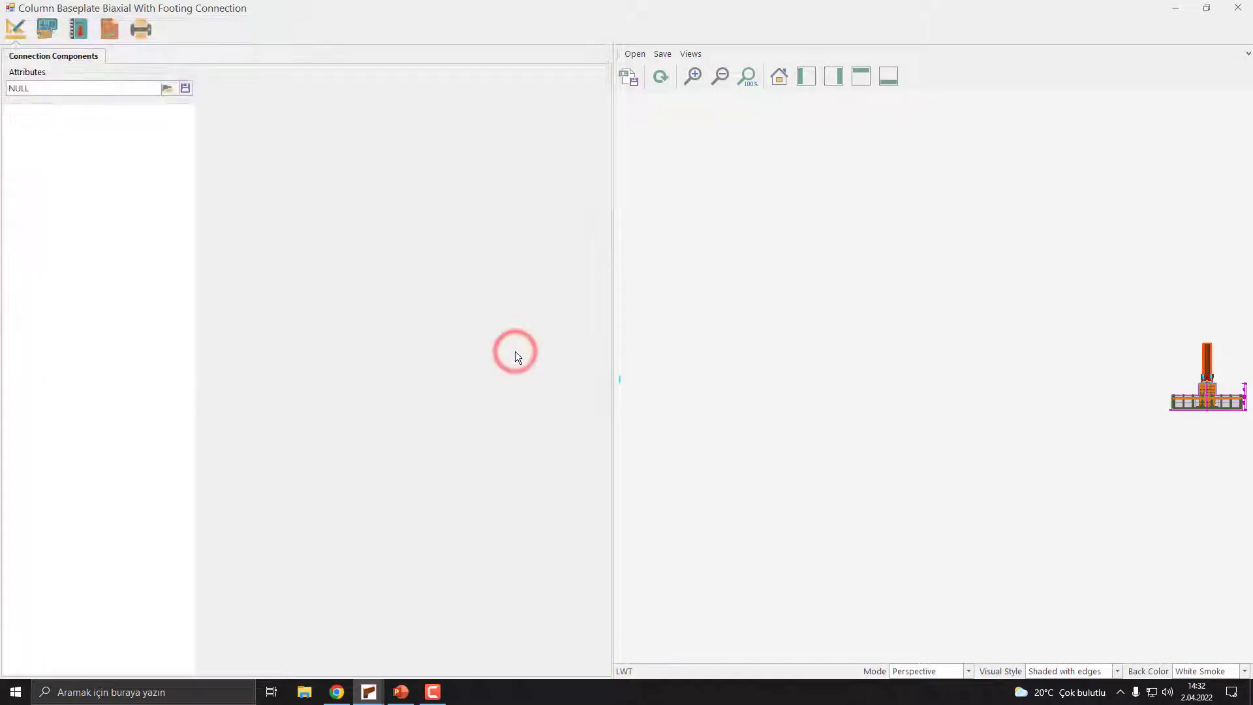
Review the node 34 connection's load cases and design check results, and close it with its changes saved.
left_click(102, 37)
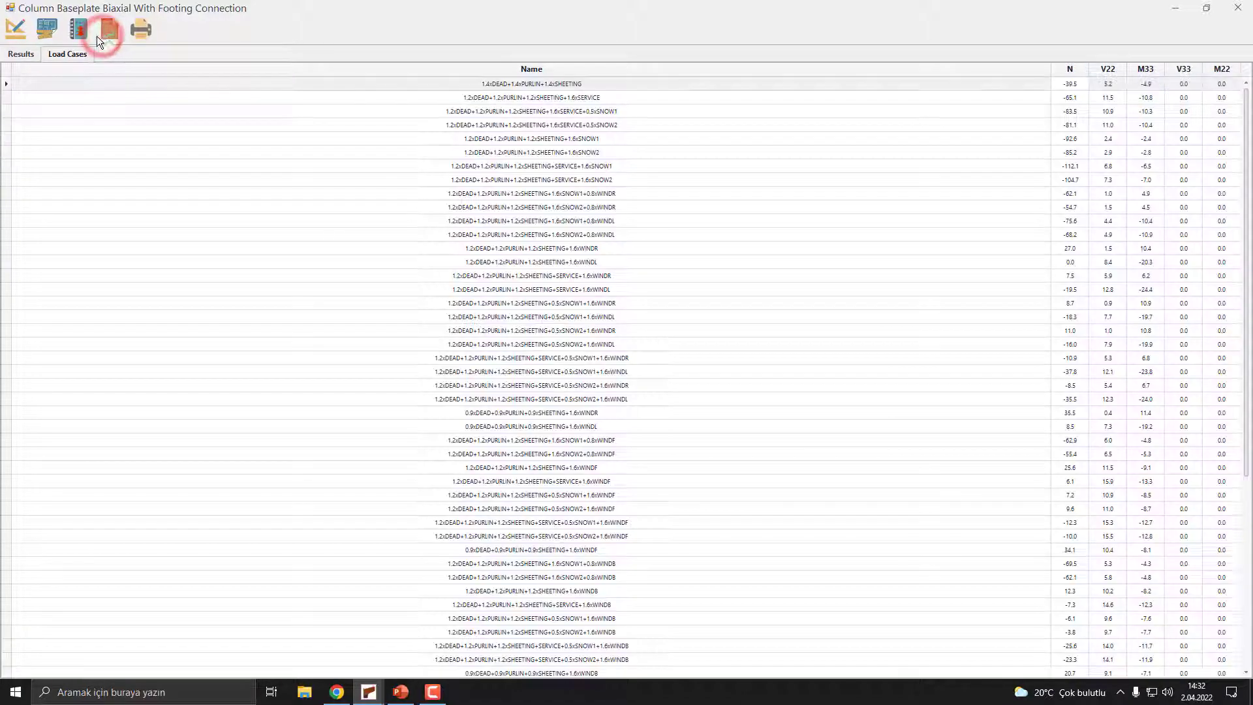
left_click(24, 54)
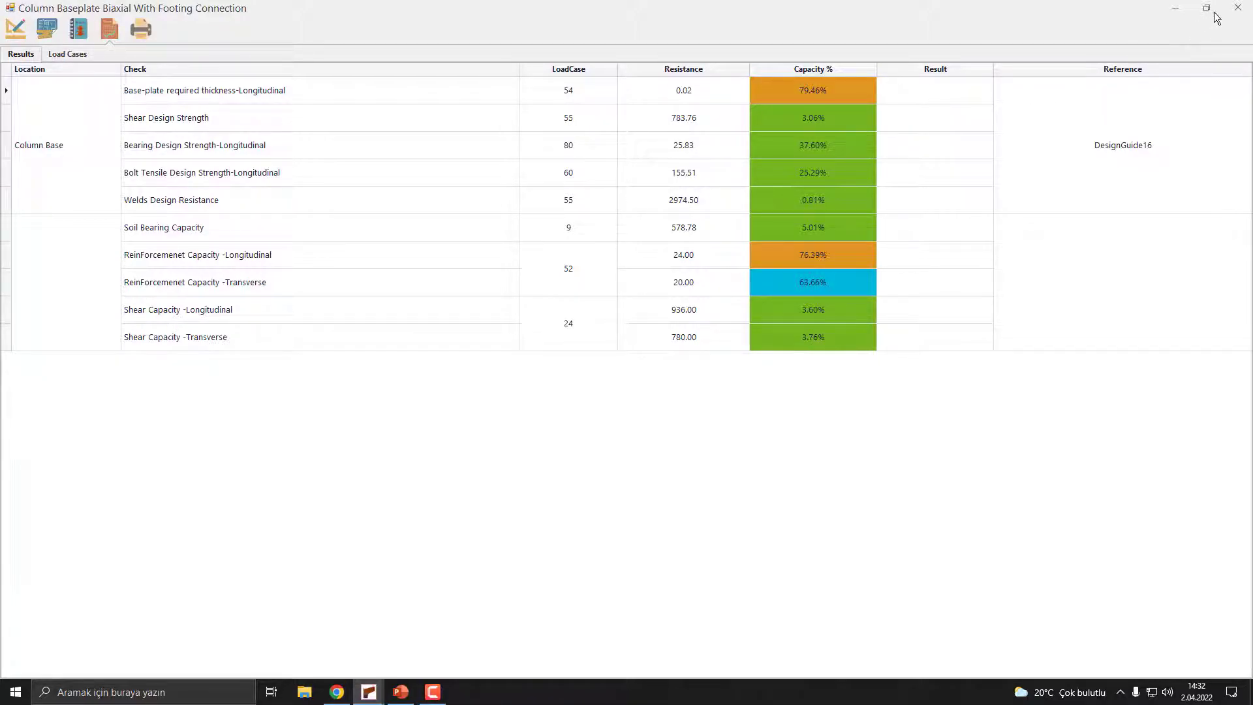
left_click(1238, 8)
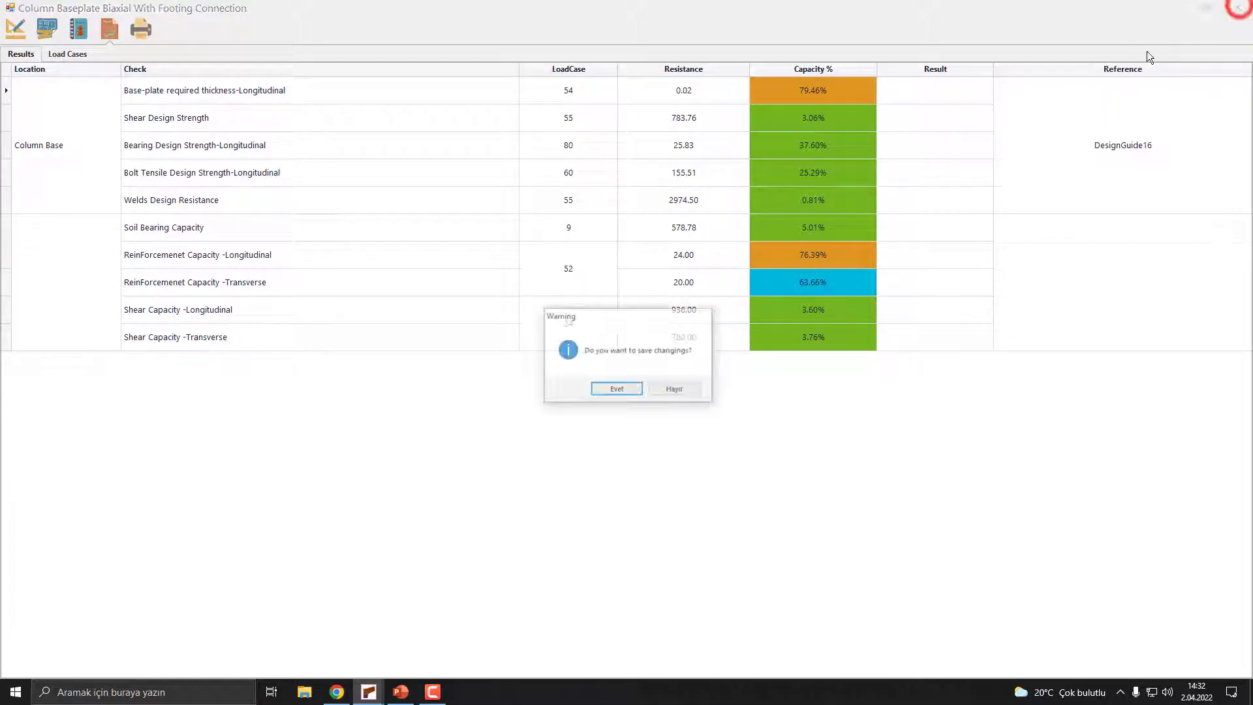
left_click(620, 391)
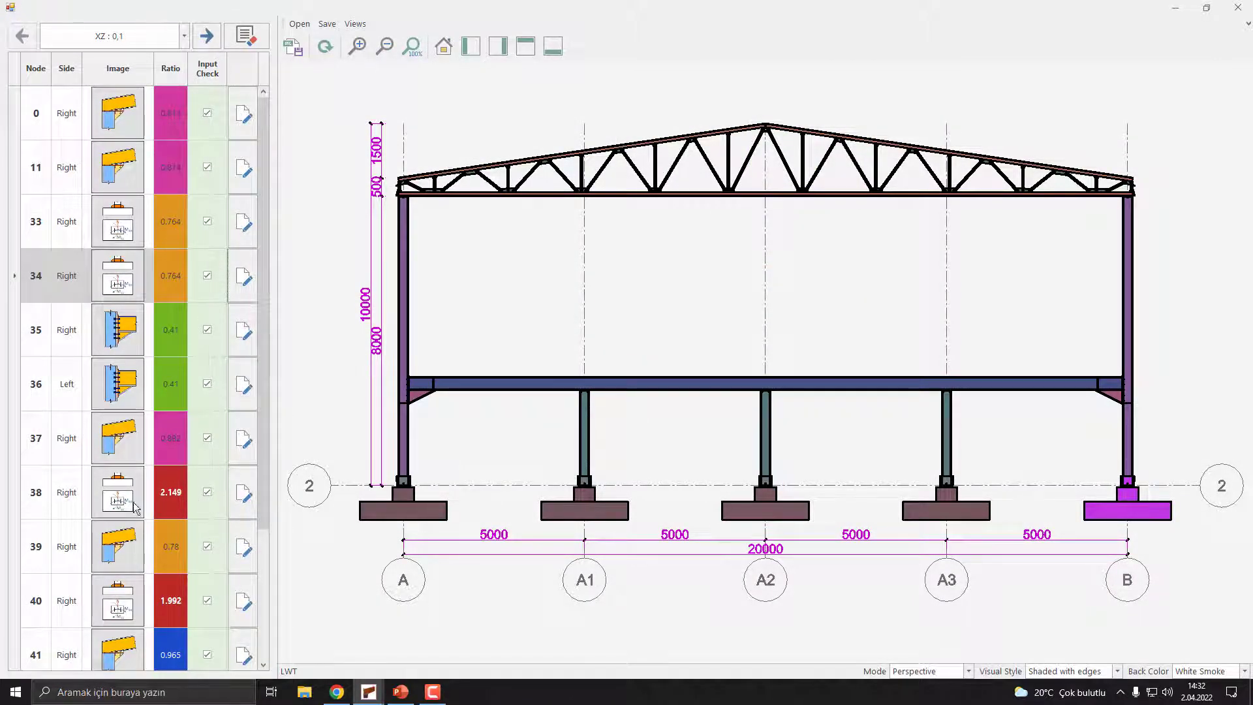
Open the column base connection at node 38 and load the xz-2-33R_ColumnBaseplateBiaxialWithFootingConnection.att3 attribute file into it.
left_click(566, 508)
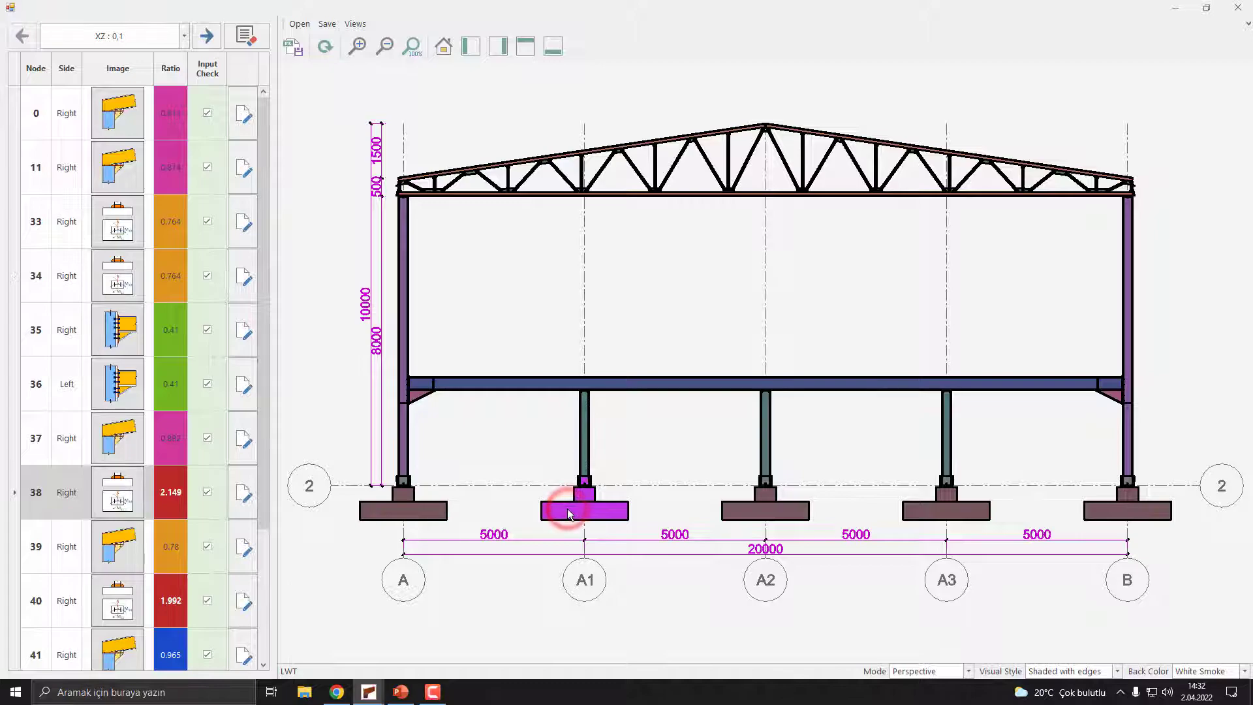
left_click(241, 495)
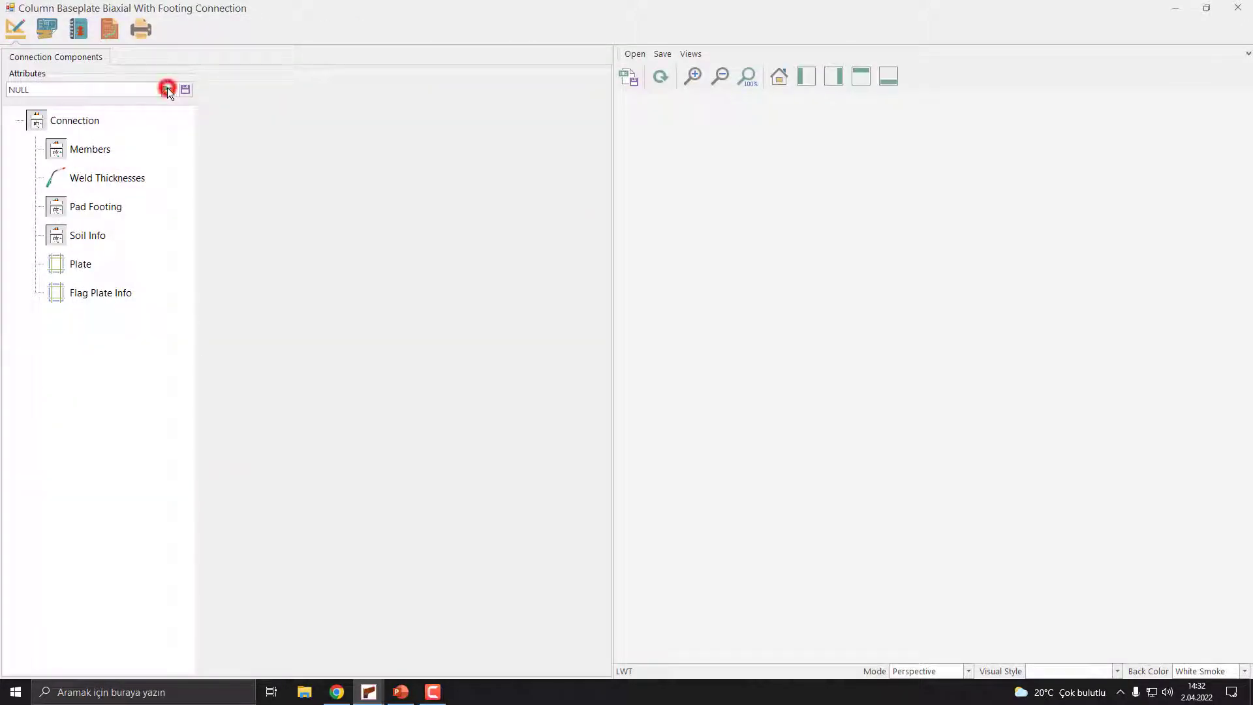
left_click(168, 89)
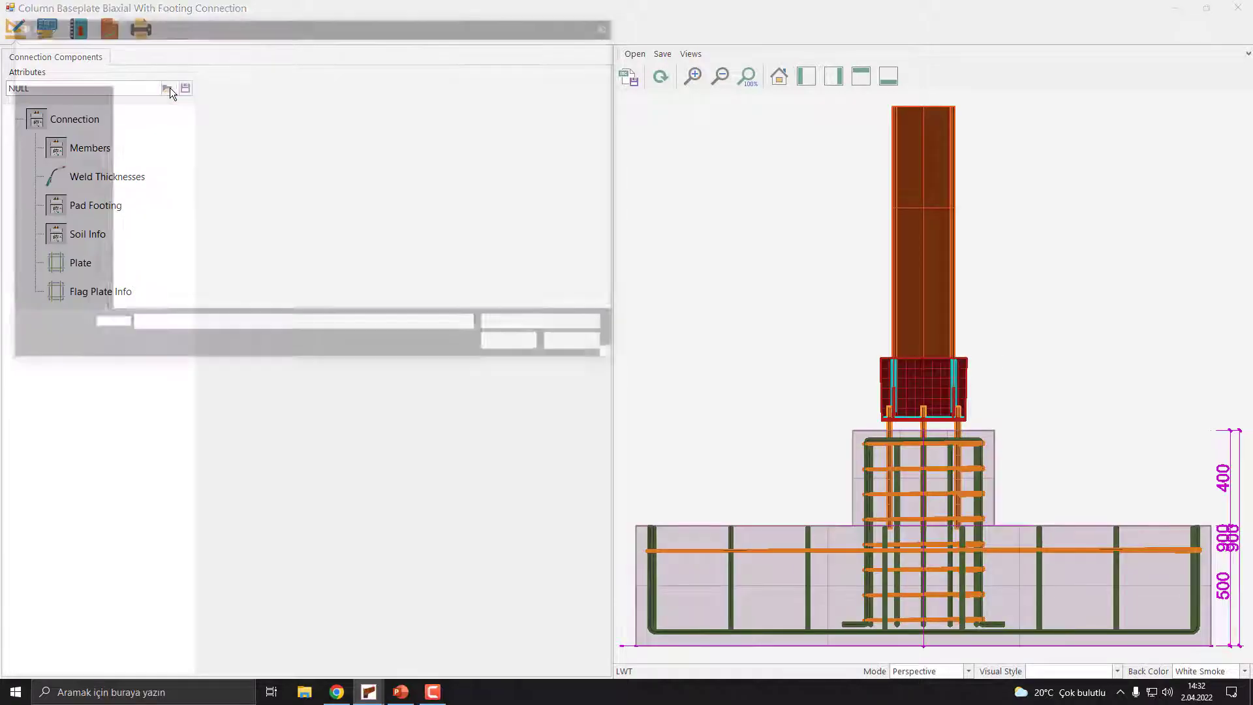
left_click(268, 111)
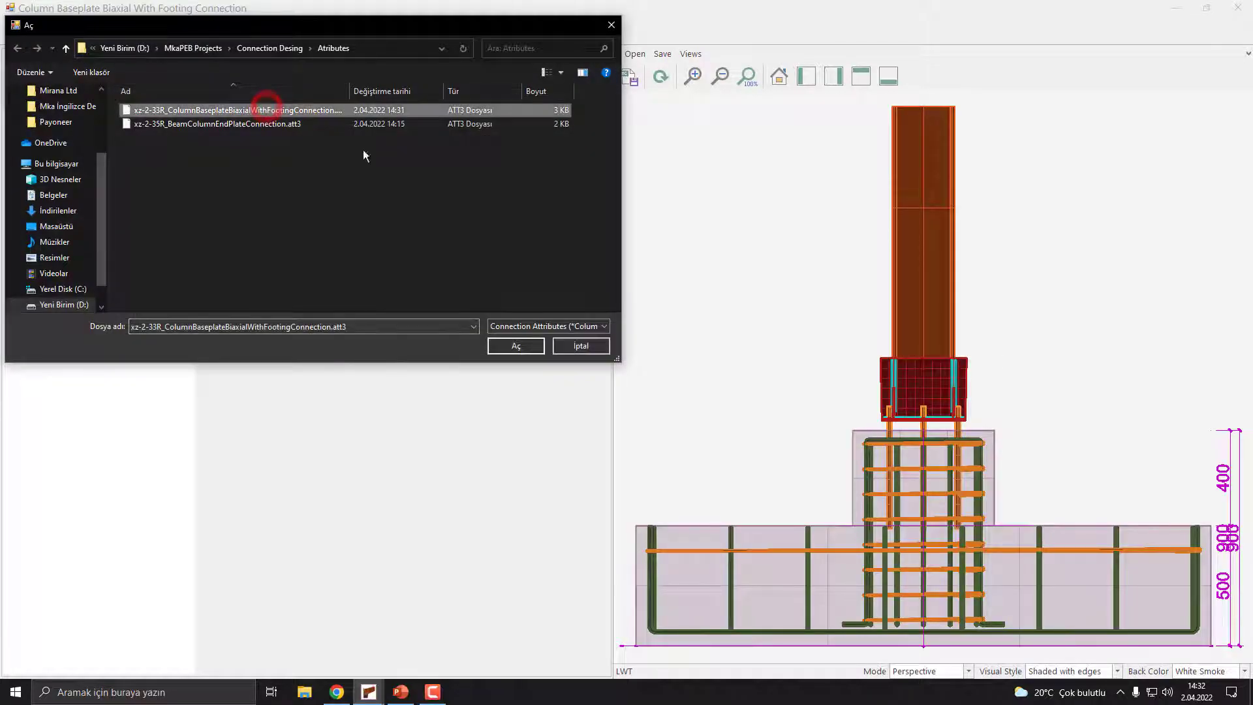
left_click(530, 347)
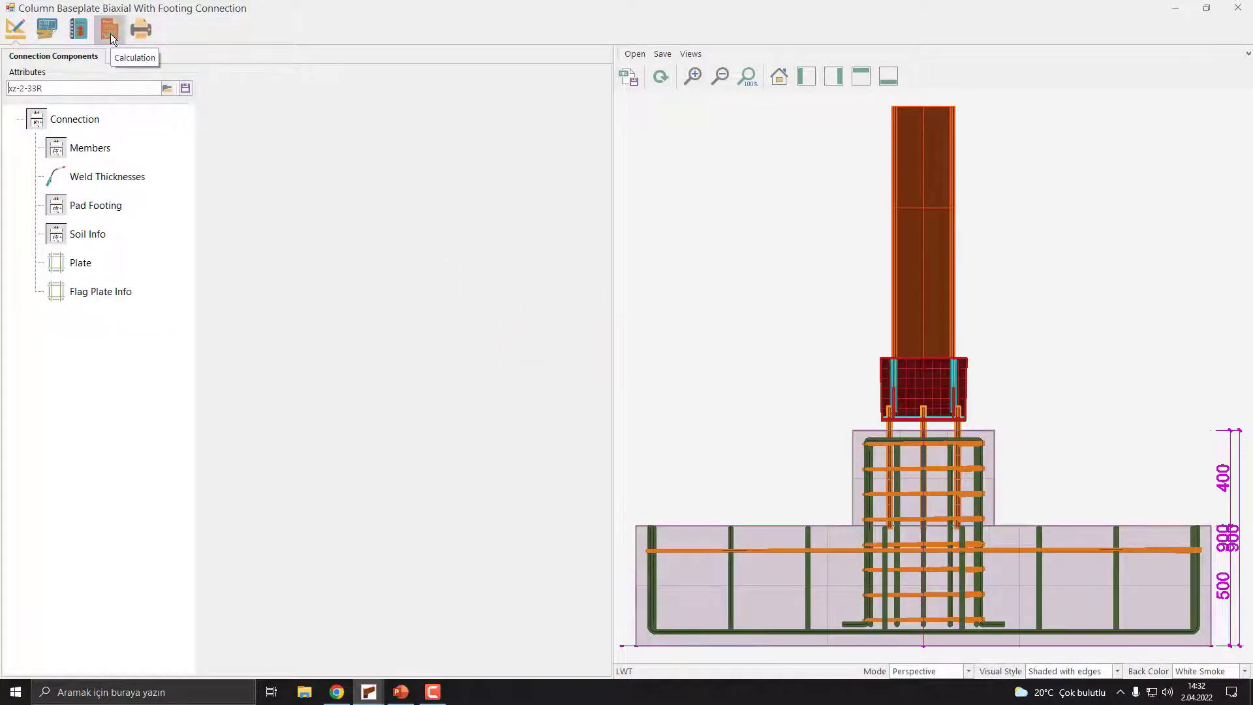
Calculate the node 38 connection, review its design check results, and close it with its changes saved.
left_click(110, 31)
left_click(23, 56)
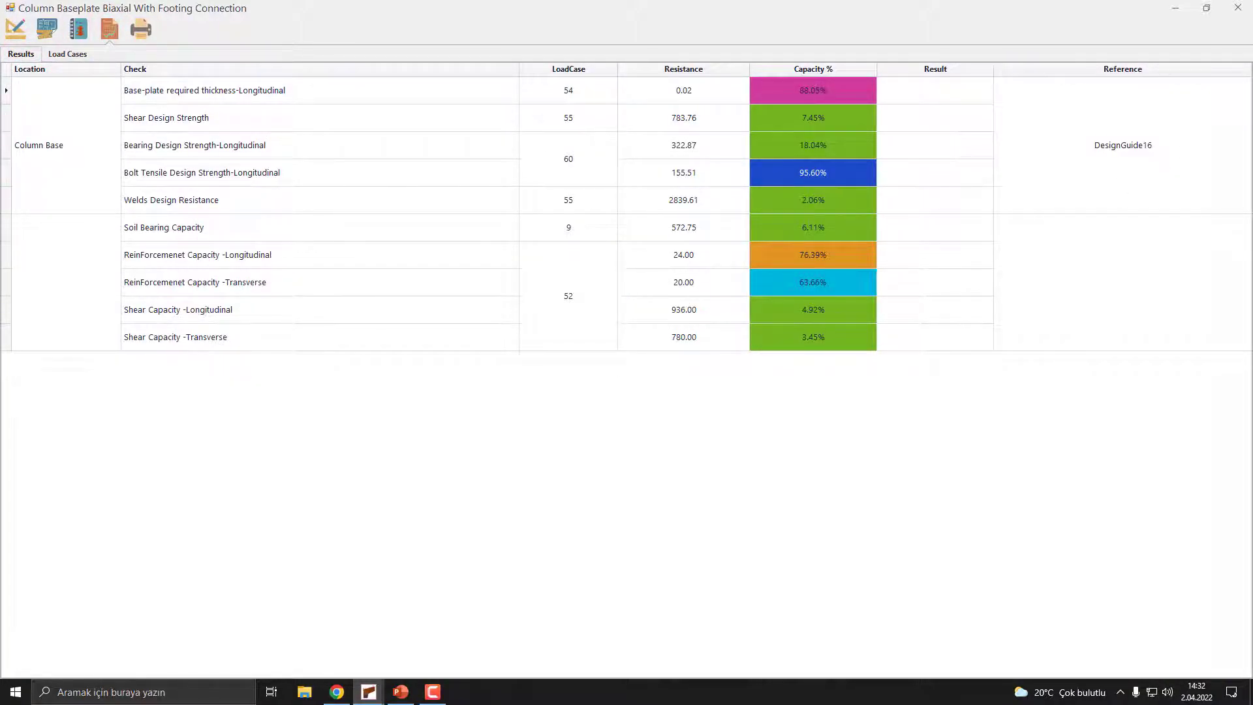
left_click(1236, 10)
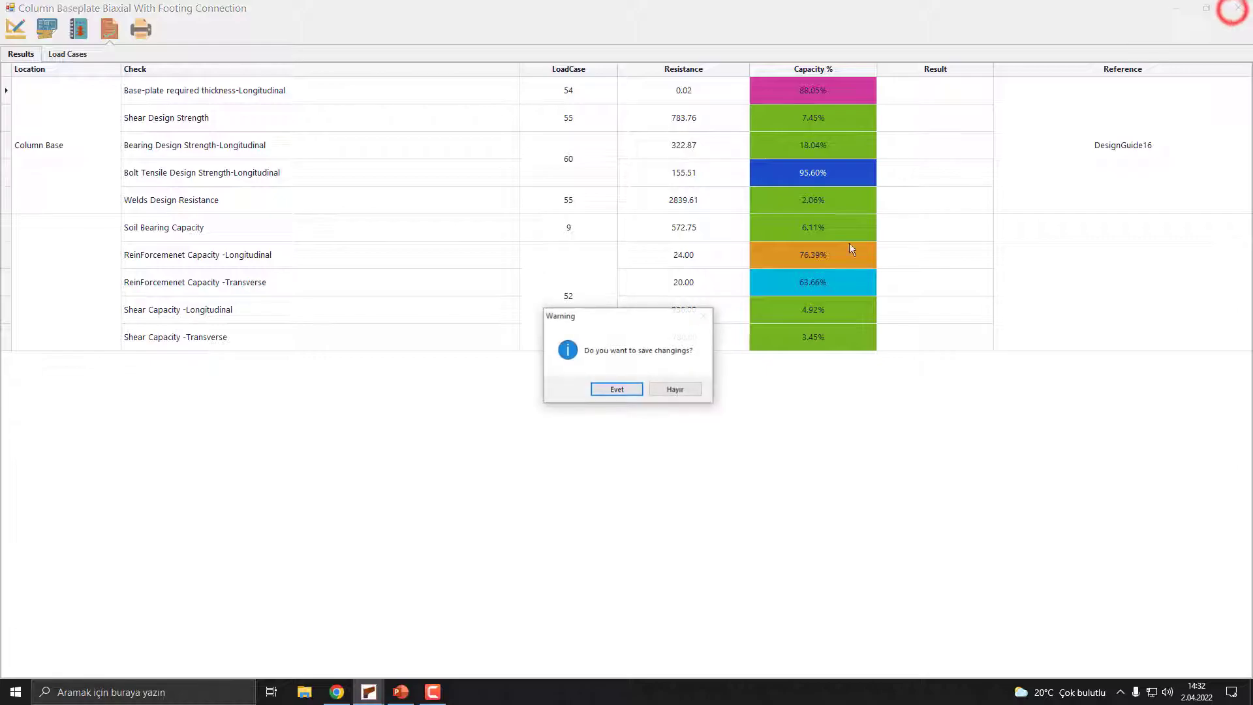
left_click(617, 387)
Open the column base connection at node 40 and load the saved xz-2-33R attribute file into it.
scroll(163, 404, "down", 1)
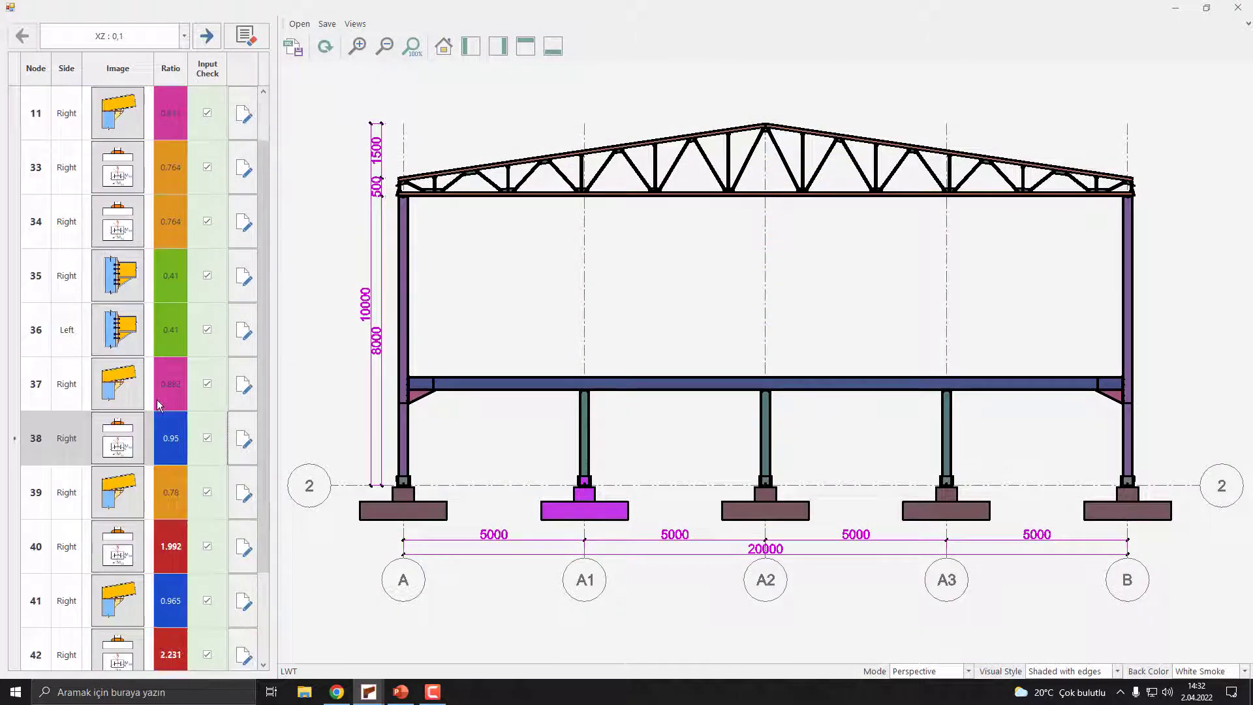
left_click(242, 495)
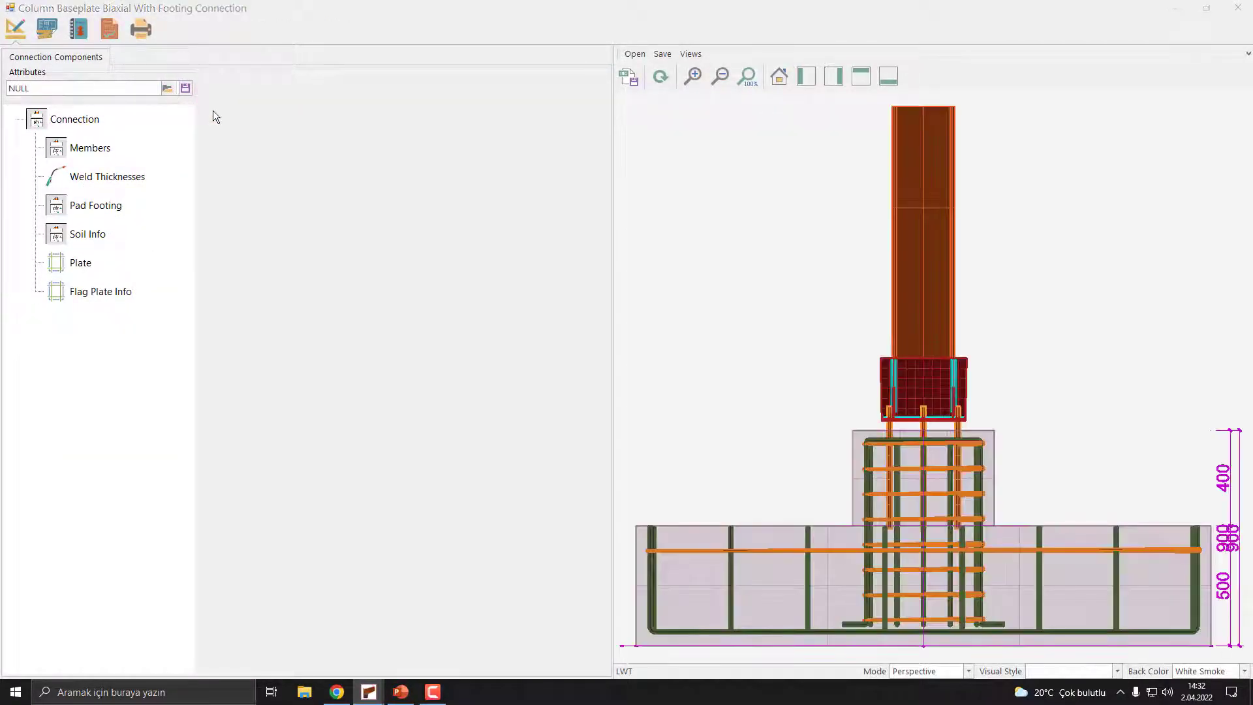
left_click(172, 92)
left_click(186, 110)
left_click(515, 346)
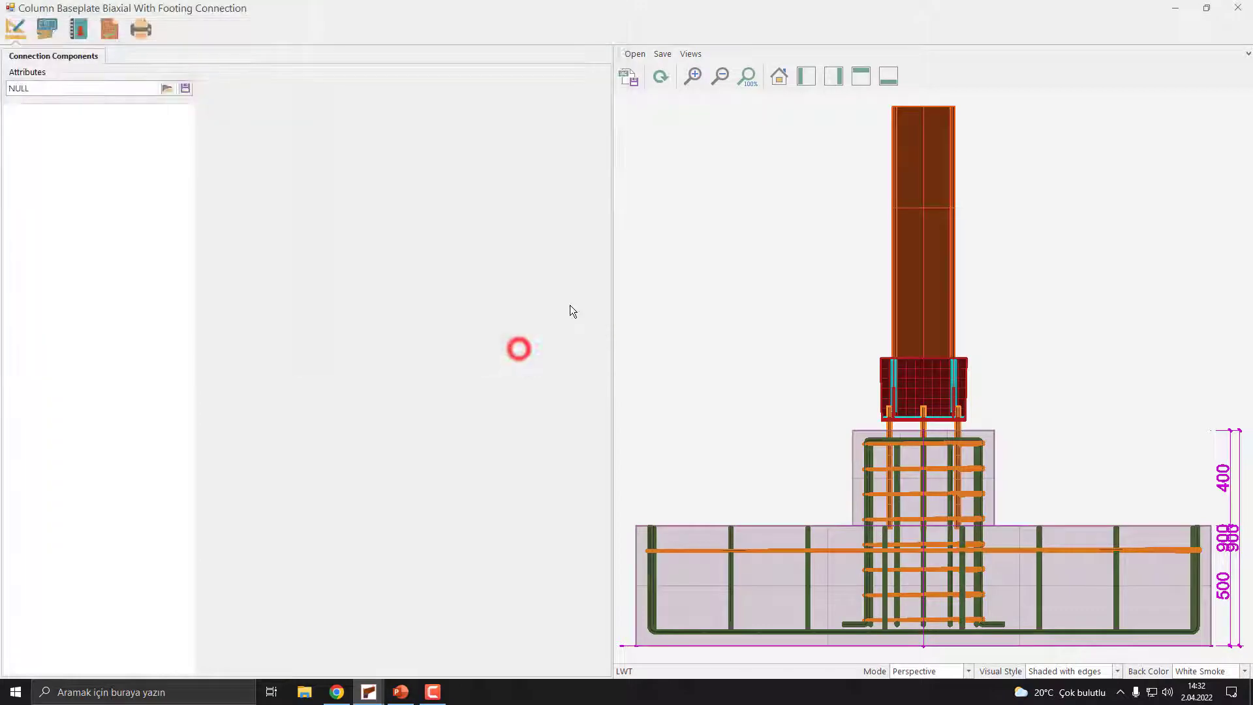
Calculate the node 40 connection, review its design check results, and close it with its changes saved.
left_click(113, 33)
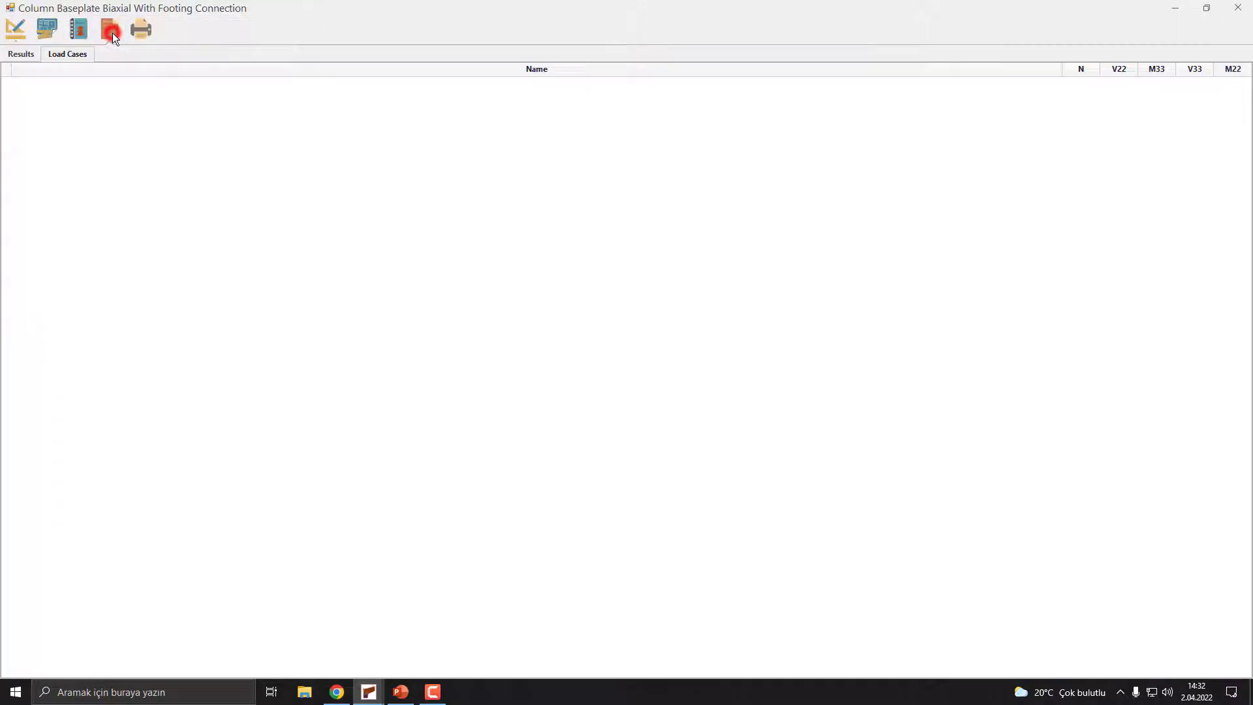
left_click(19, 53)
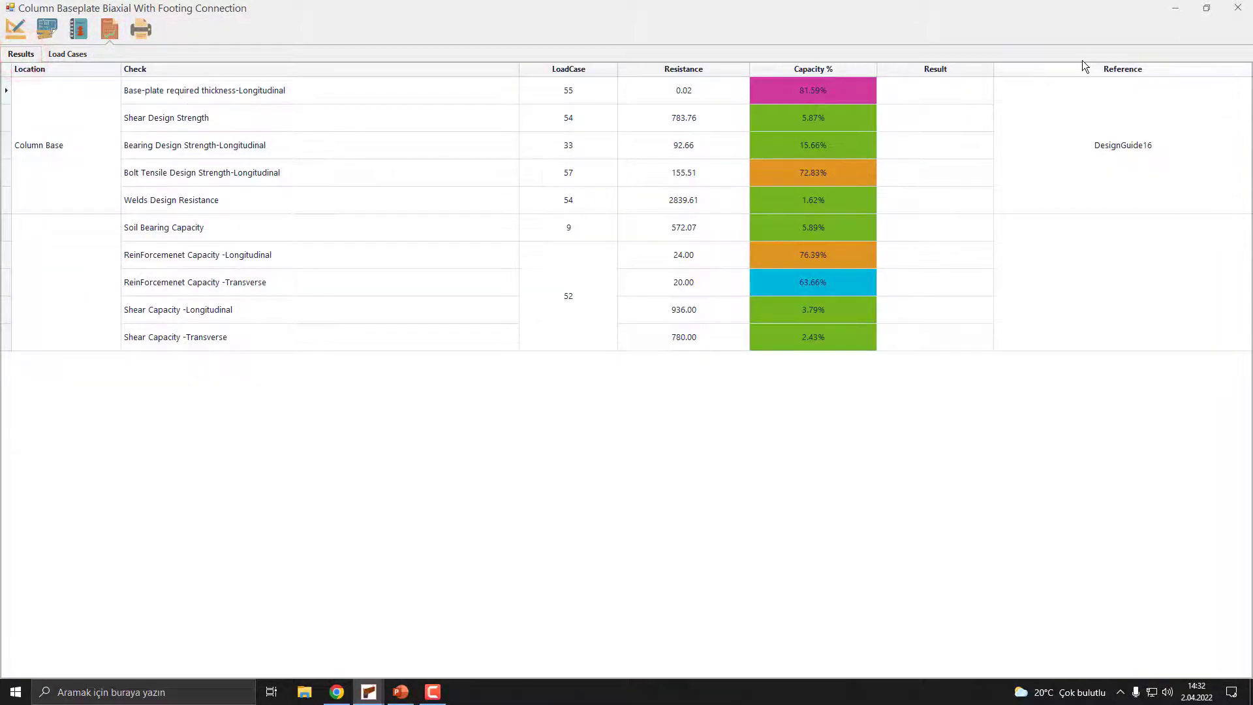
left_click(1236, 9)
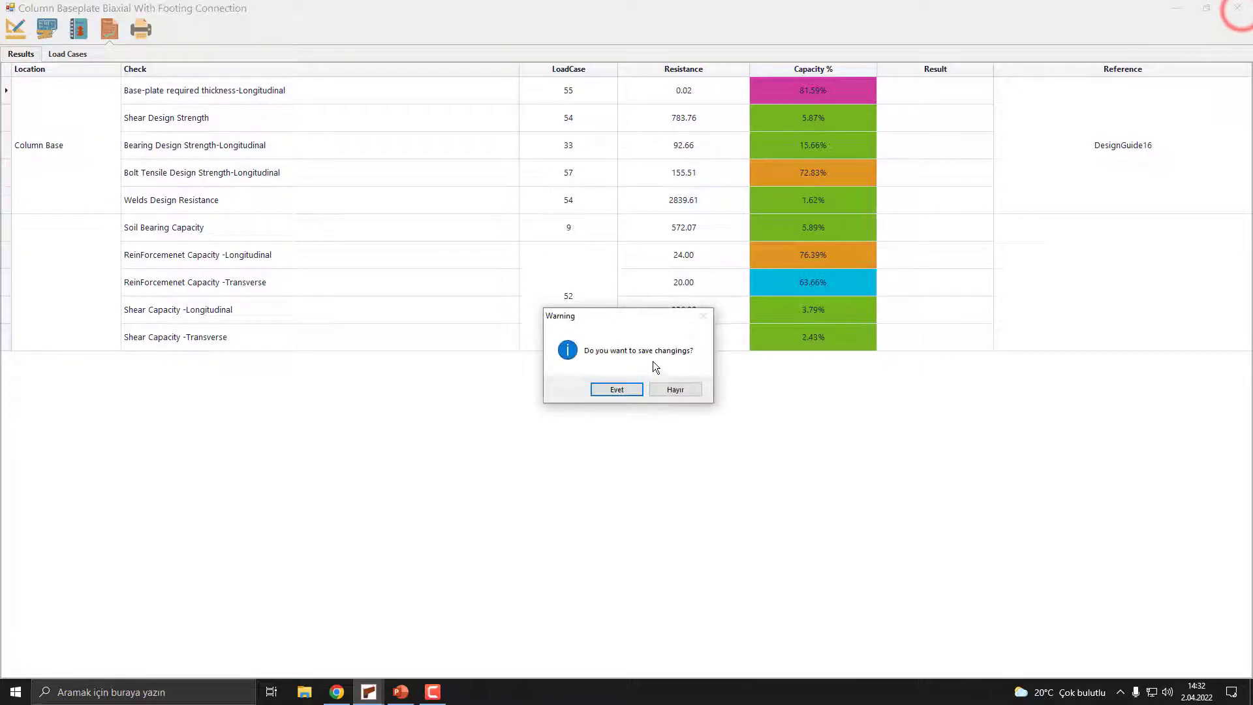
left_click(607, 389)
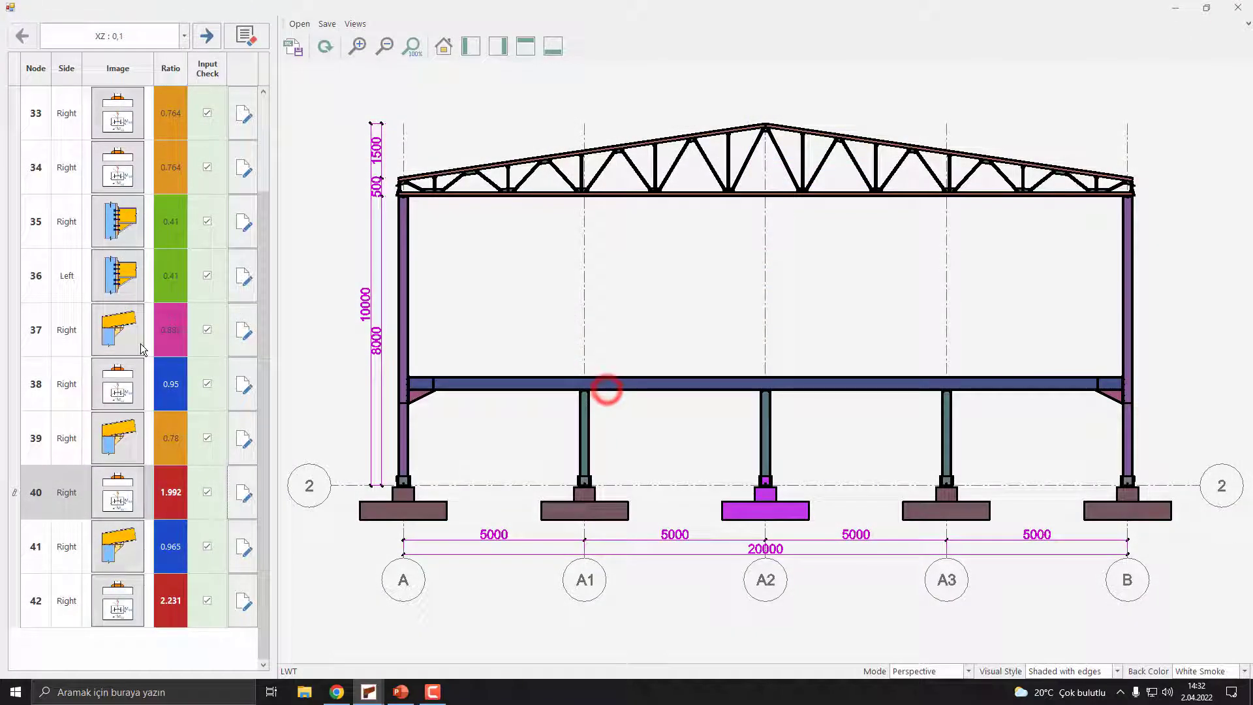
Open the column base connection at node 42, check its load cases, and load the xz-2-33R_ColumnBaseplateBiaxialWithFootingConnection.att3 attribute file.
left_click(241, 598)
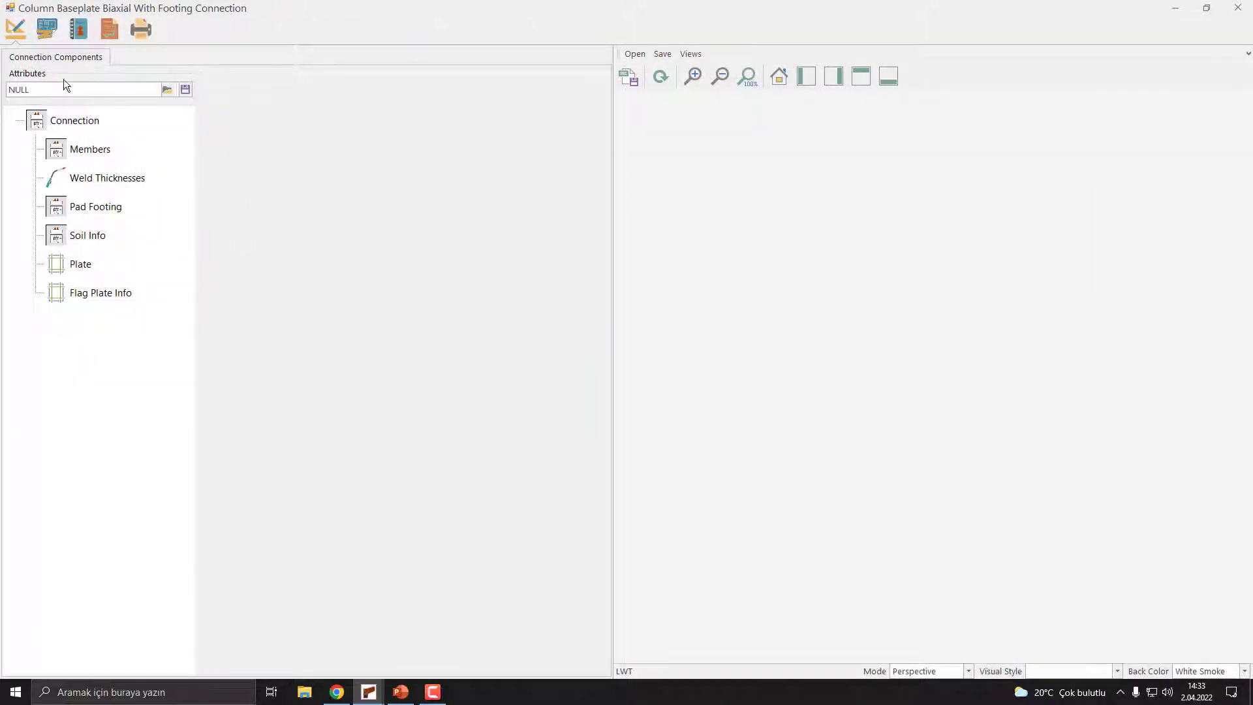
left_click(115, 33)
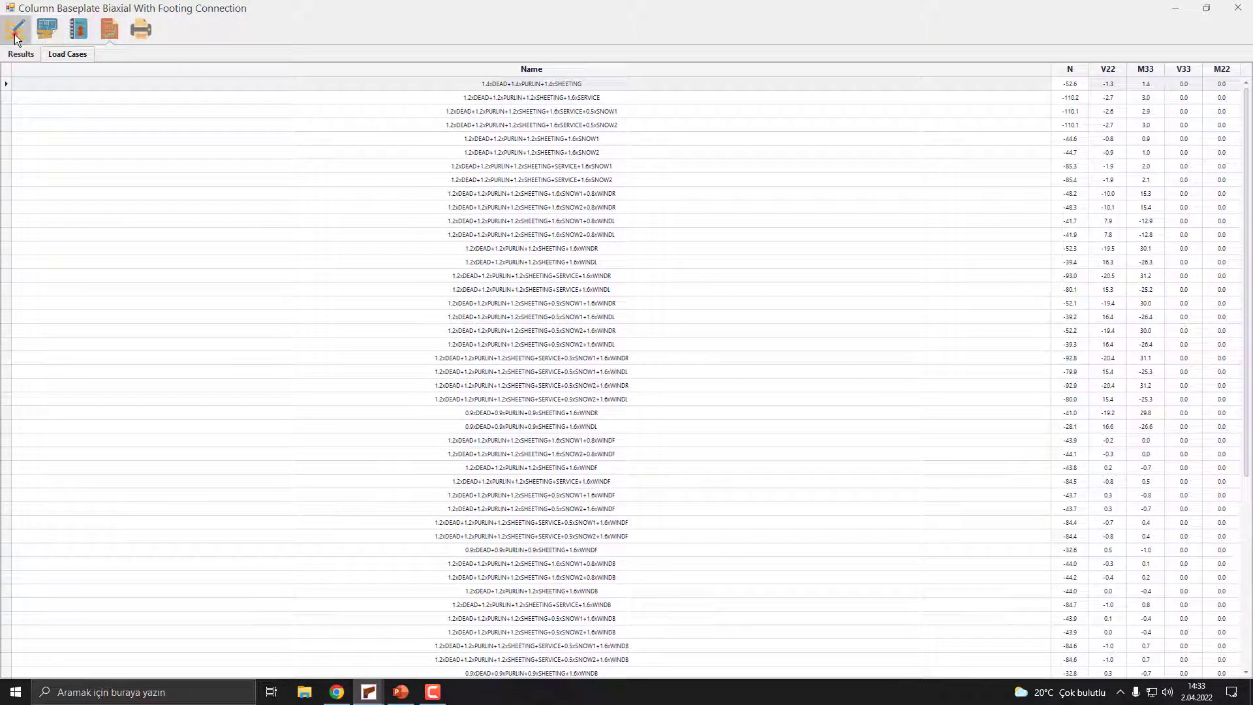
left_click(15, 34)
left_click(164, 87)
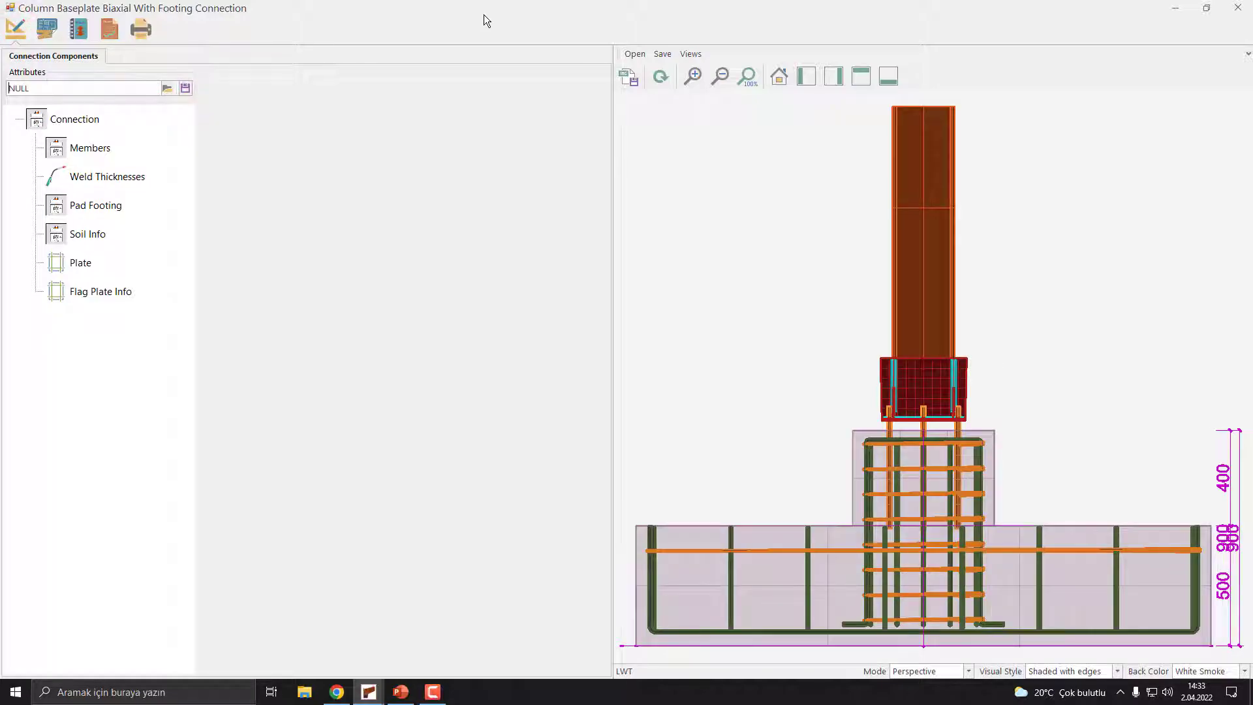
left_click(167, 88)
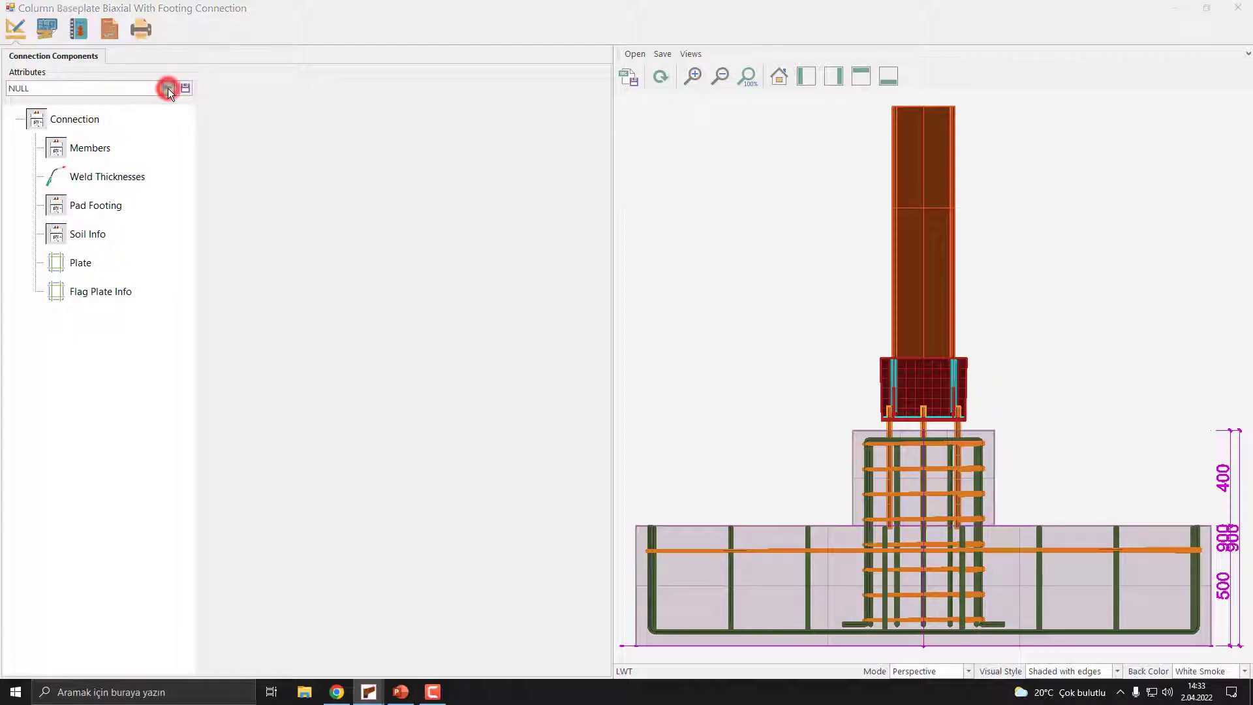
left_click(294, 111)
left_click(516, 346)
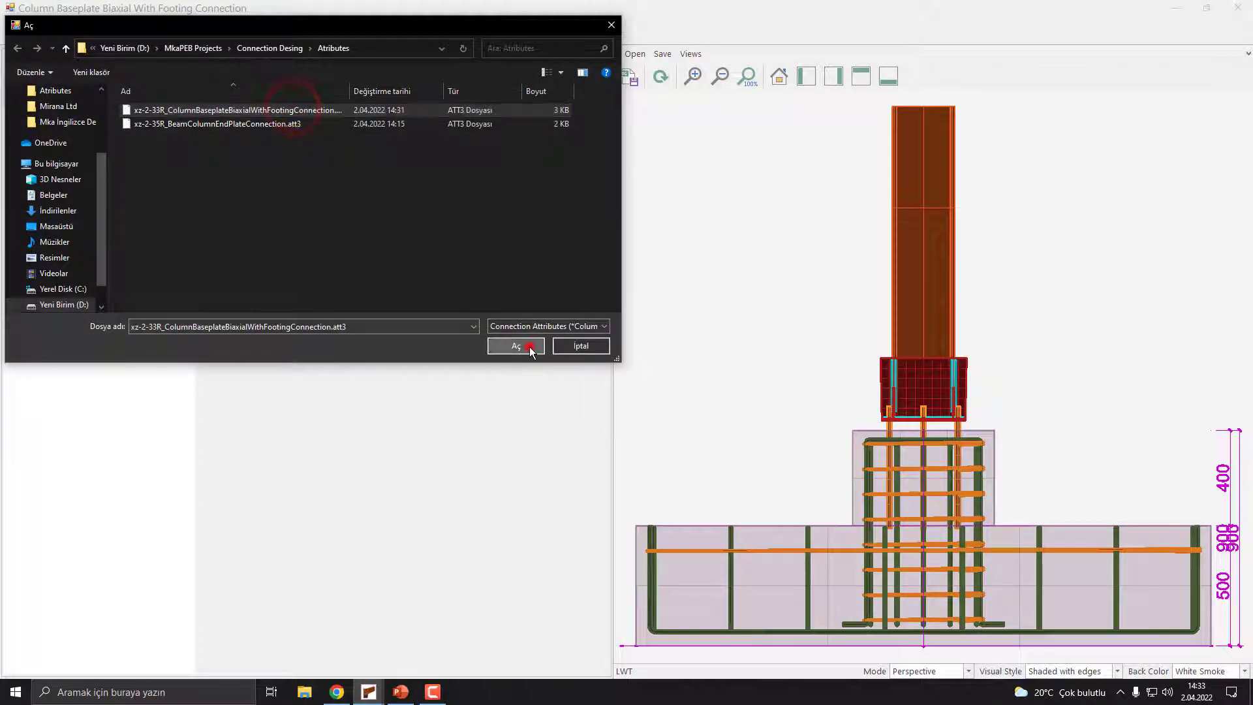
Calculate the node 42 connection, review its design check results, and close it with its changes saved.
left_click(108, 30)
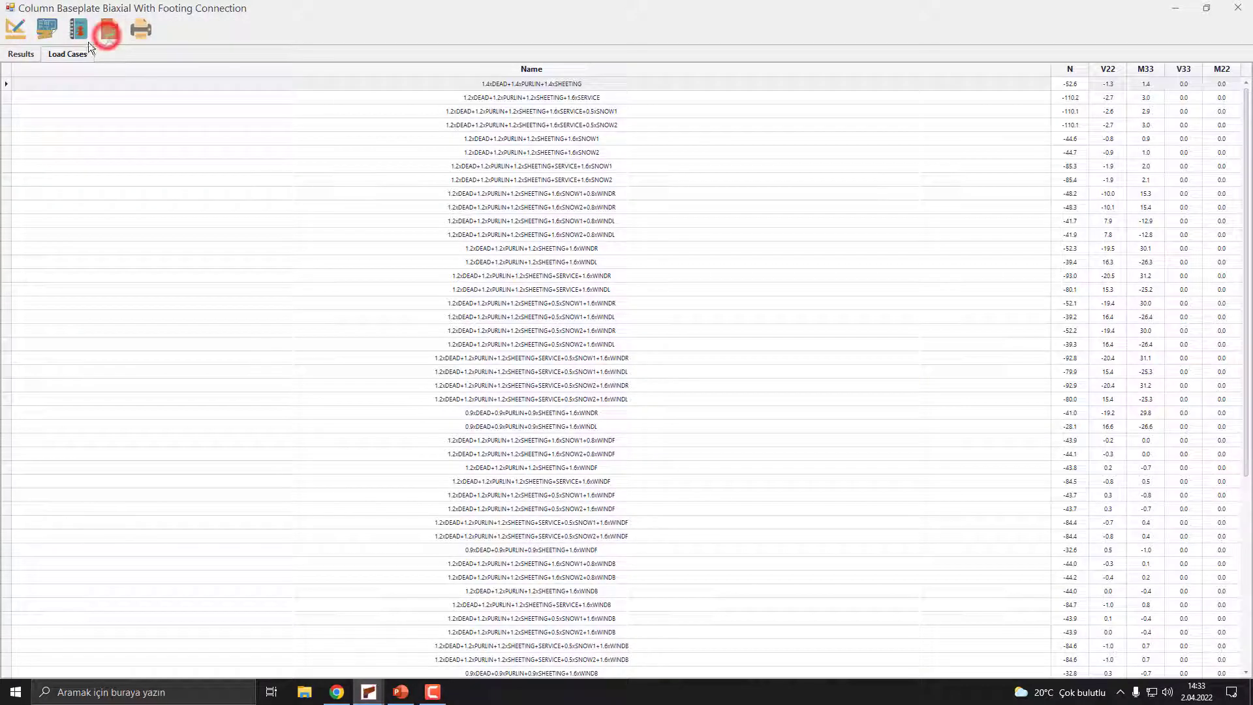
left_click(21, 54)
left_click(1238, 8)
left_click(627, 389)
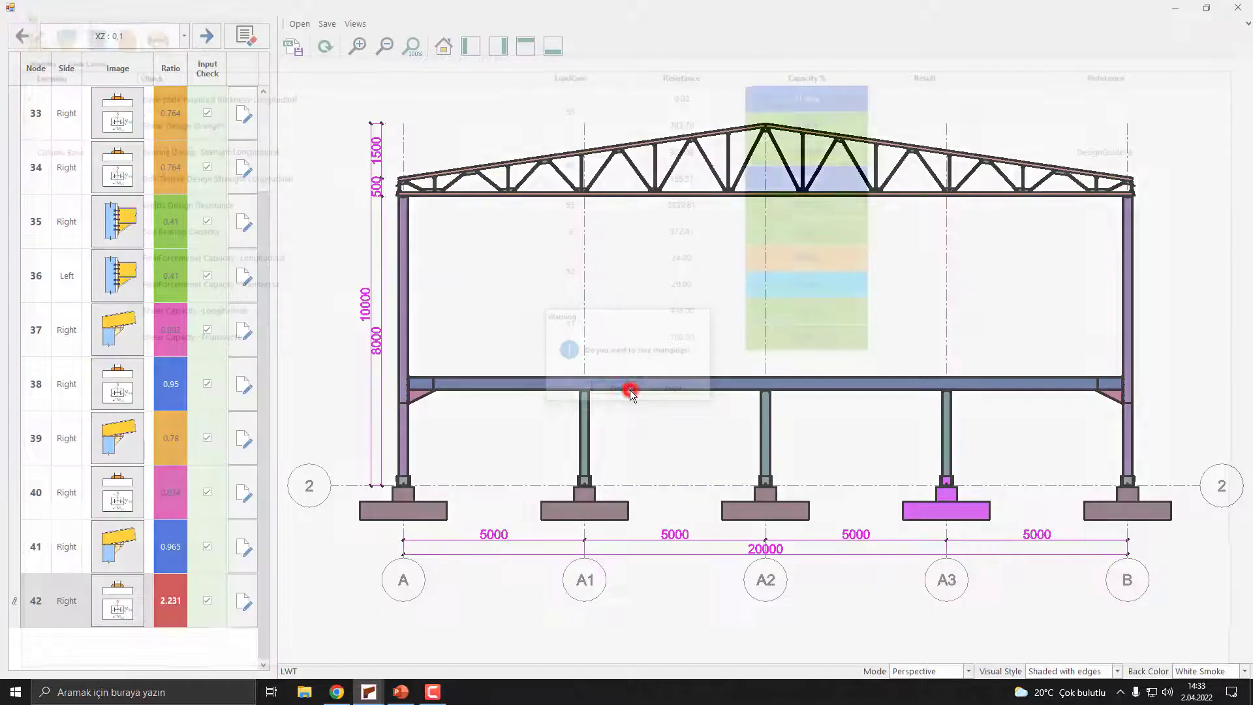
Check the connection ratios of the XZ : 0,1 frame and switch to the XZ : 2,3 frame.
left_click_drag(266, 484, 281, 410)
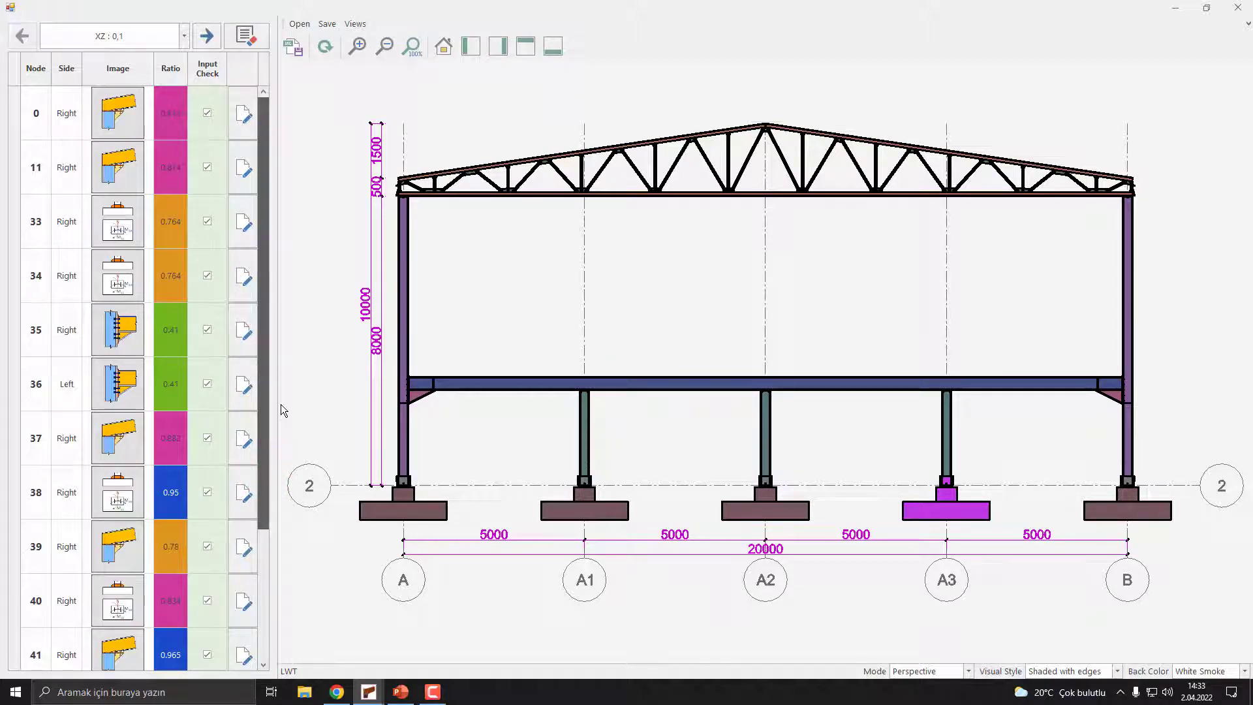
left_click_drag(264, 456, 280, 364)
left_click(183, 36)
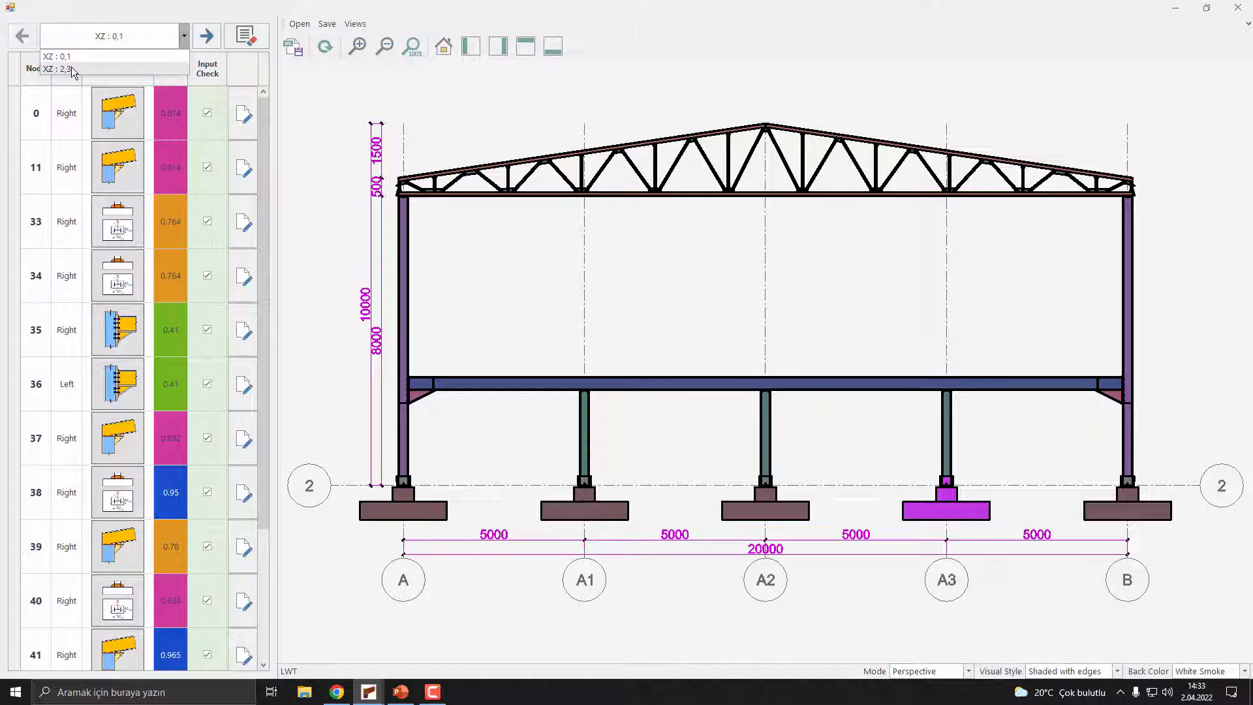
left_click(72, 69)
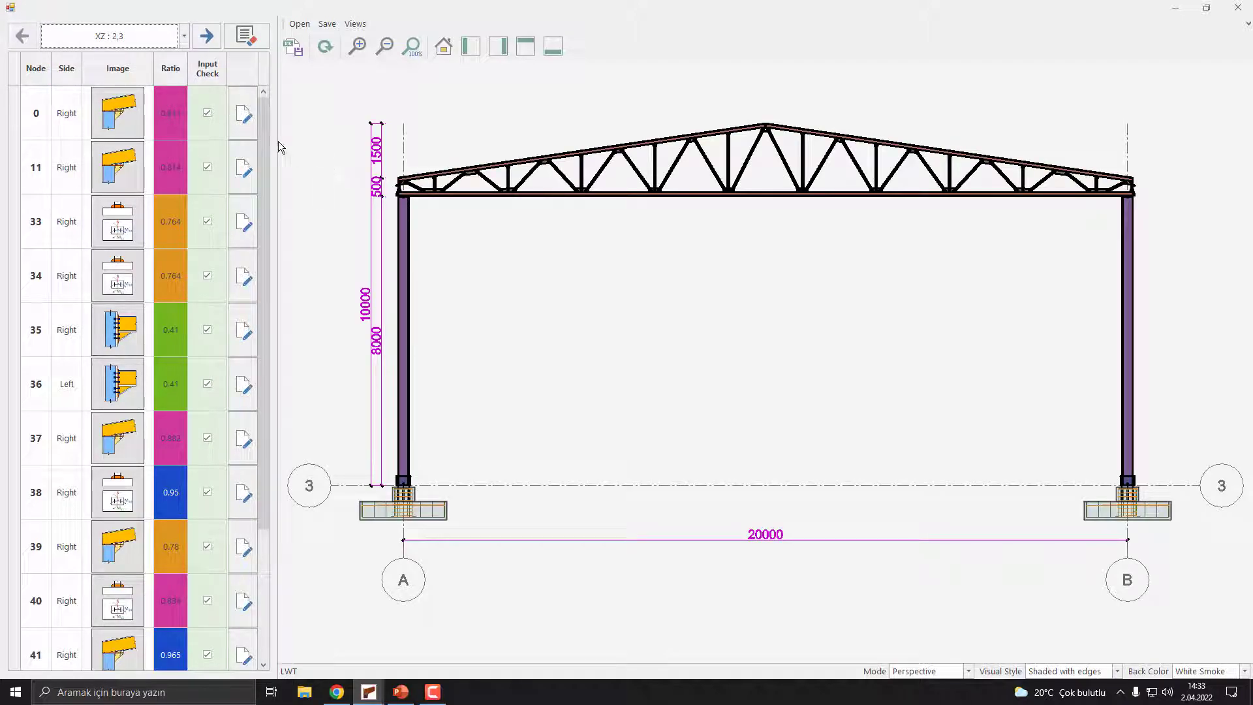
left_click(266, 125)
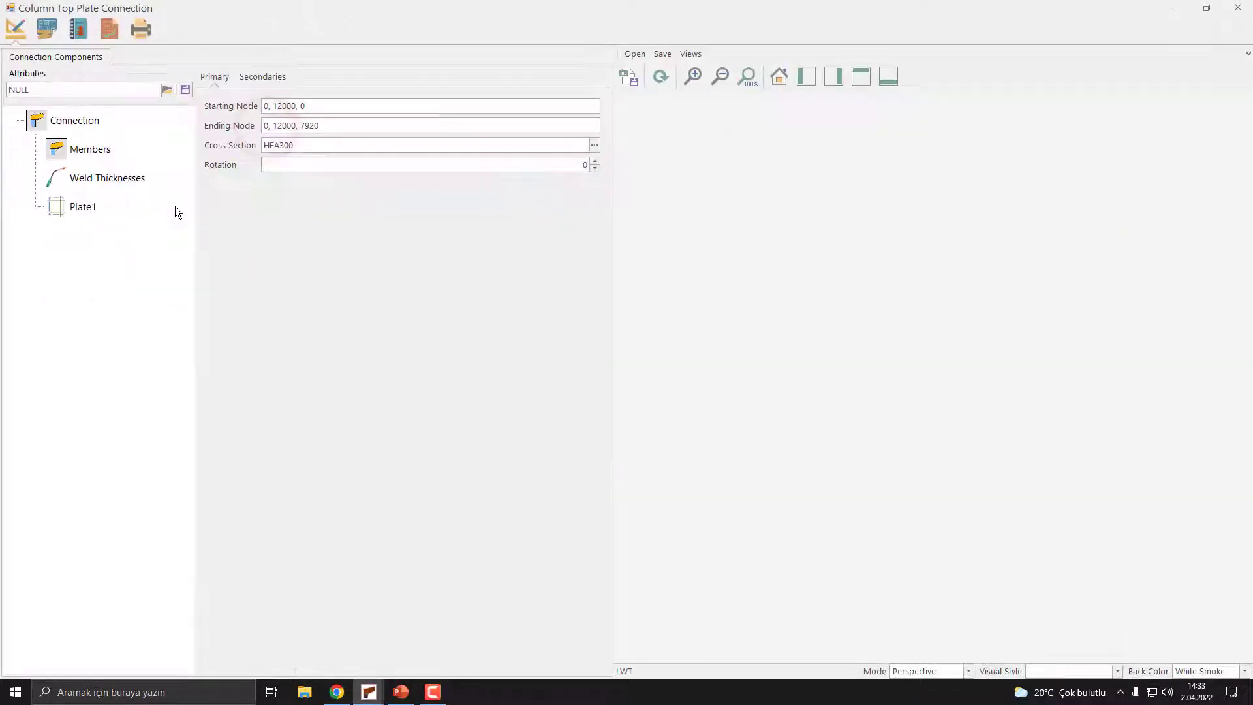
left_click(1238, 7)
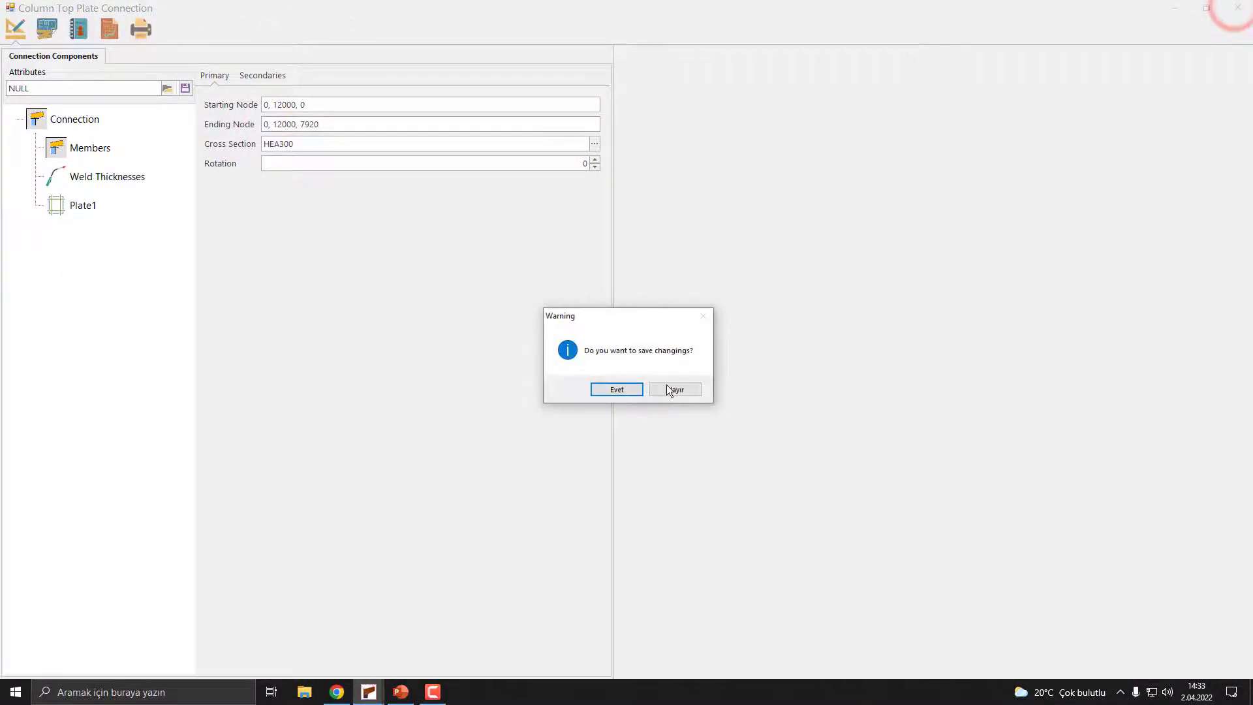
left_click(684, 389)
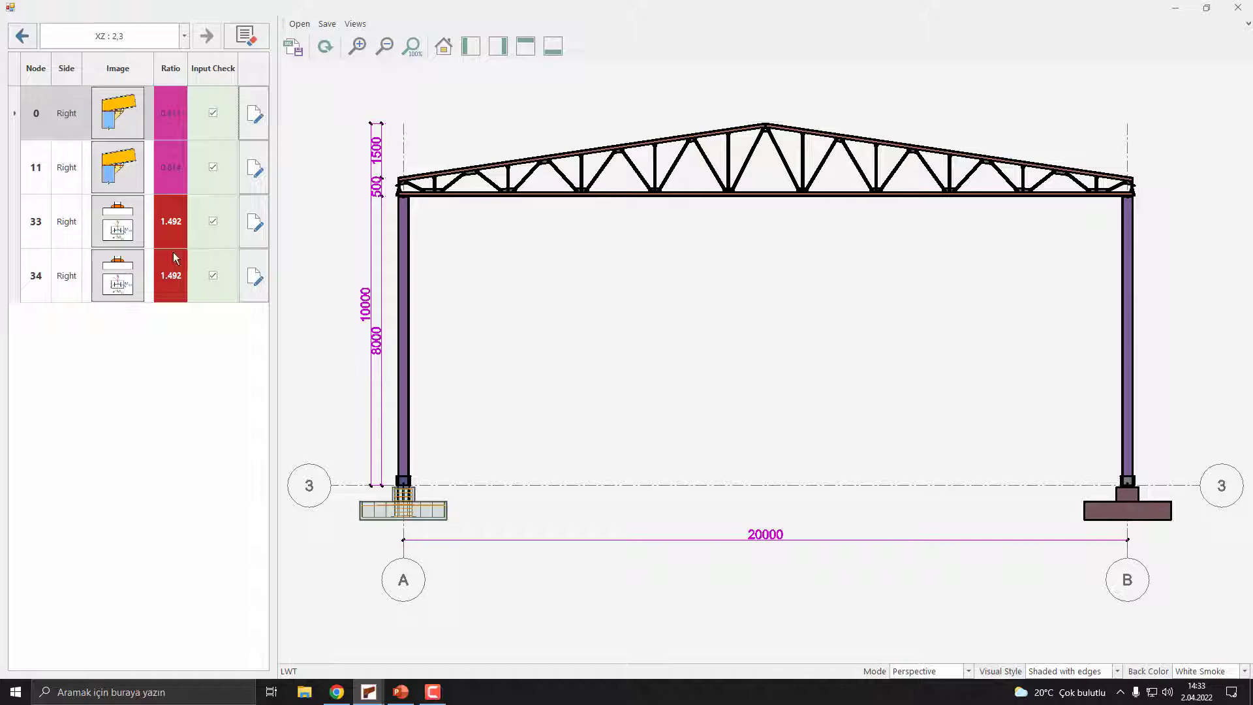
Load the saved xz-2-33R attribute file into the XZ : 2,3 frame's node 33 column base connection and close it with changes saved.
left_click(253, 229)
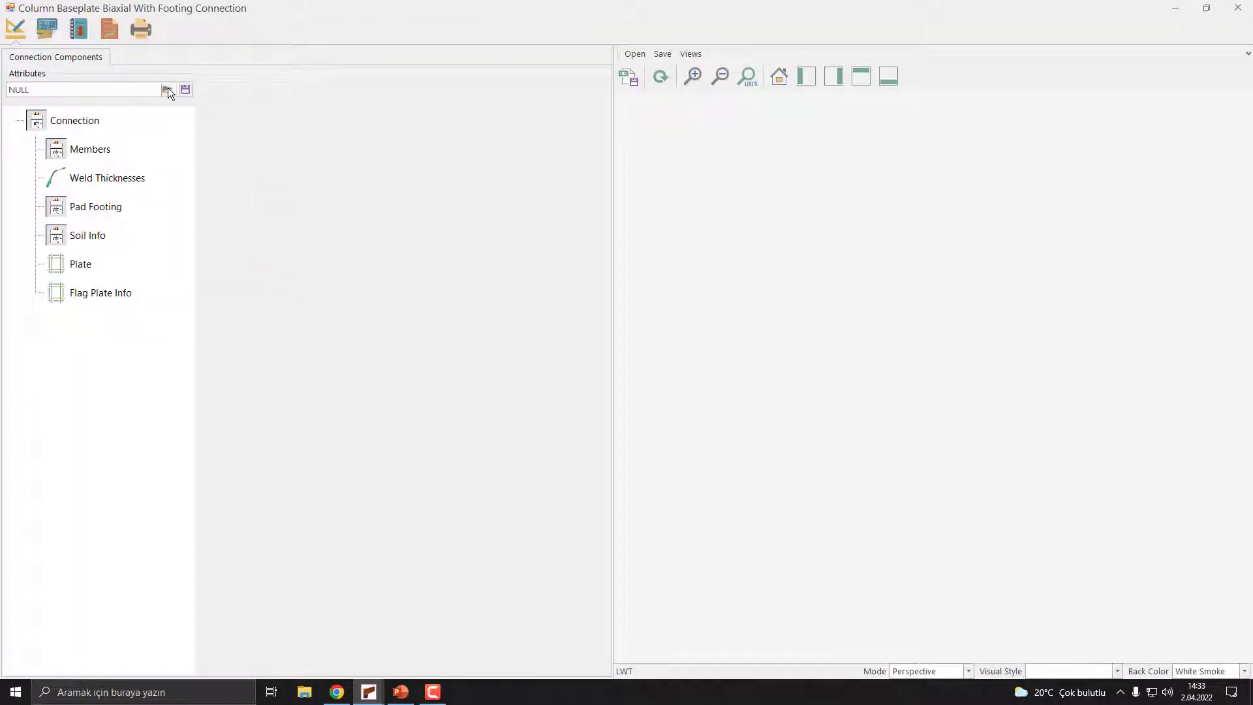
left_click(167, 90)
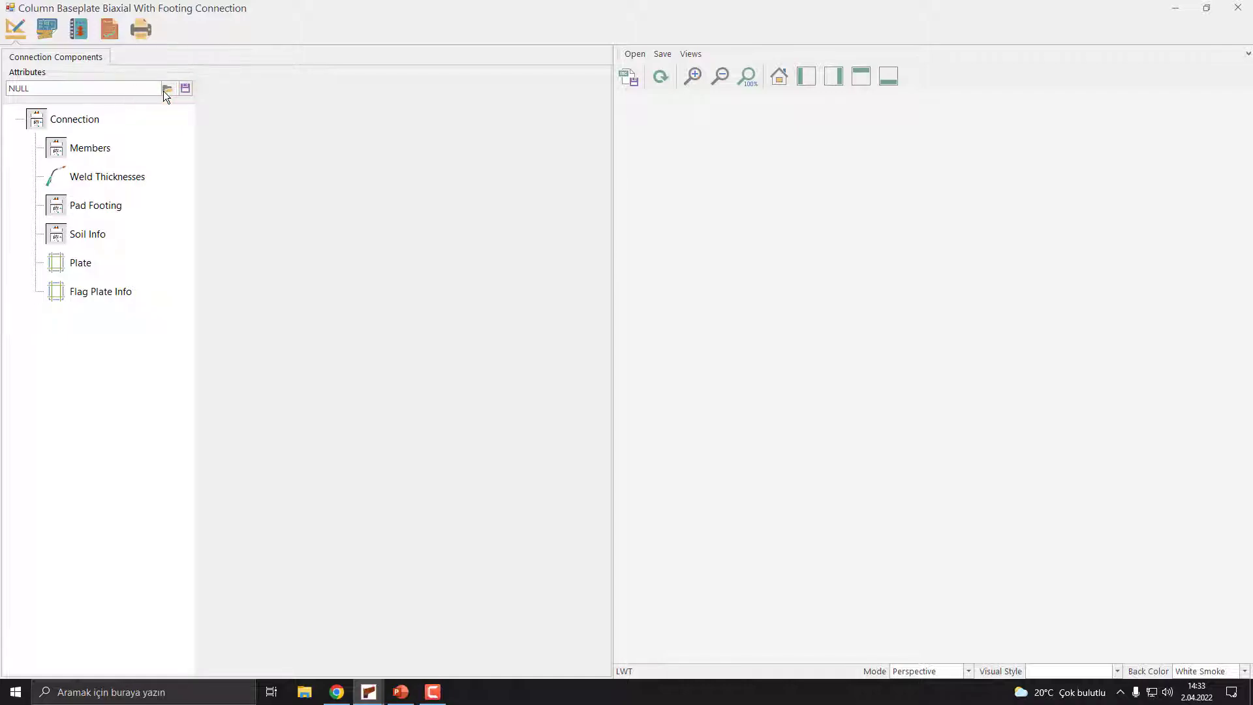
left_click(191, 111)
left_click(526, 346)
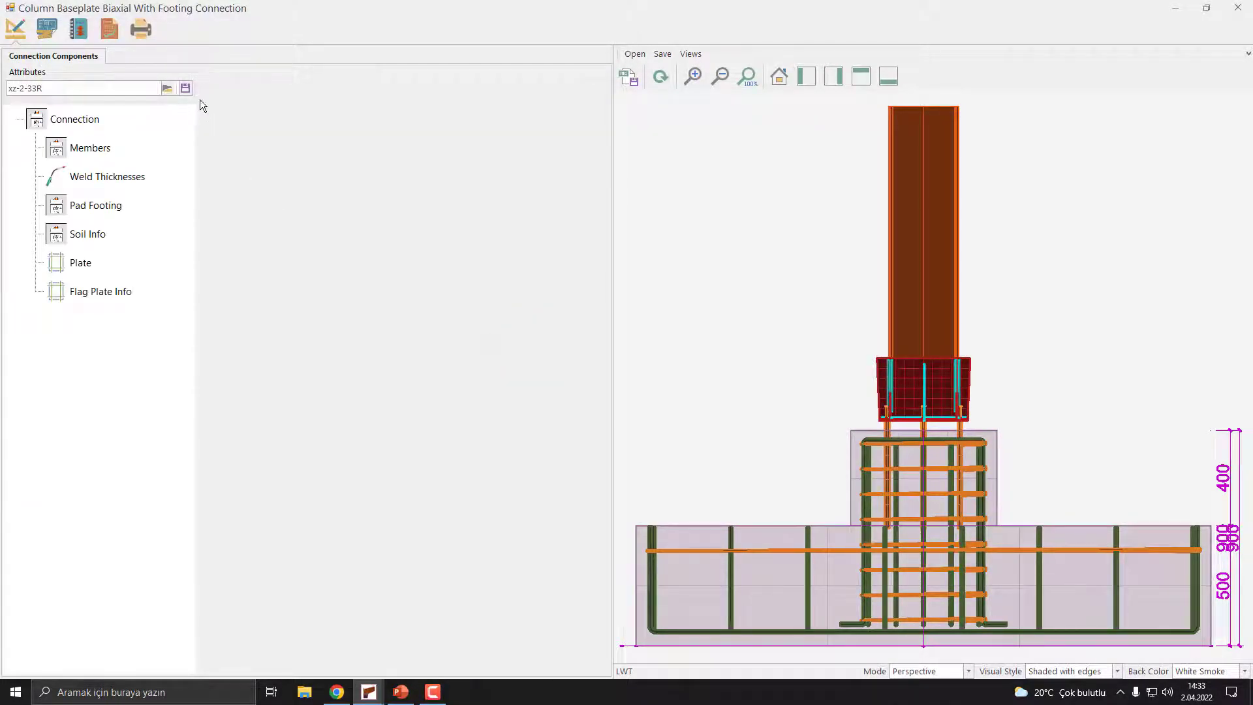
left_click(1239, 8)
left_click(599, 387)
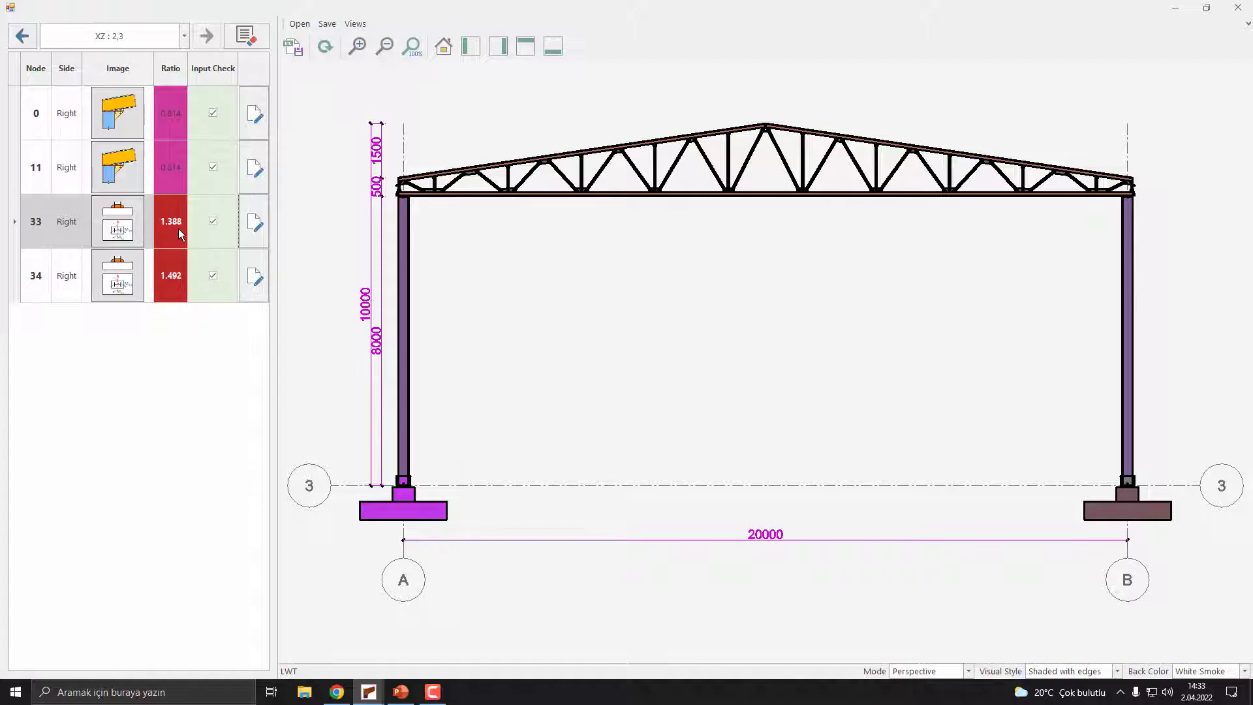
Reopen the XZ : 2,3 frame's node 33 connection, examine its design check results for failing checks, and return to its components.
left_click(252, 229)
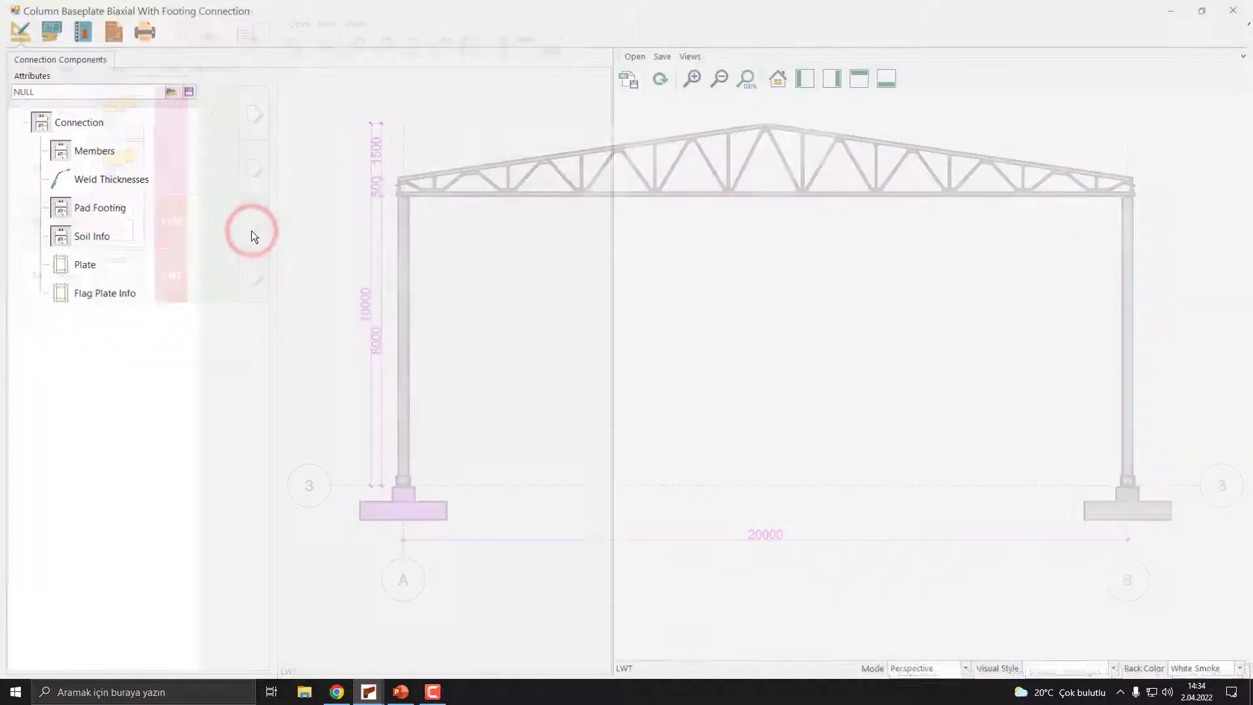
left_click(105, 33)
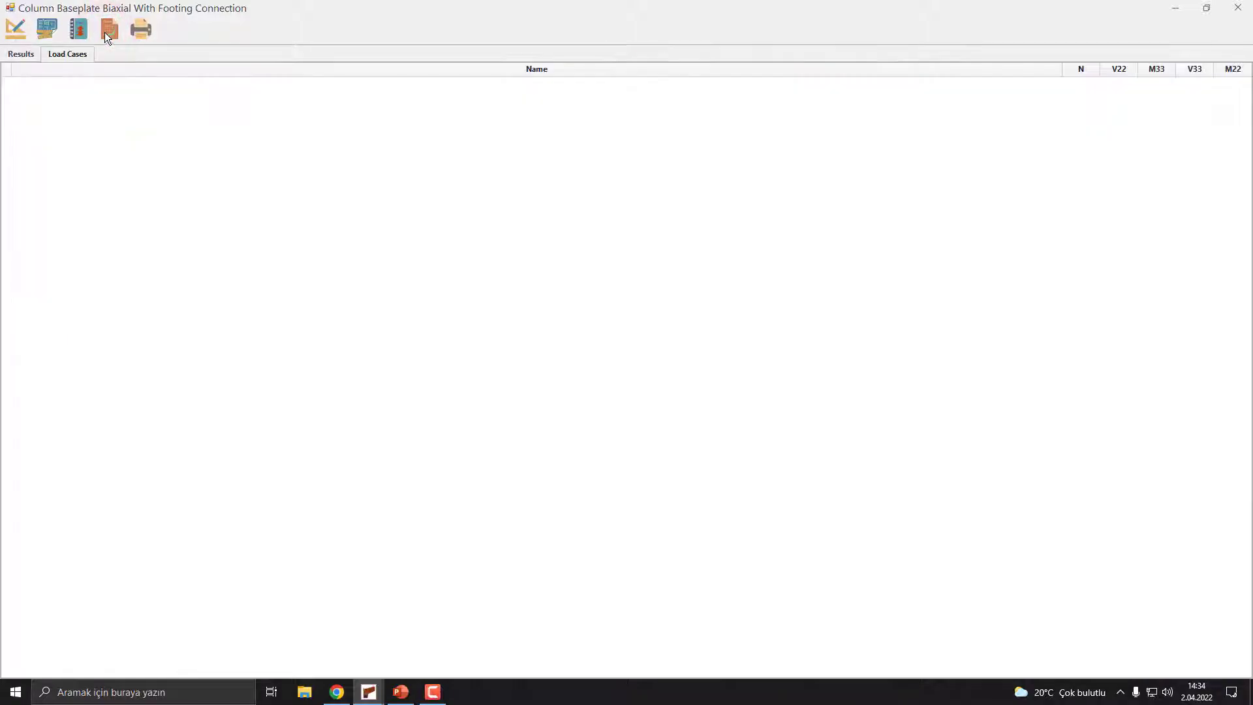
left_click(22, 54)
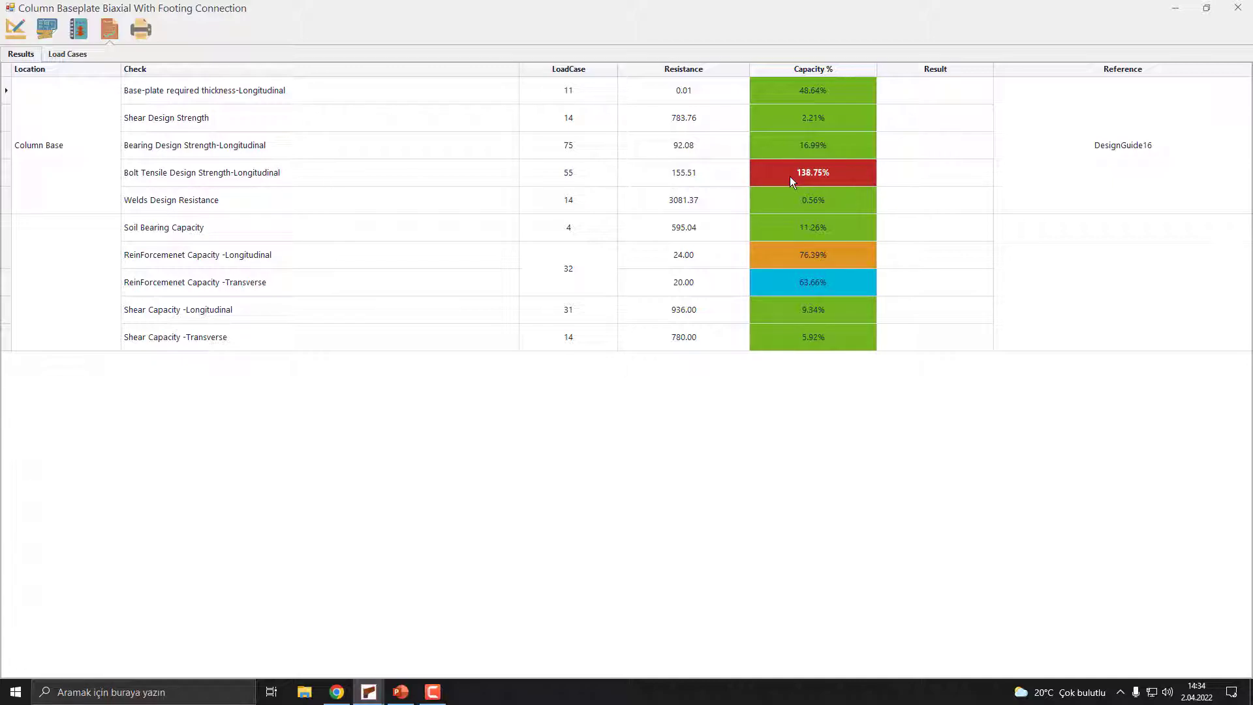
left_click(14, 40)
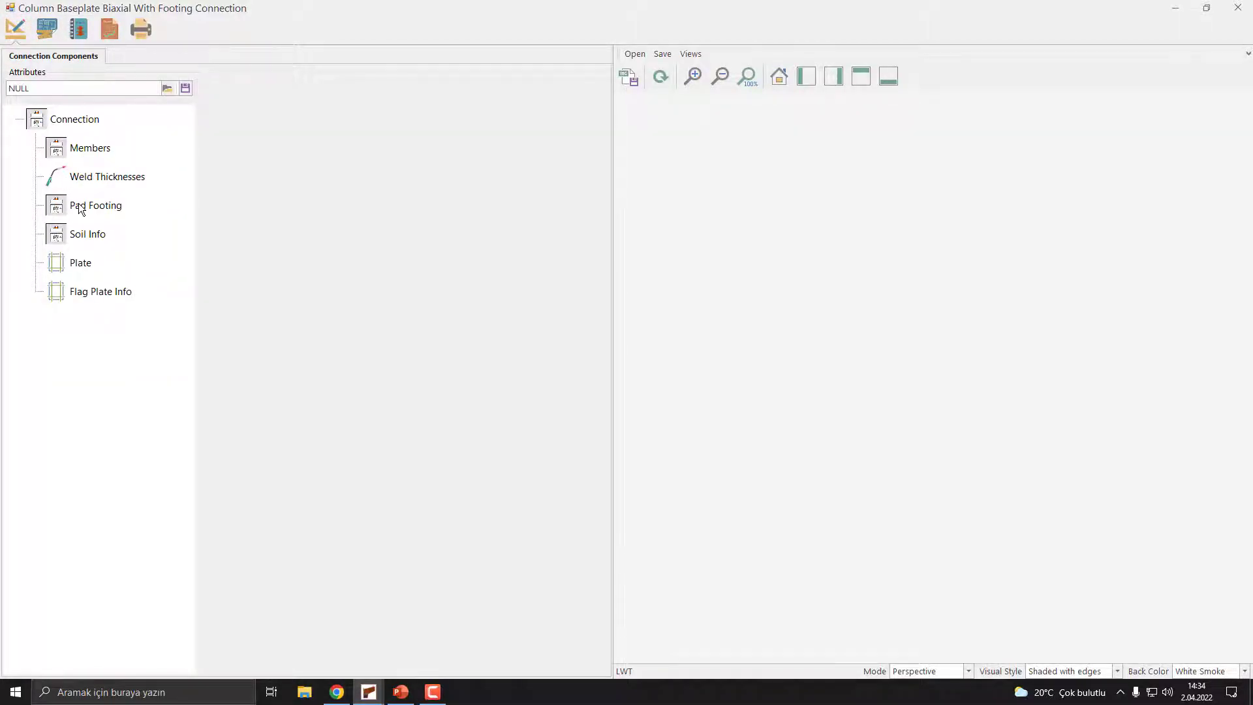
Assign M27 anchors to the node 33 base plate, review its design check results, and close the connection with its changes saved.
left_click(80, 264)
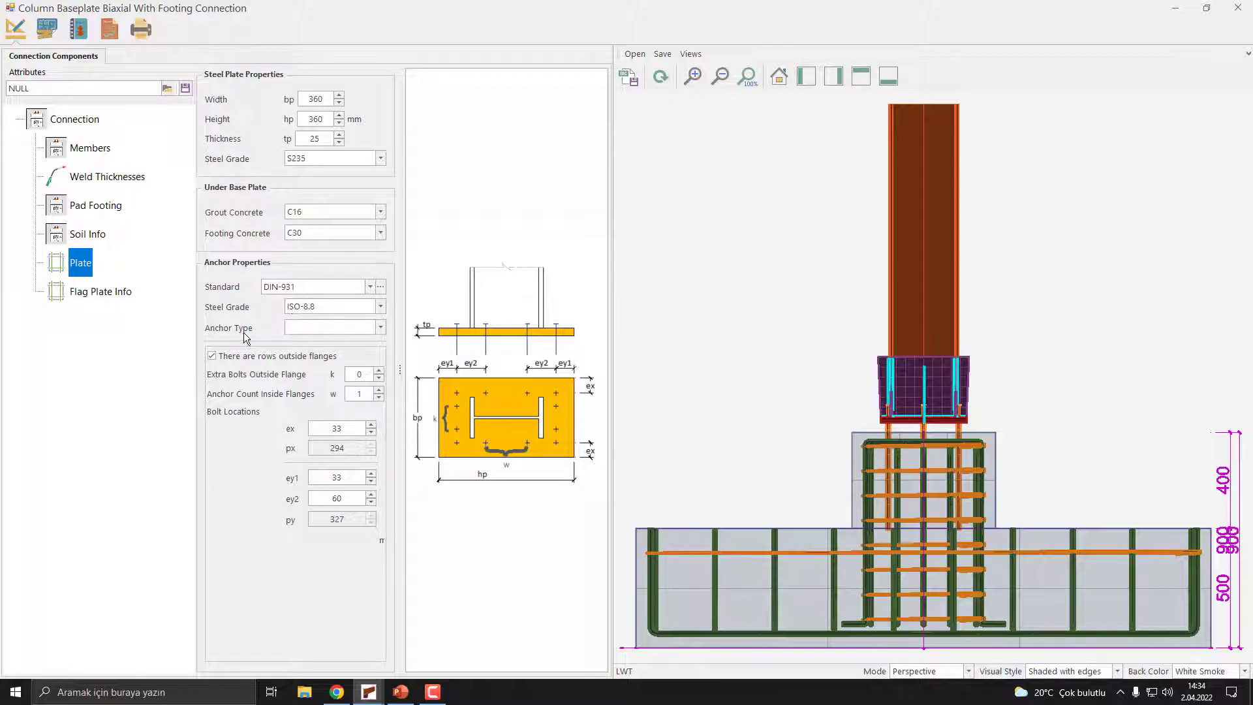
left_click(357, 328)
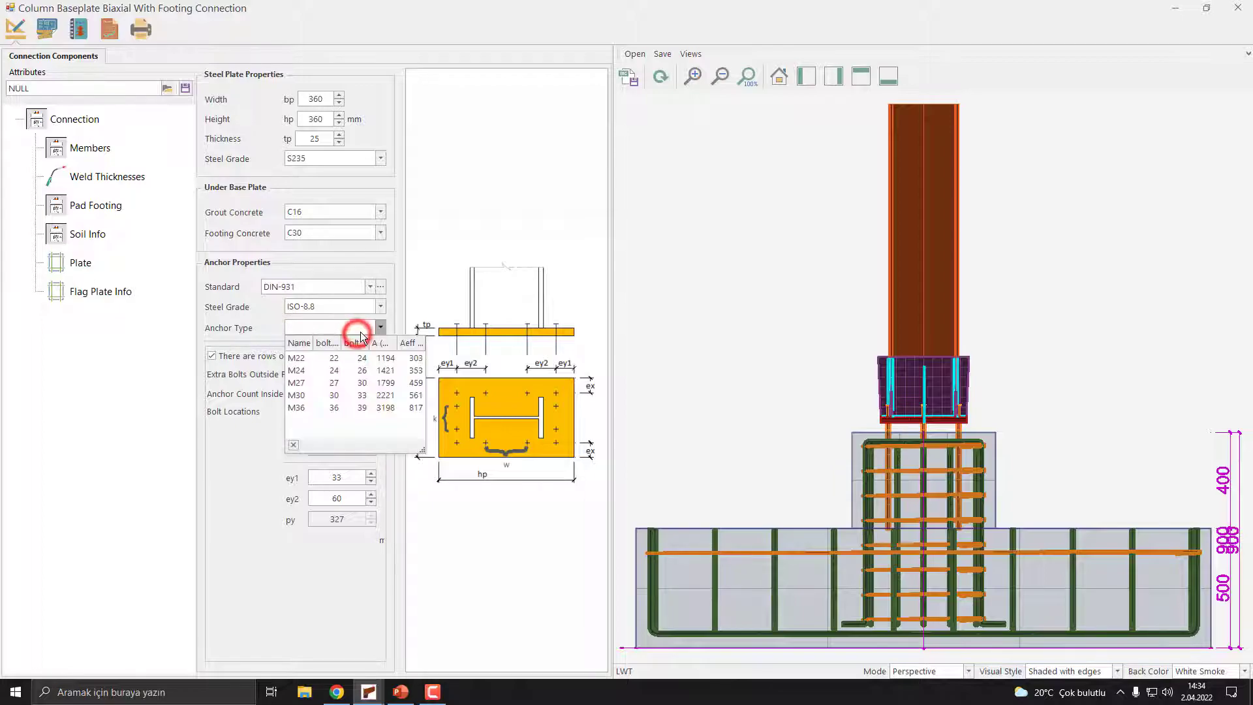
left_click(346, 383)
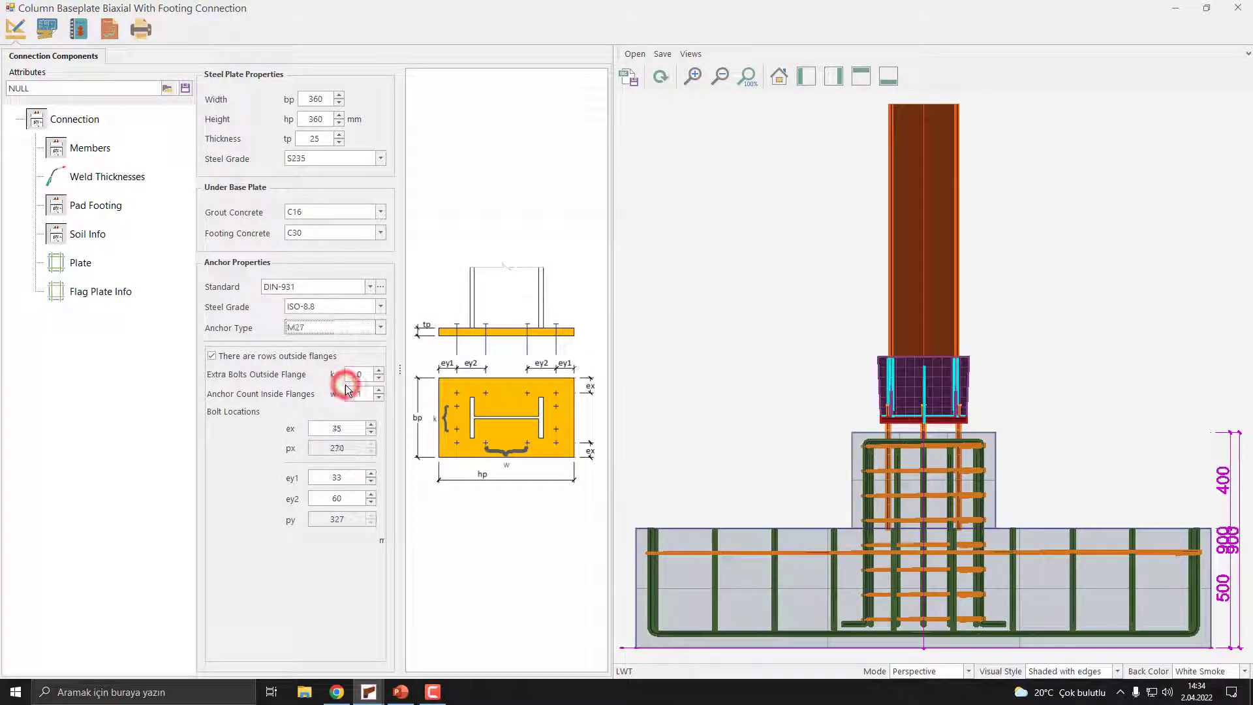
left_click(112, 37)
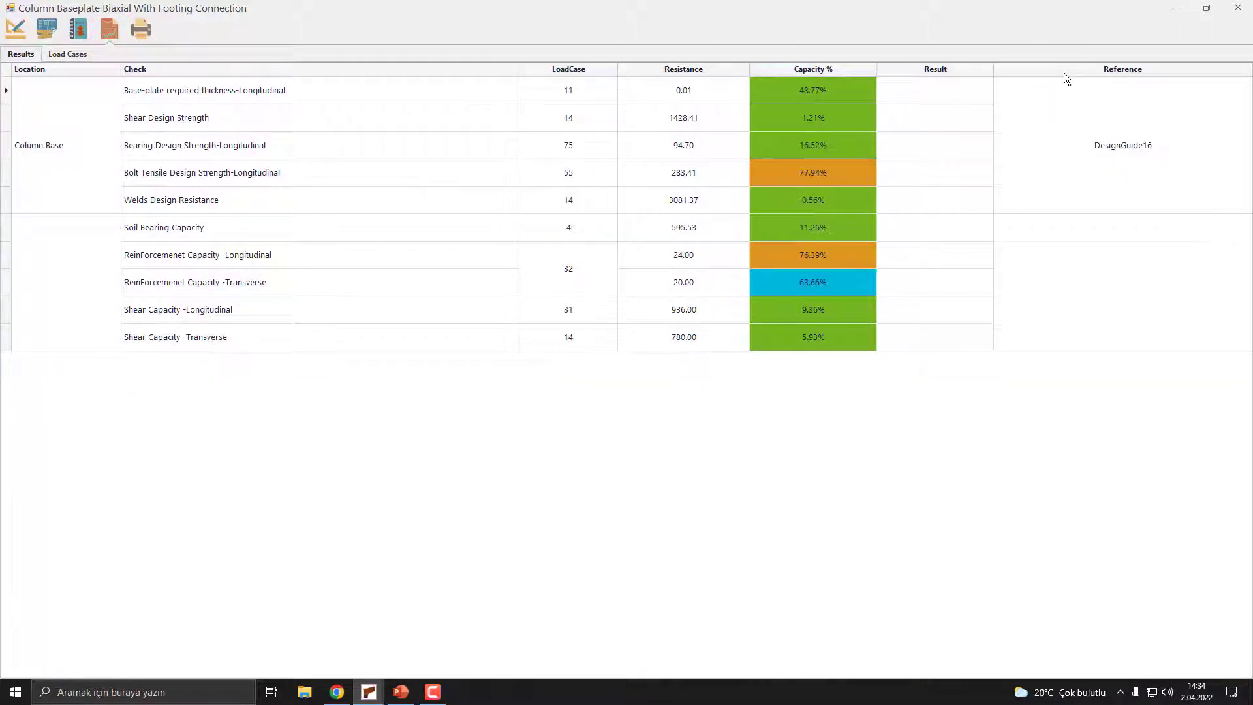
left_click(1238, 8)
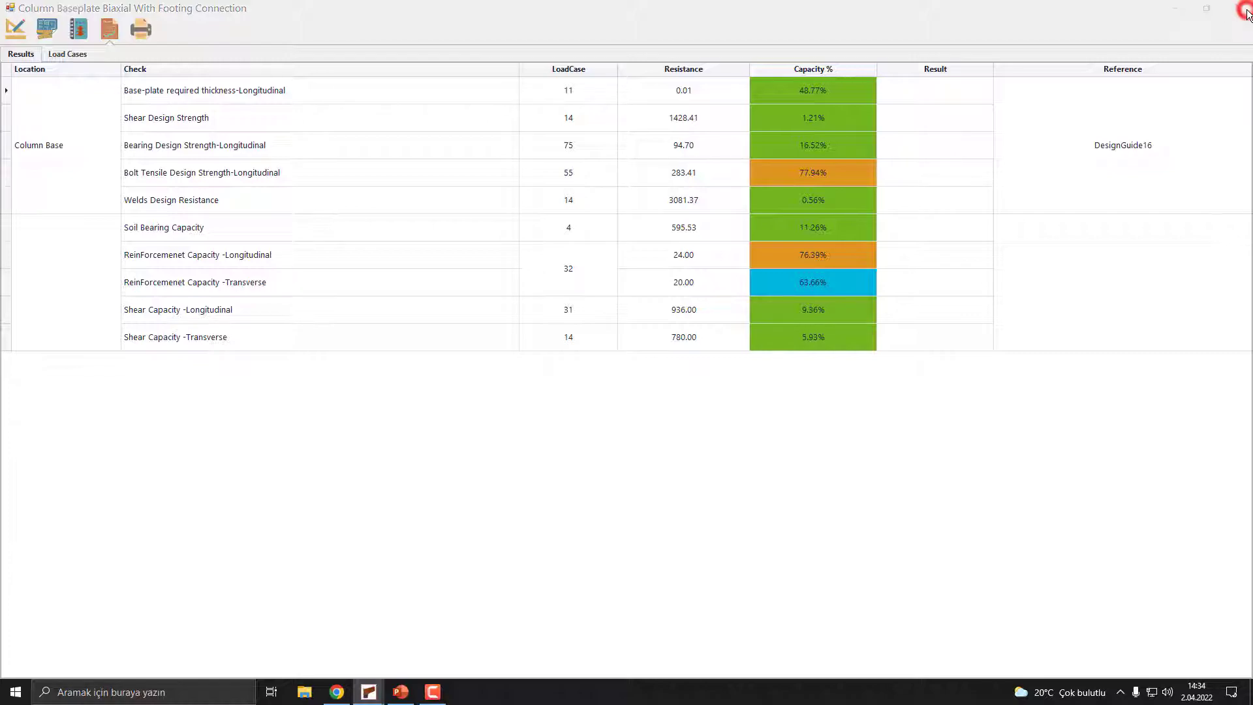
left_click(598, 391)
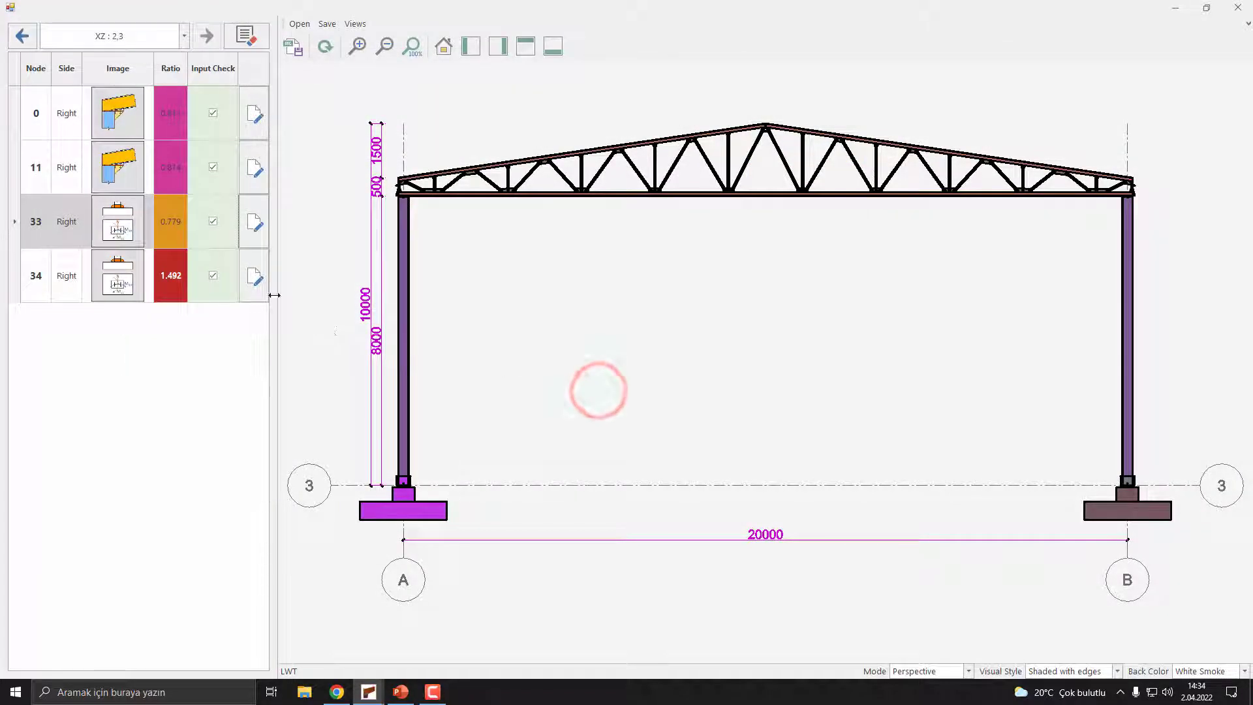
Try M27 anchors on the node 34 base plate, review the design check results, and close the connection without saving.
left_click(259, 281)
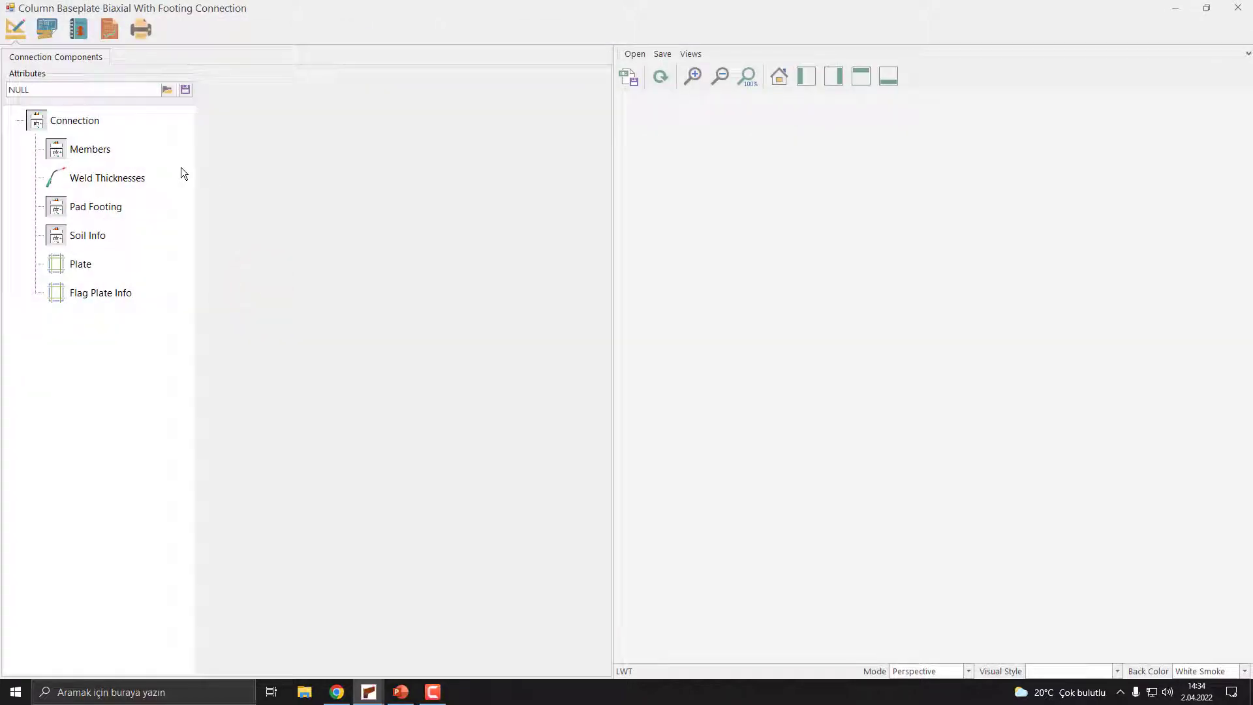
left_click(79, 263)
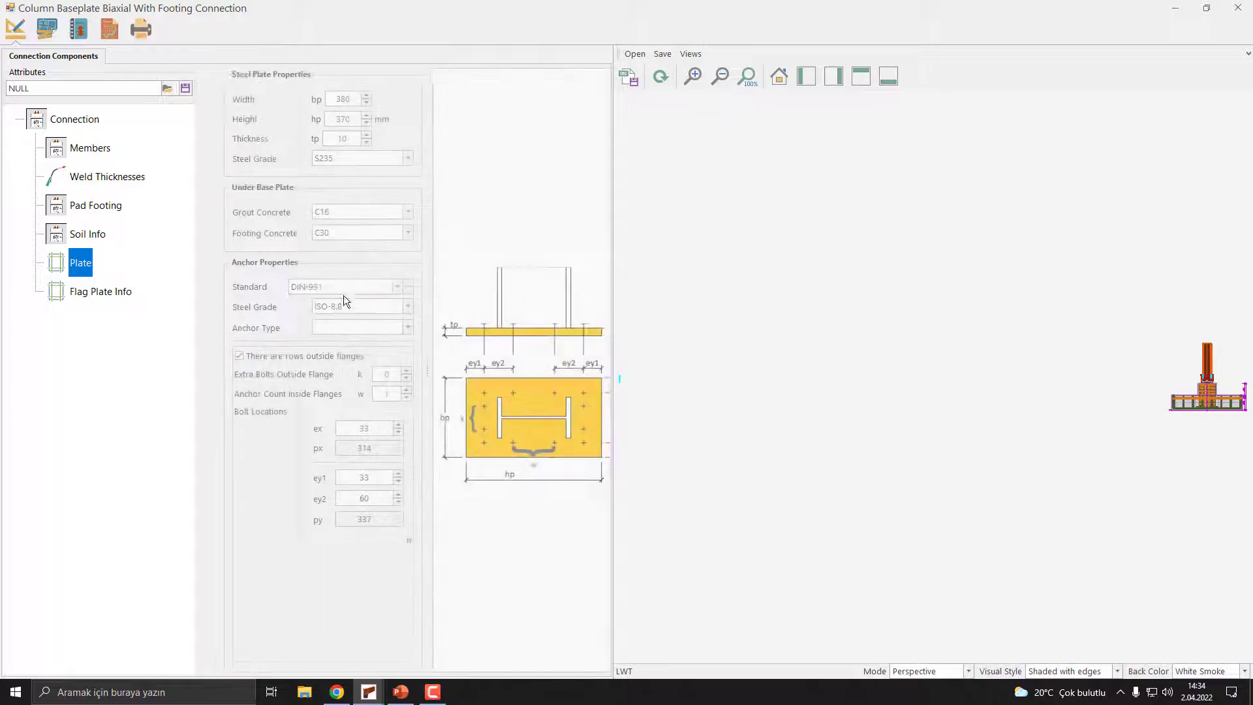
left_click(360, 327)
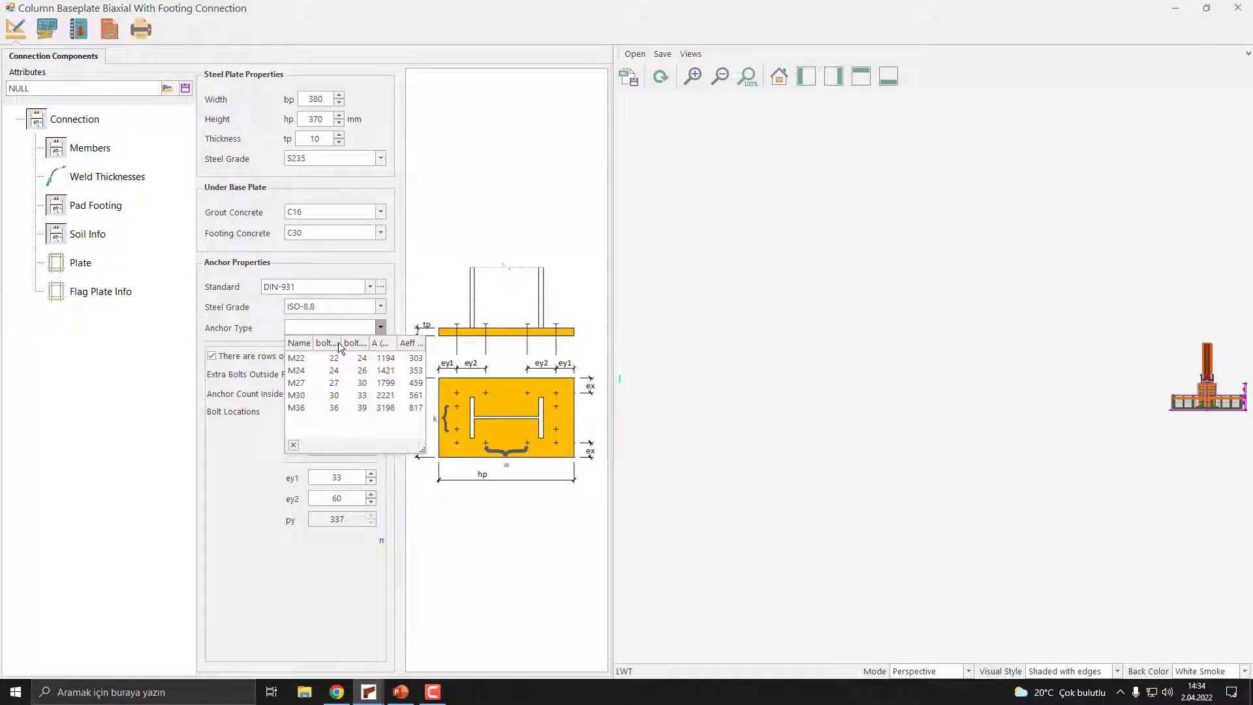
left_click(307, 383)
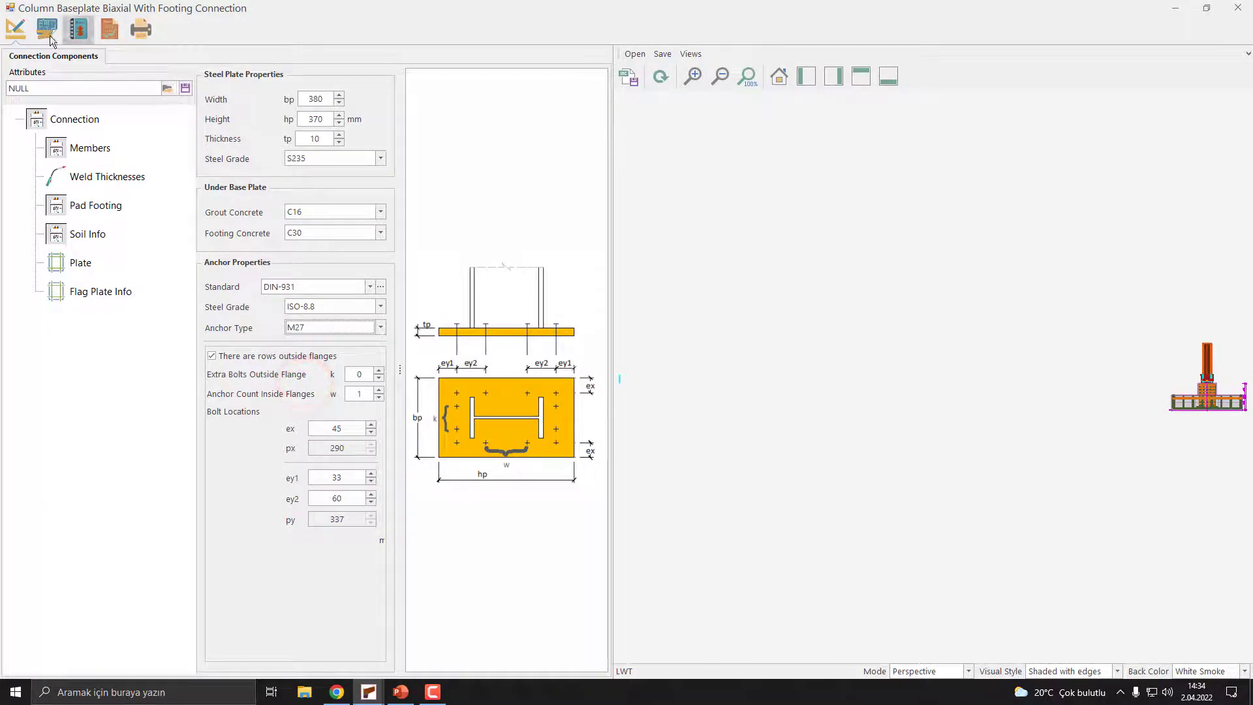
left_click(100, 38)
left_click(33, 54)
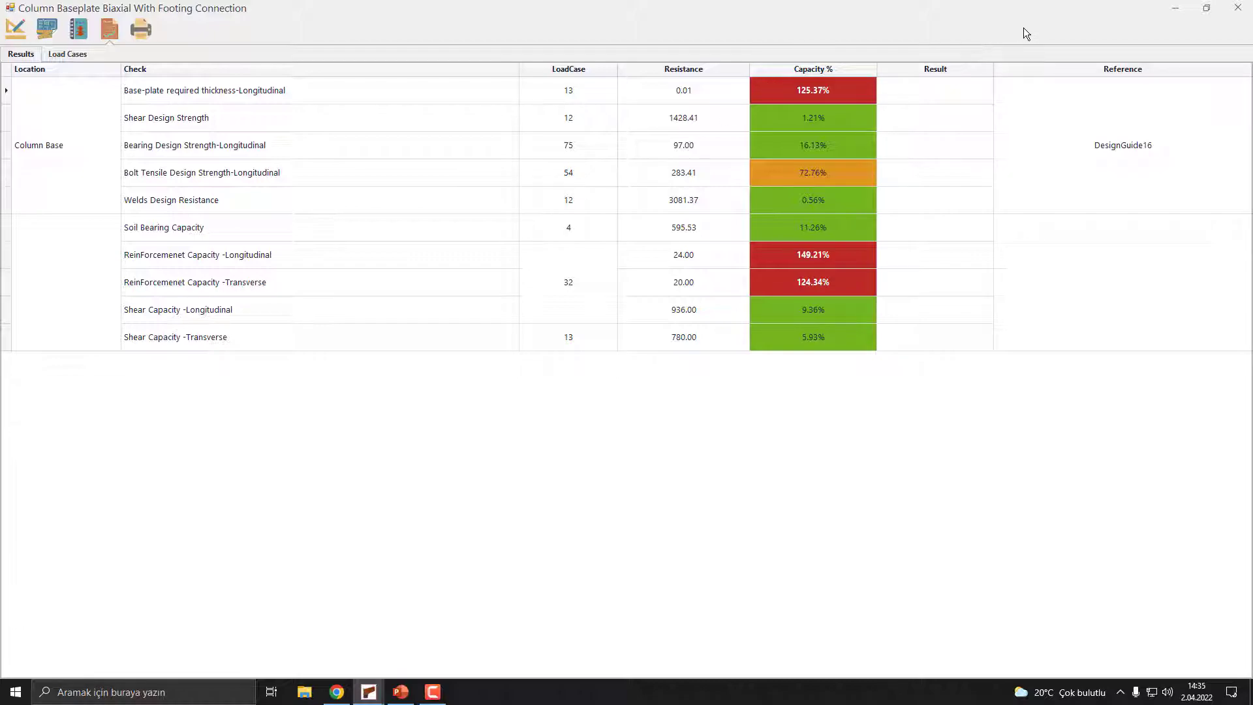
left_click(1237, 8)
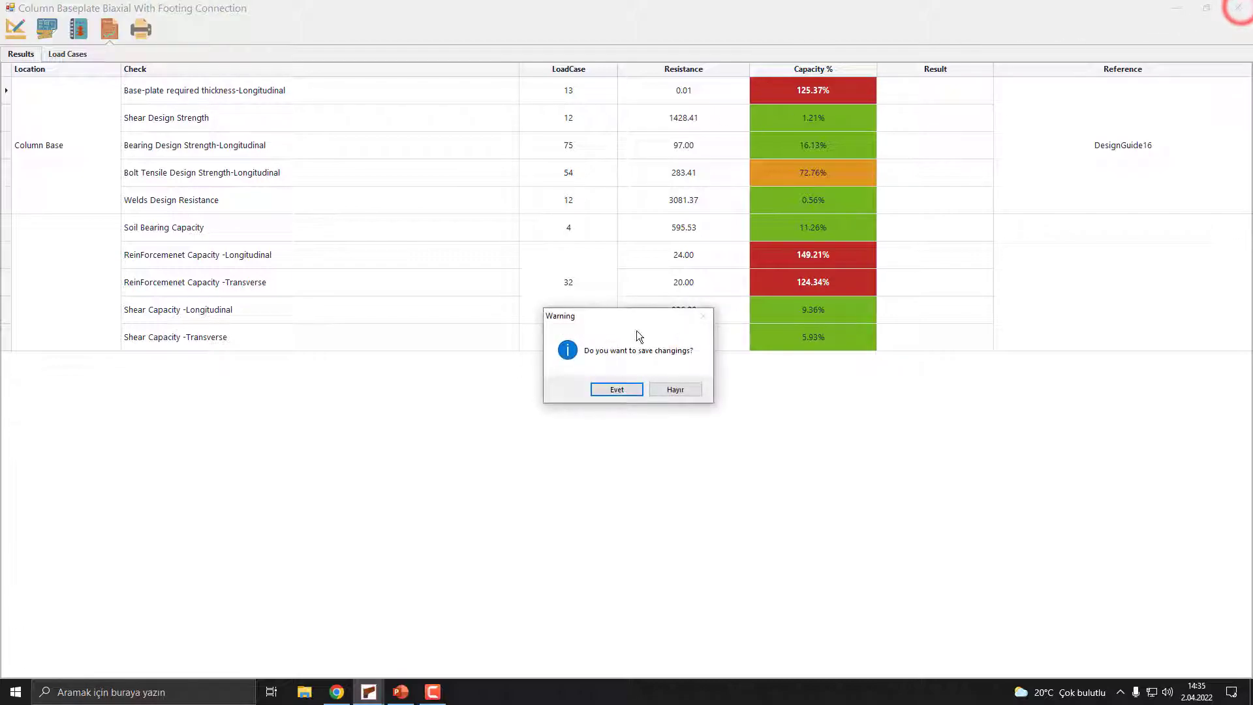
left_click(661, 389)
Reopen the node 34 column base connection and set its steel plate thickness to 25 mm.
left_click(255, 278)
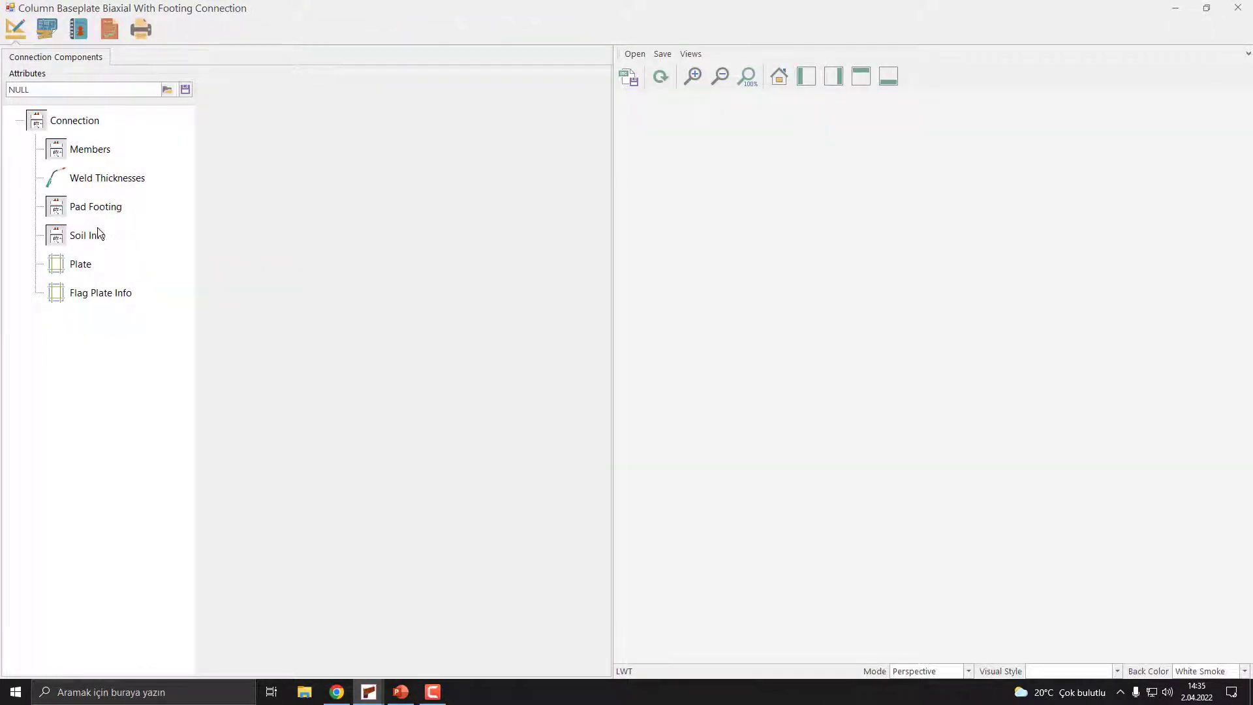
left_click(93, 262)
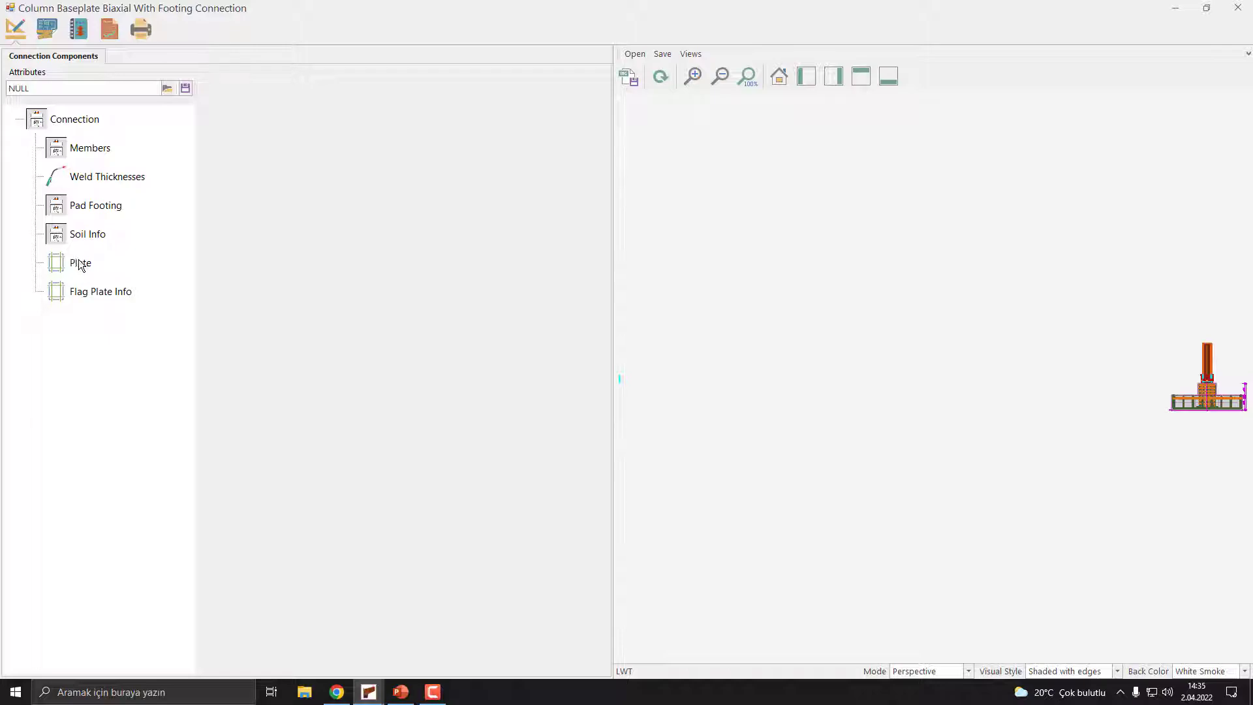
left_click(77, 264)
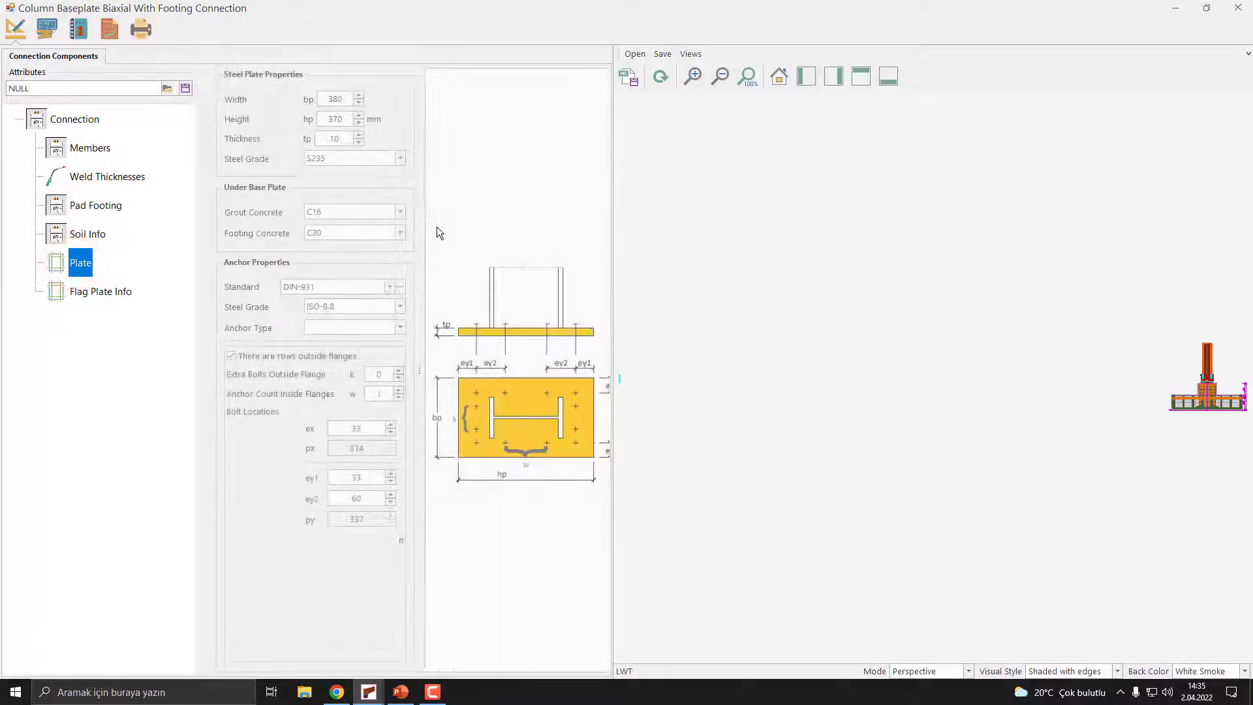
middle_click_drag(1004, 318, 745, 292)
scroll(825, 408, "up", 6)
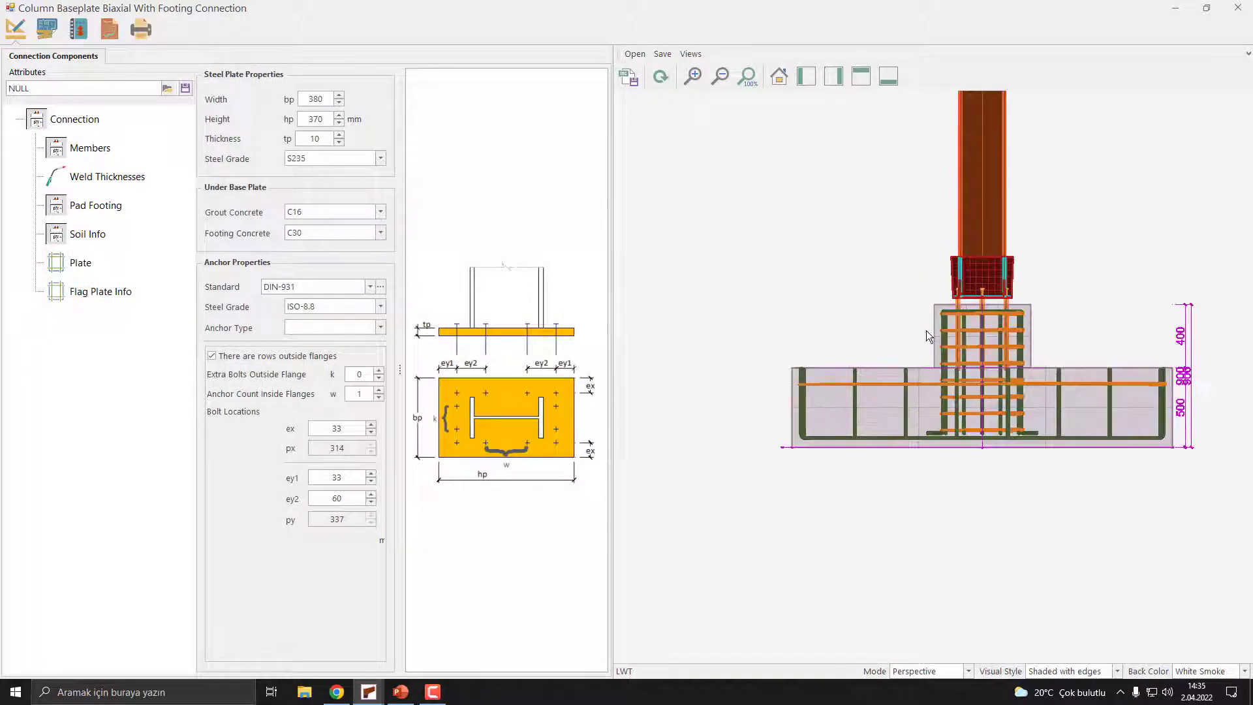
middle_click_drag(954, 323, 859, 347)
double_click(322, 138)
type("25")
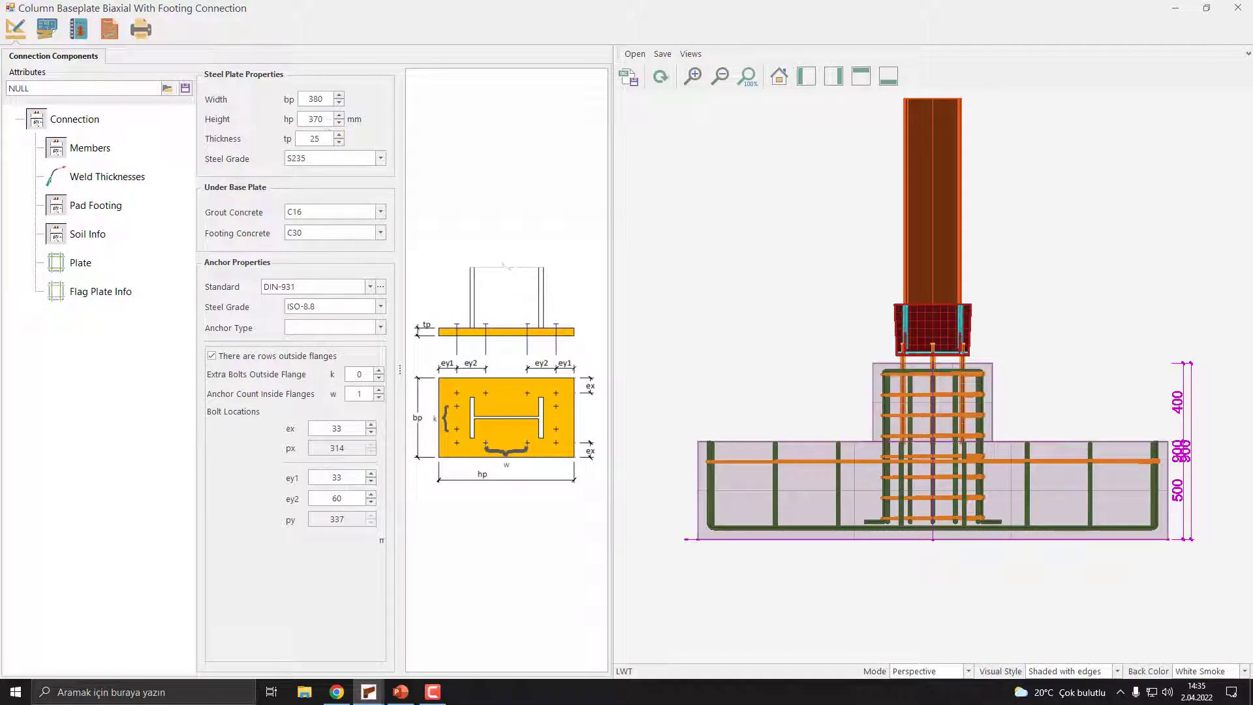
Set the node 34 pad footing's longitudinal and transverse reinforcement to 10 rebars each with 20 mm diameter.
left_click(96, 206)
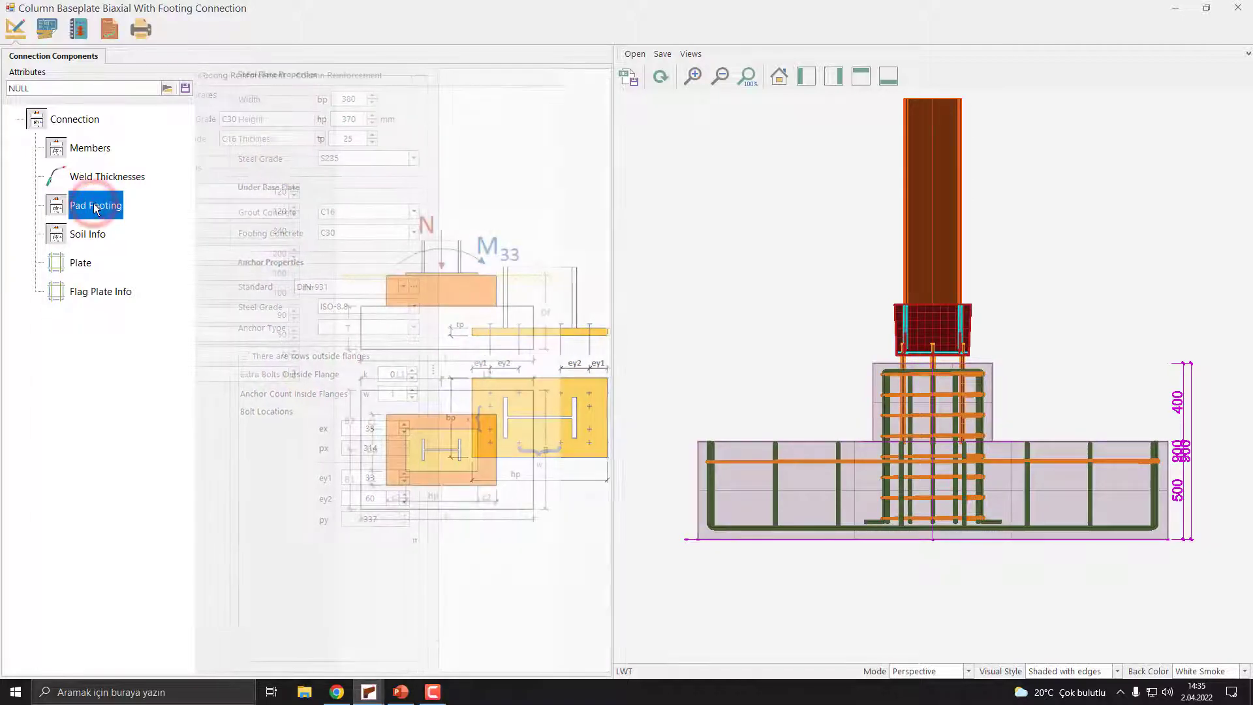
left_click(267, 77)
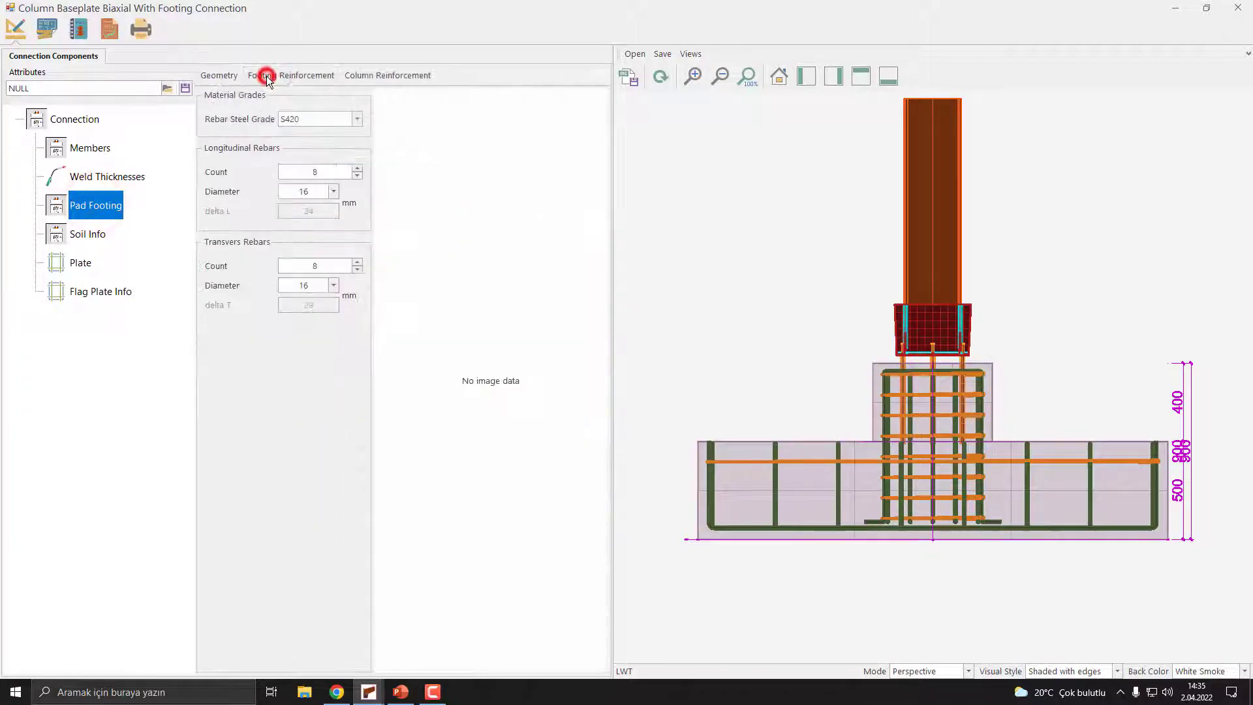
left_click(357, 169)
left_click(357, 169)
left_click(356, 262)
left_click(357, 262)
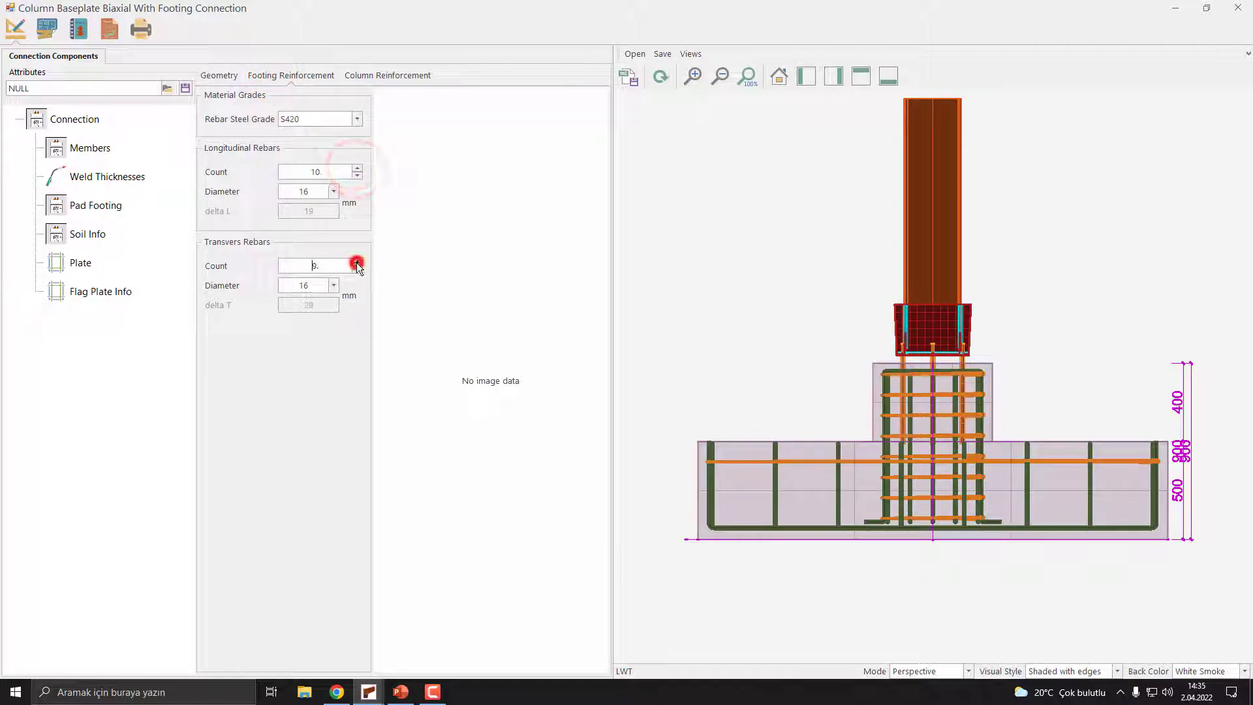
left_click(300, 191)
left_click(288, 245)
left_click(314, 285)
left_click(310, 335)
Examine the node 34 design check results for failing checks and return to the connection components.
left_click(109, 29)
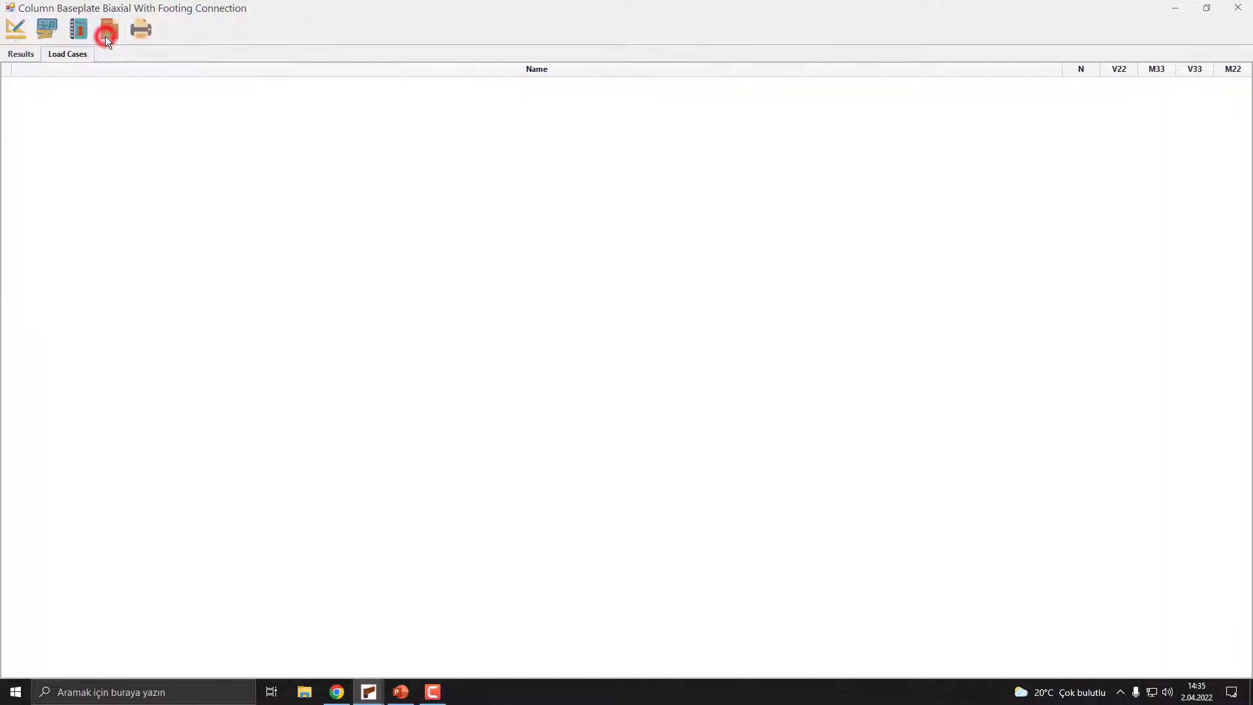
left_click(29, 59)
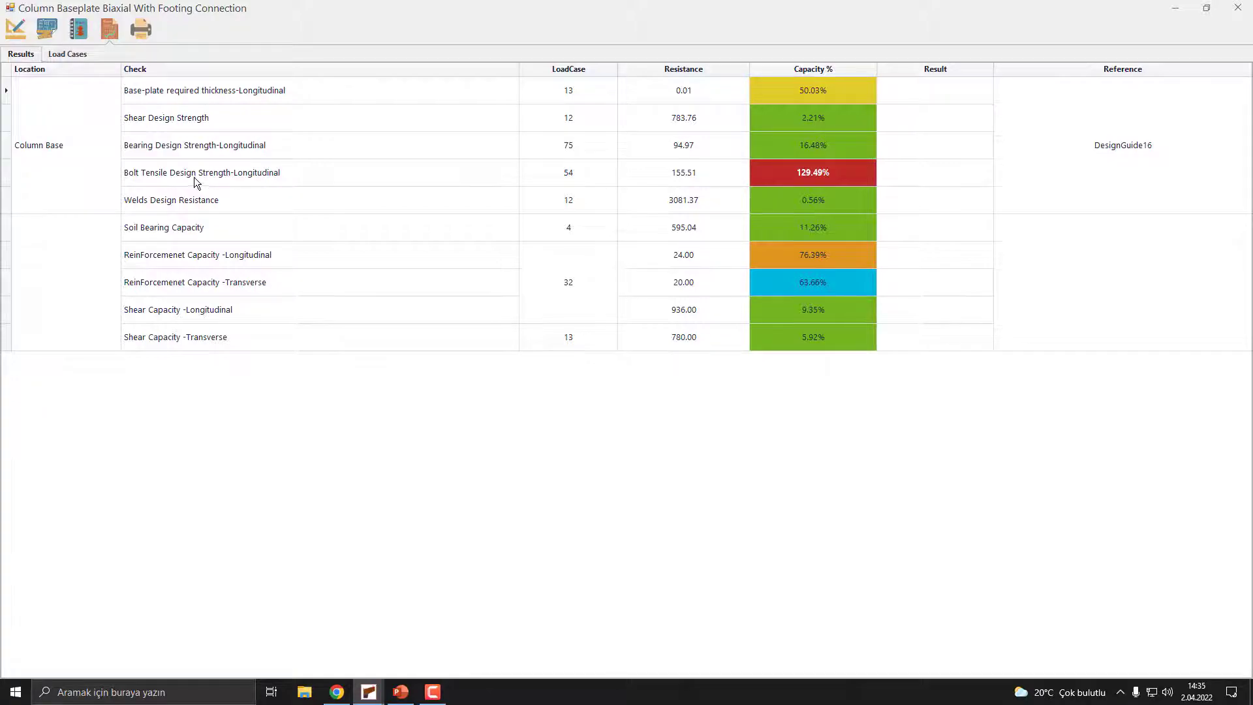
left_click(16, 38)
Assign M27 anchors to the node 34 base plate, recheck its design results, and close the connection with its changes saved.
left_click(80, 267)
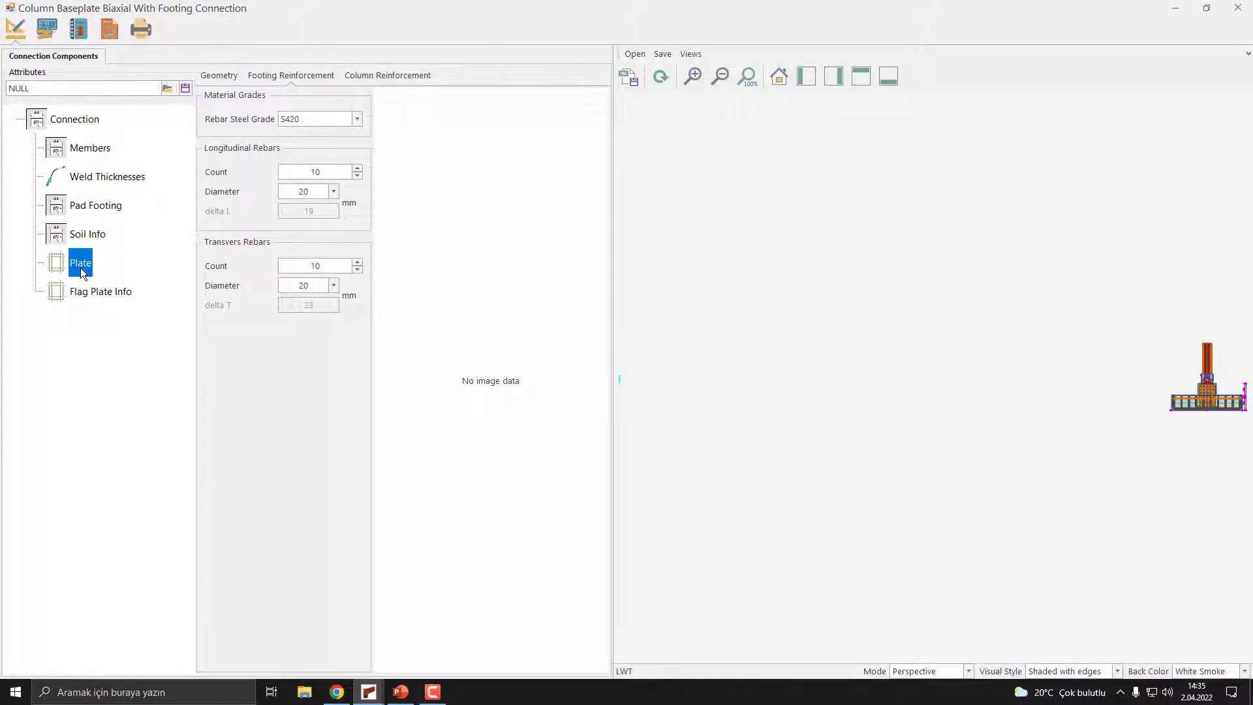
left_click(353, 329)
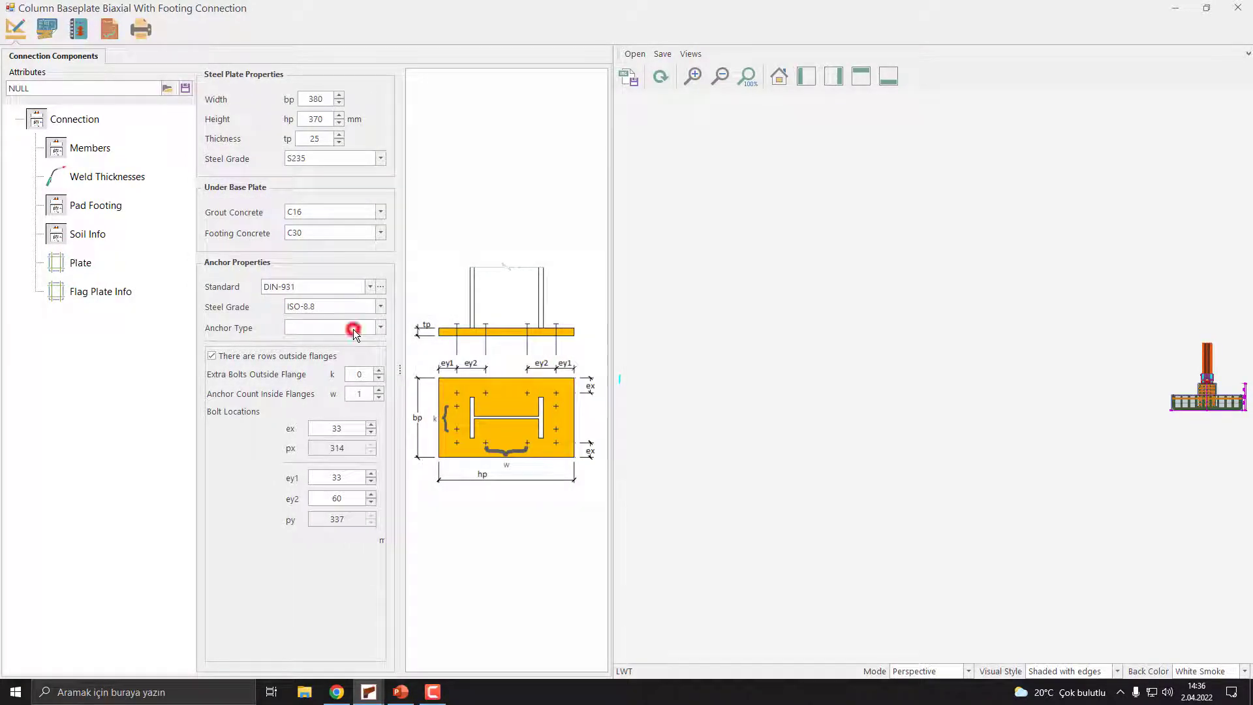
left_click(344, 384)
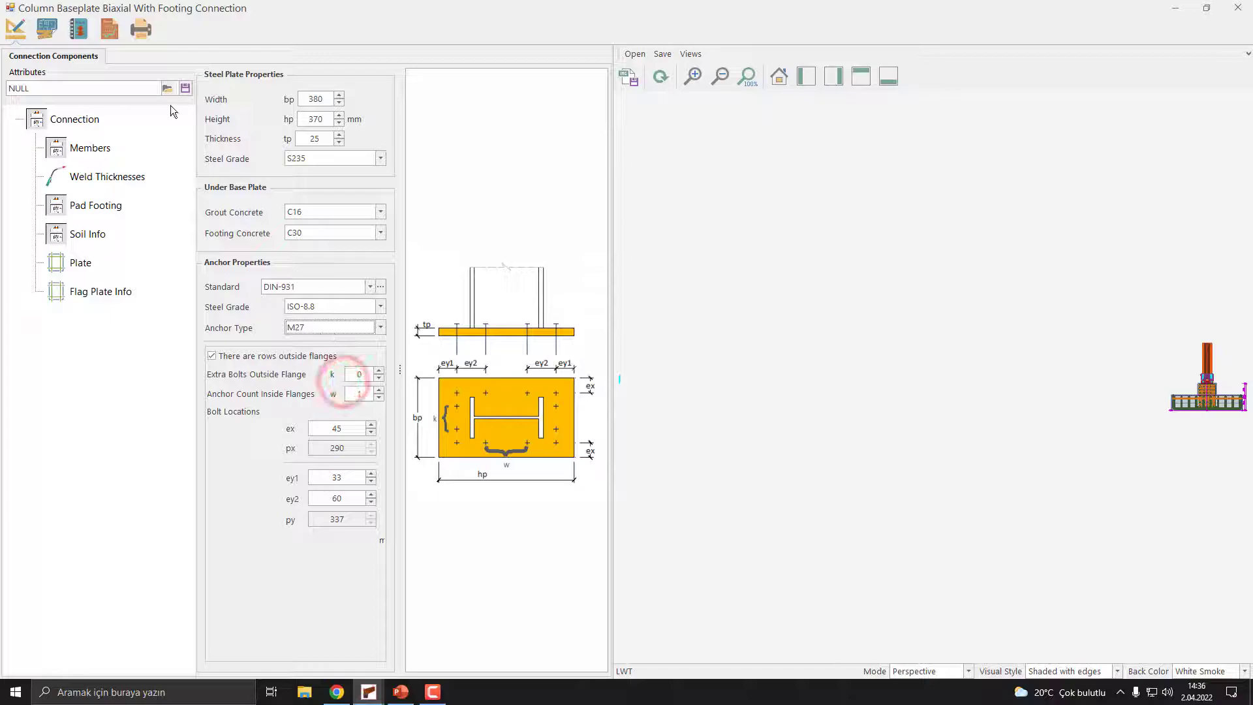
left_click(104, 31)
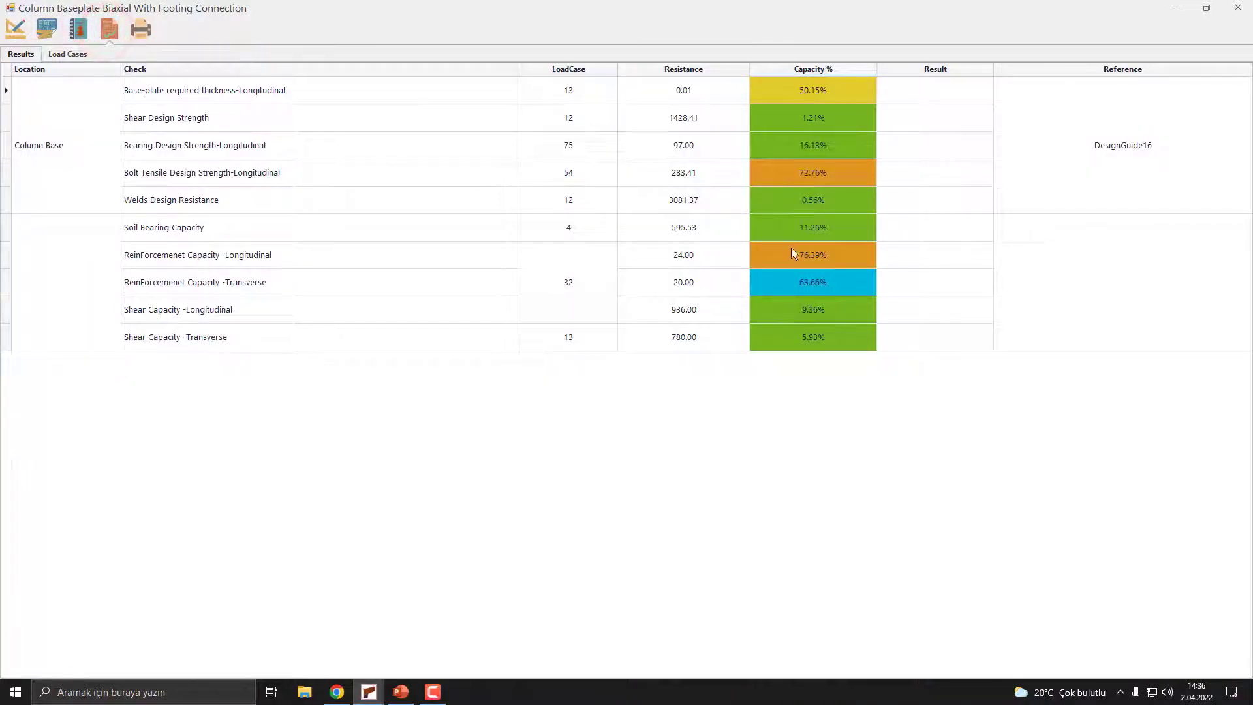
left_click(1238, 8)
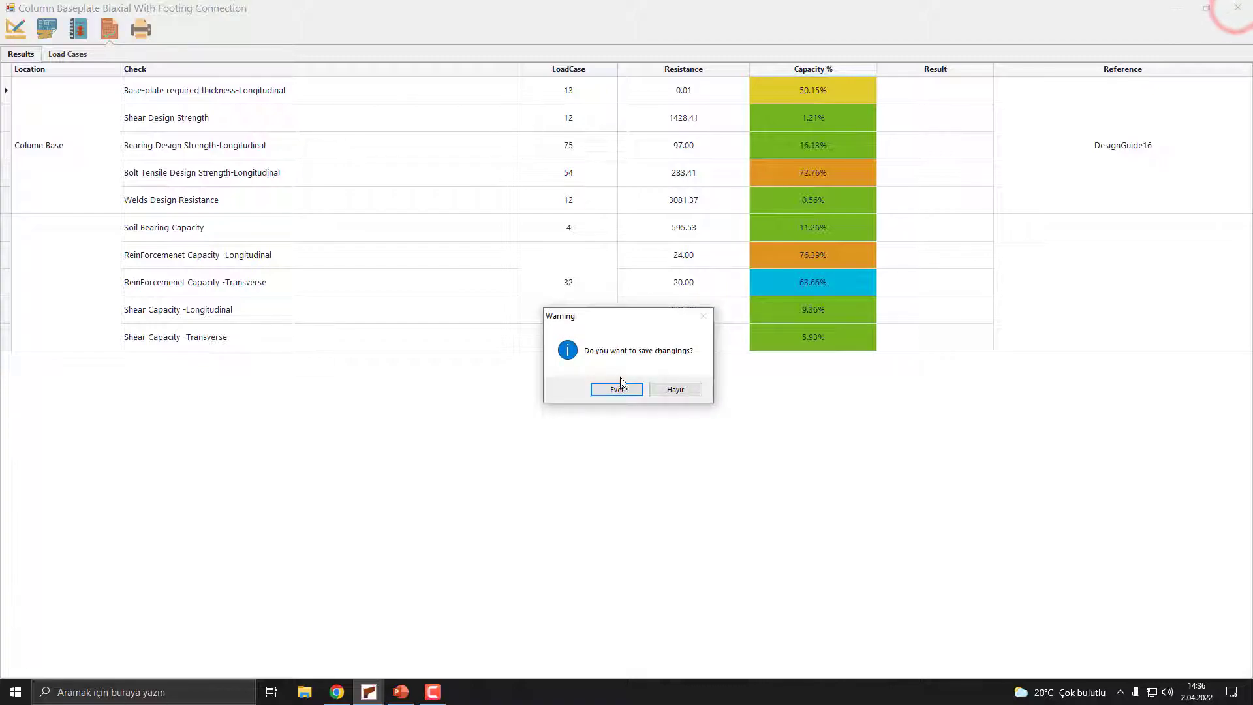
left_click(610, 386)
Open the node 0 column top plate connection, resize its plate to 300 x 300 mm with 20 mm thickness, and refresh the 3D model.
left_click(259, 122)
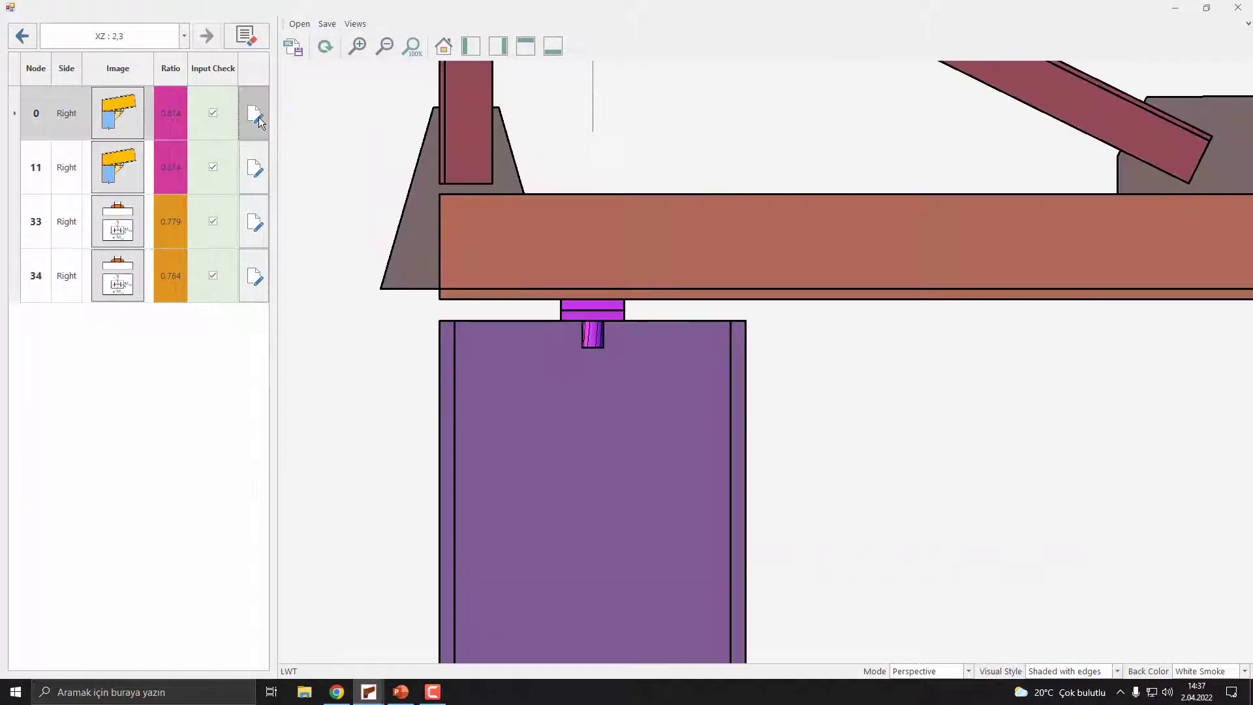
left_click(258, 116)
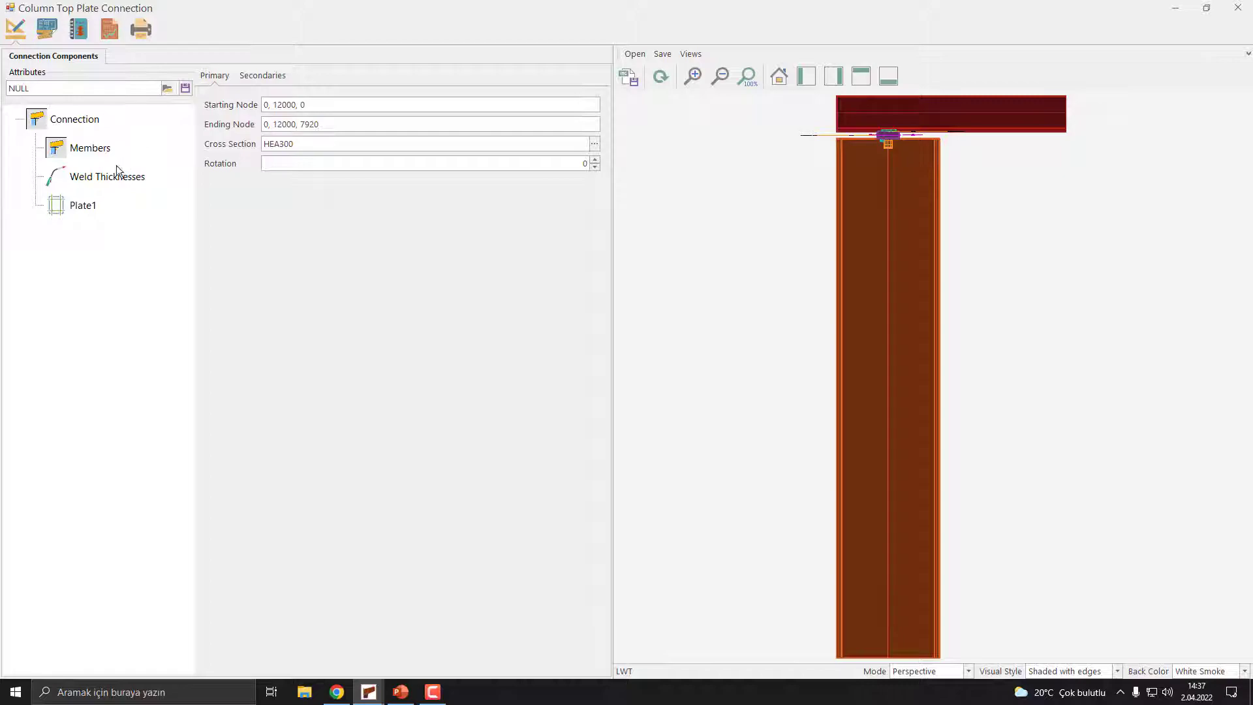
left_click(85, 206)
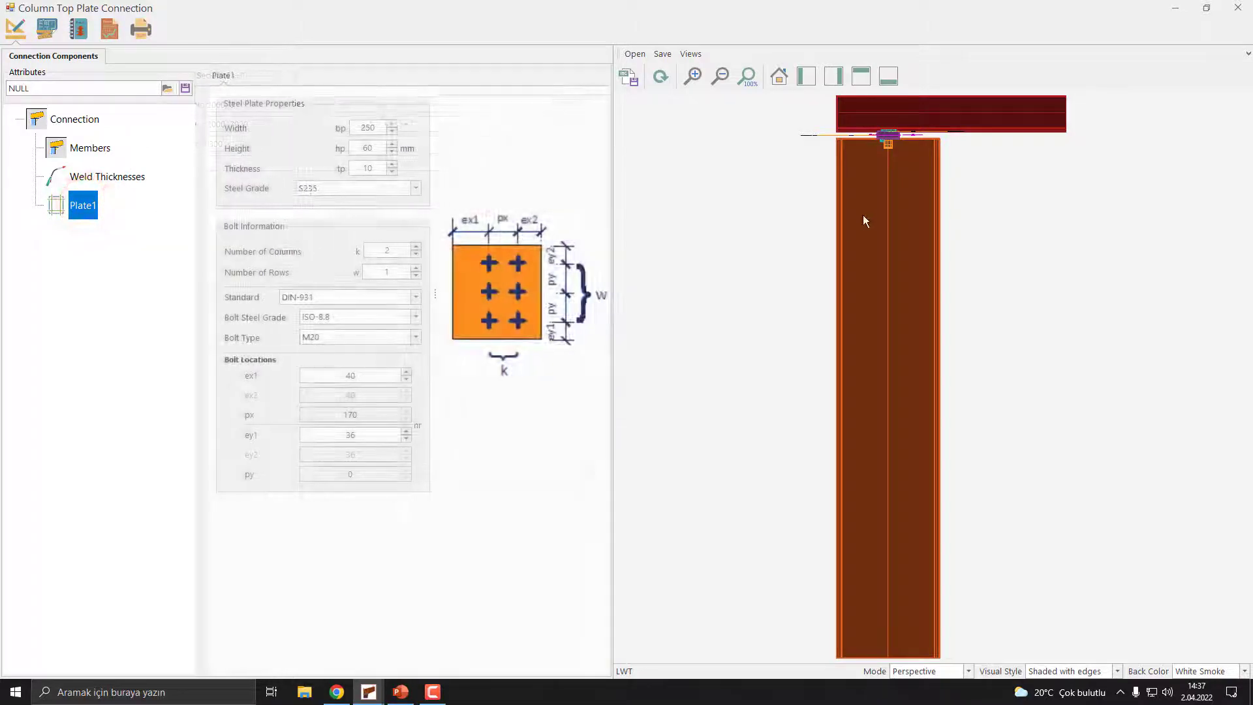
middle_click_drag(937, 150, 893, 265)
scroll(857, 242, "up", 3)
double_click(370, 124)
type("300")
double_click(356, 148)
type("300")
double_click(359, 167)
type("20")
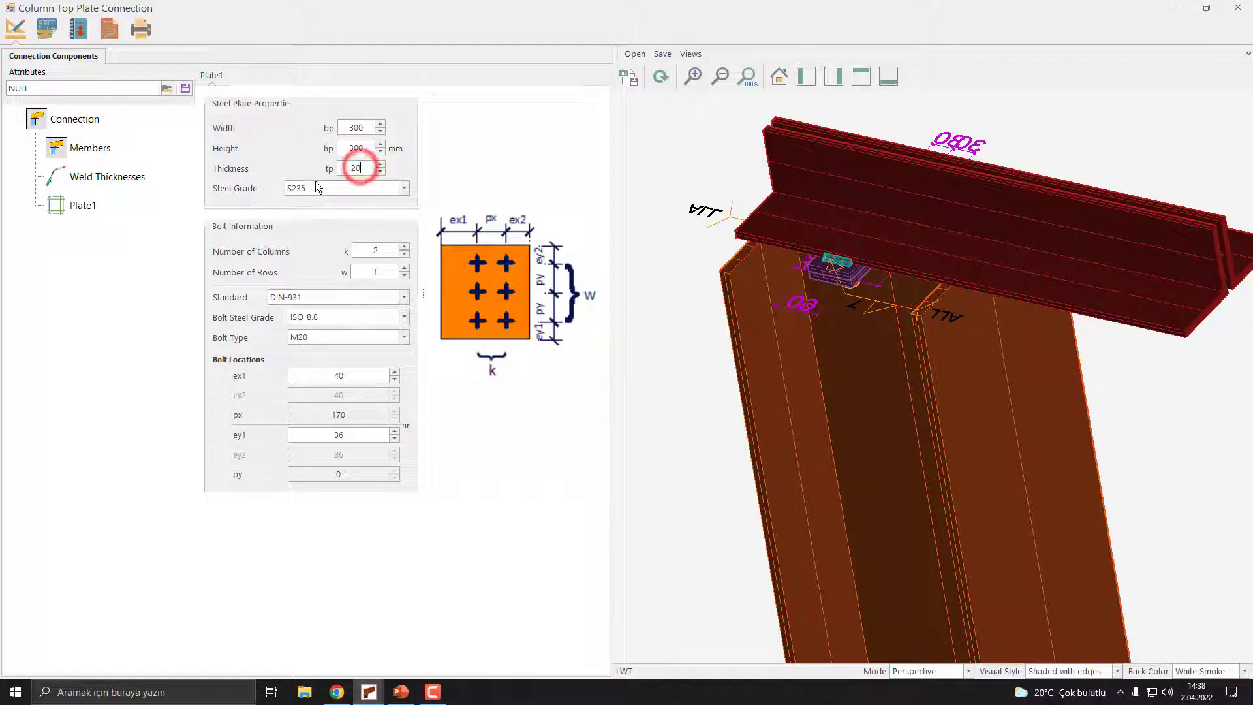
left_click(661, 77)
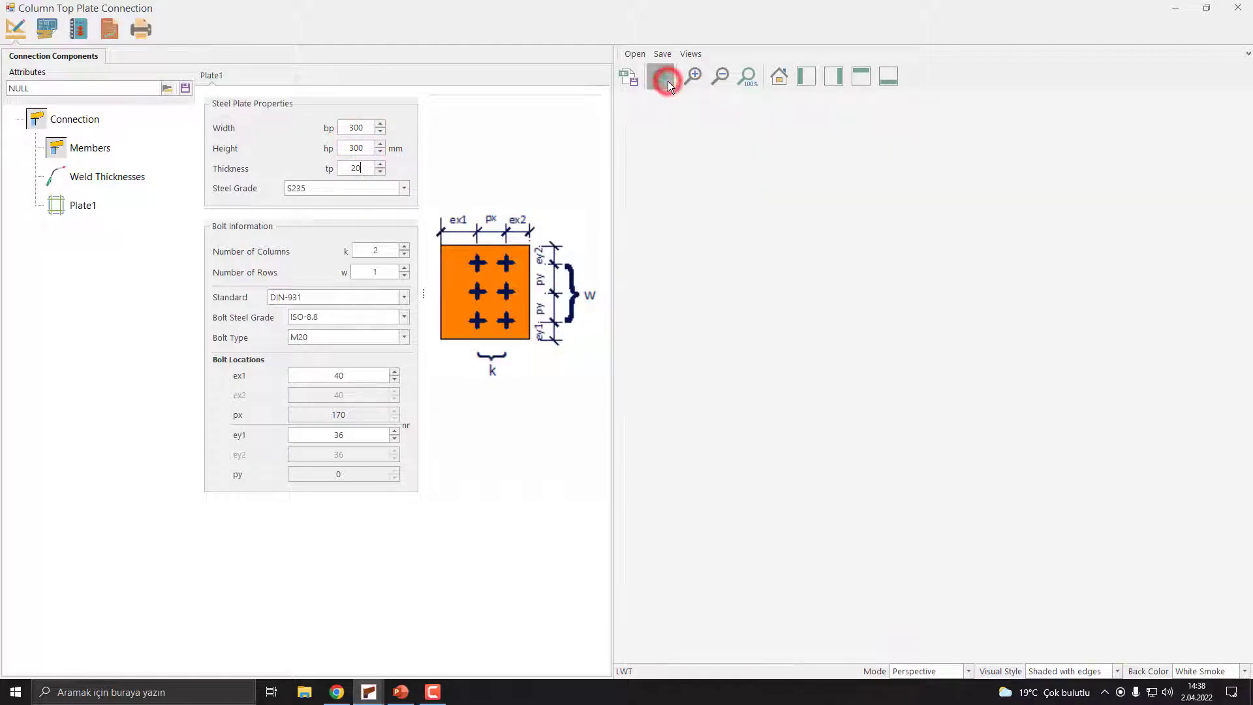
Set the top plate's number of bolt rows to 2 and refresh the 3D model.
mouse_move(871, 265)
middle_mouse_down()
mouse_move(872, 113)
mouse_move(915, 93)
mouse_move(928, 158)
mouse_move(889, 246)
mouse_move(888, 287)
mouse_move(871, 281)
middle_mouse_up()
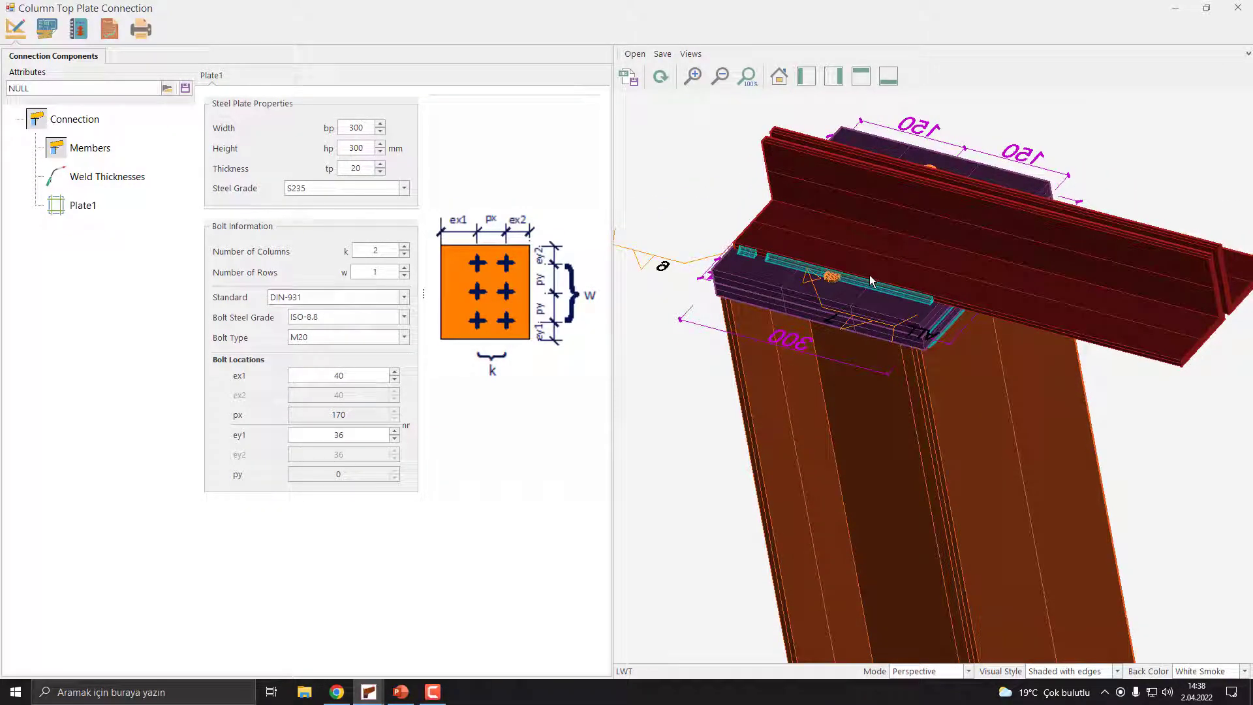
left_click(405, 268)
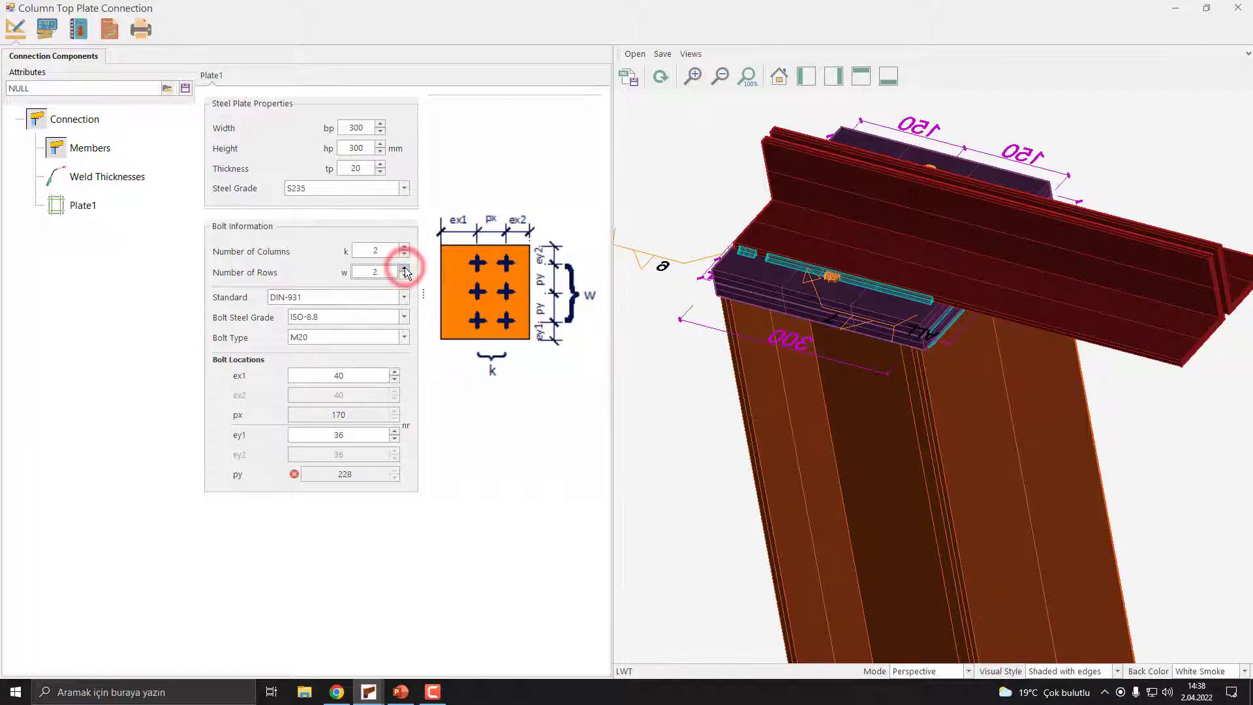
left_click(660, 78)
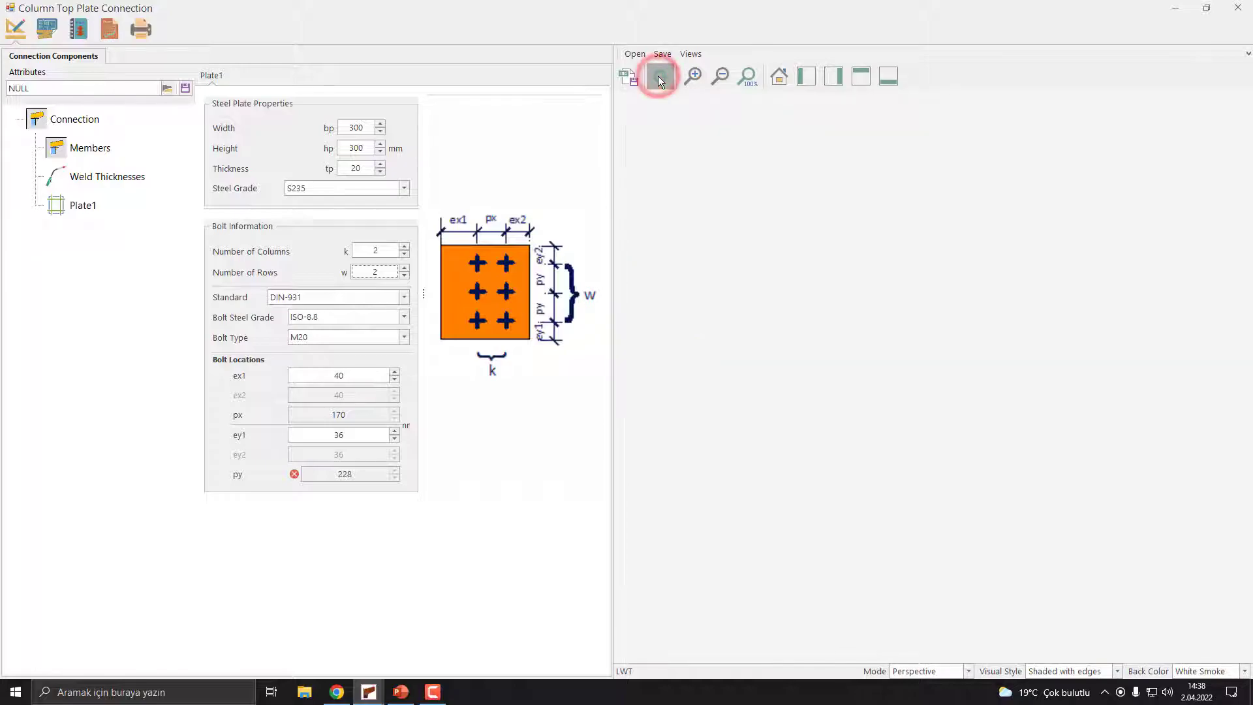
Set the top plate's number of bolt rows to 3 and refresh the 3D model.
middle_click_drag(845, 253, 757, 245)
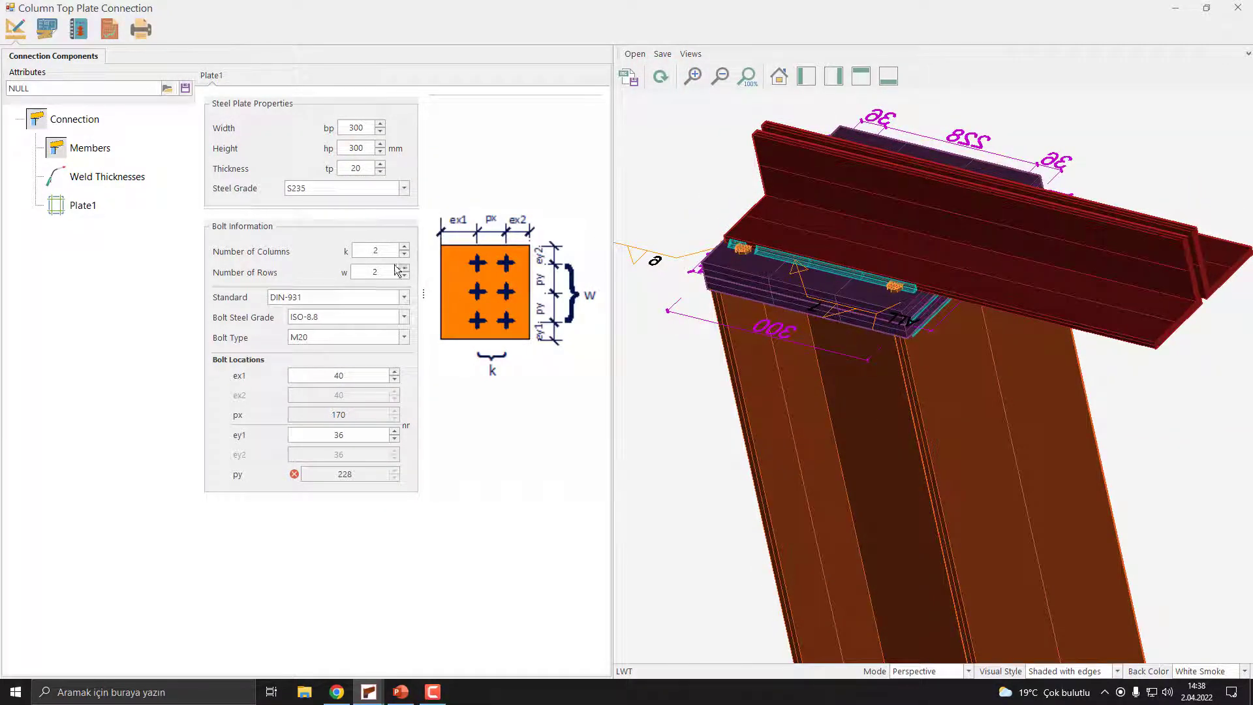
left_click(404, 268)
left_click(658, 76)
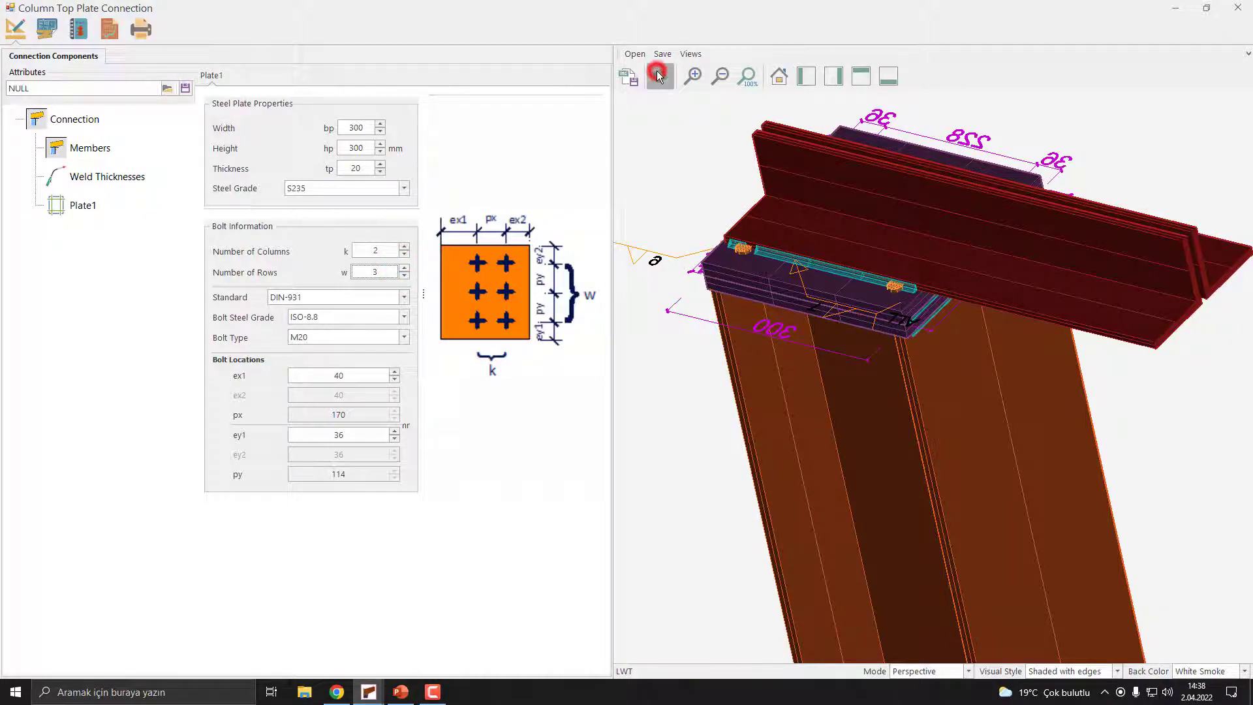
mouse_move(812, 254)
middle_mouse_down()
mouse_move(846, 107)
mouse_move(810, 275)
middle_mouse_up()
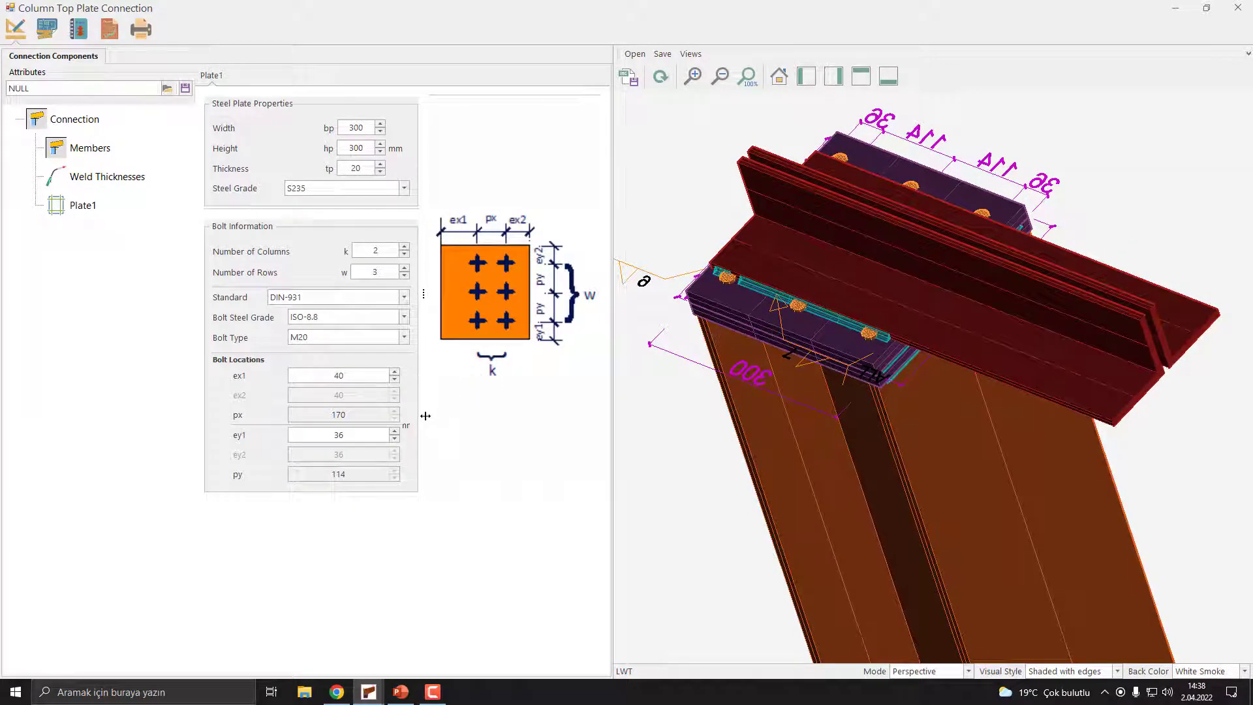
Enlarge the node 0 top plate to 350 x 350 mm and refresh the 3D model.
double_click(366, 147)
type("350")
double_click(361, 127)
type("350")
left_click(662, 77)
middle_click_drag(775, 284, 830, 219)
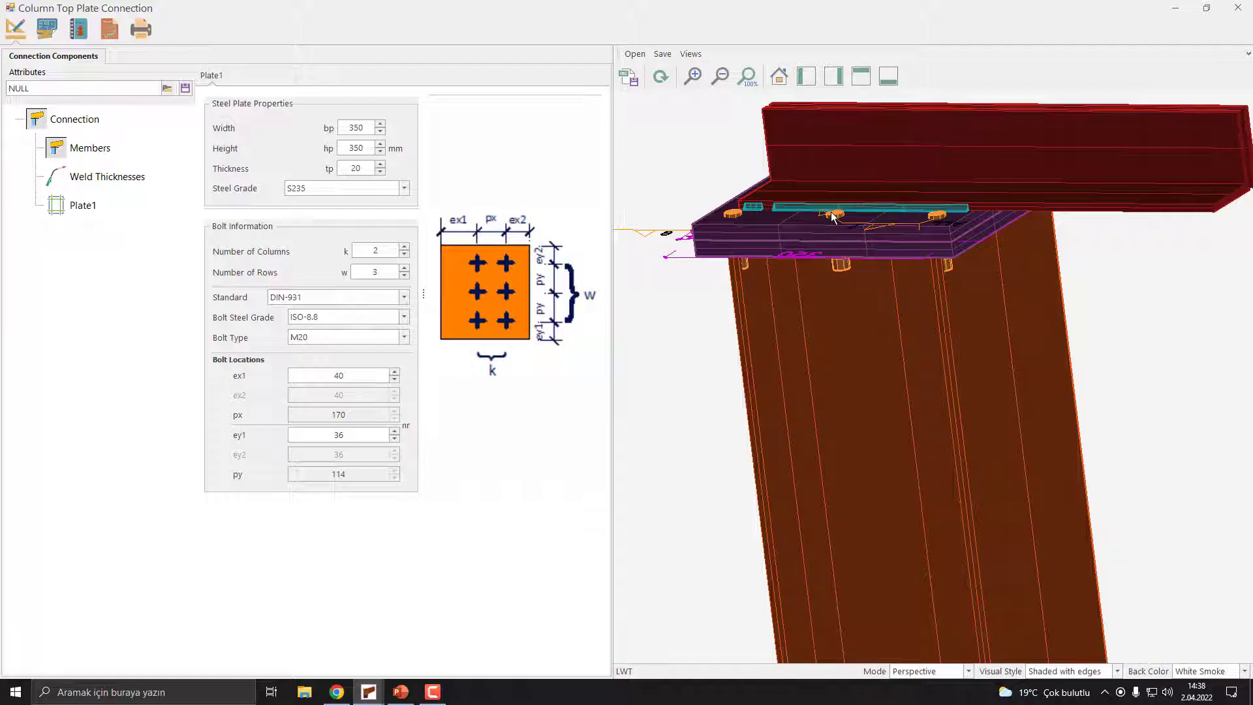
Set the top plate's bolt edge distance ey1 to 50 mm and refresh the 3D model.
double_click(367, 433)
type("50")
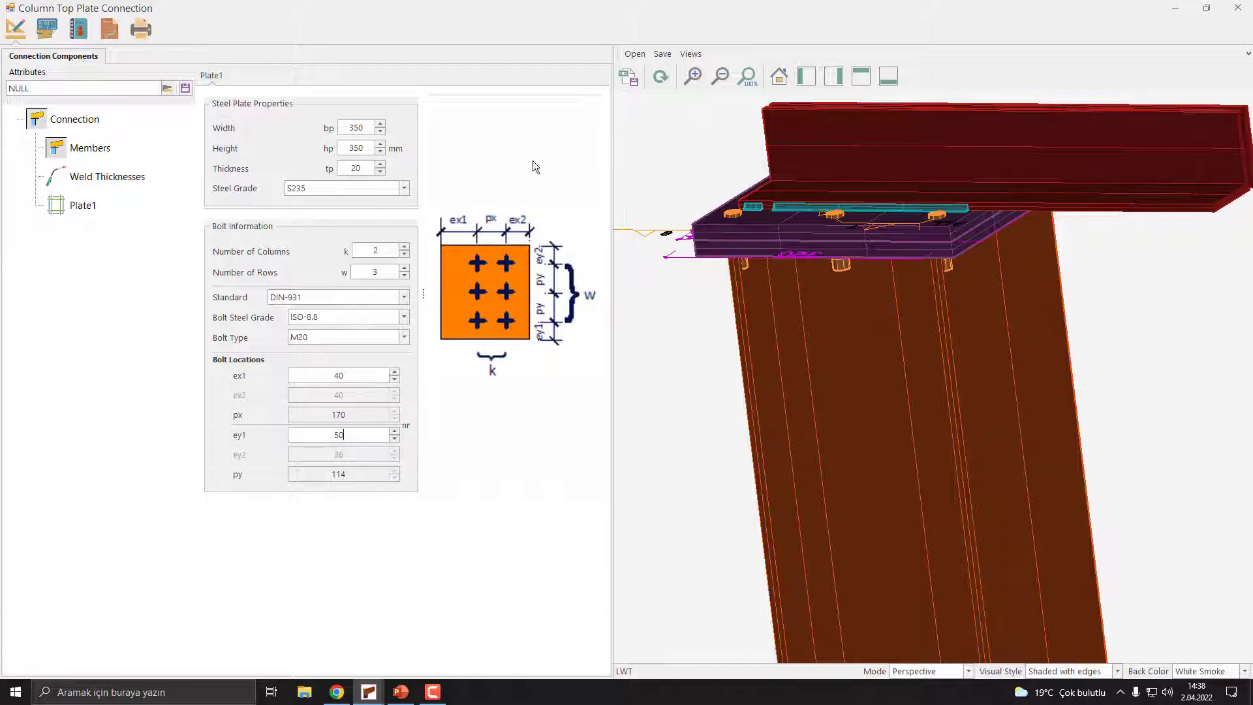
left_click(661, 77)
left_click_drag(885, 223, 874, 324)
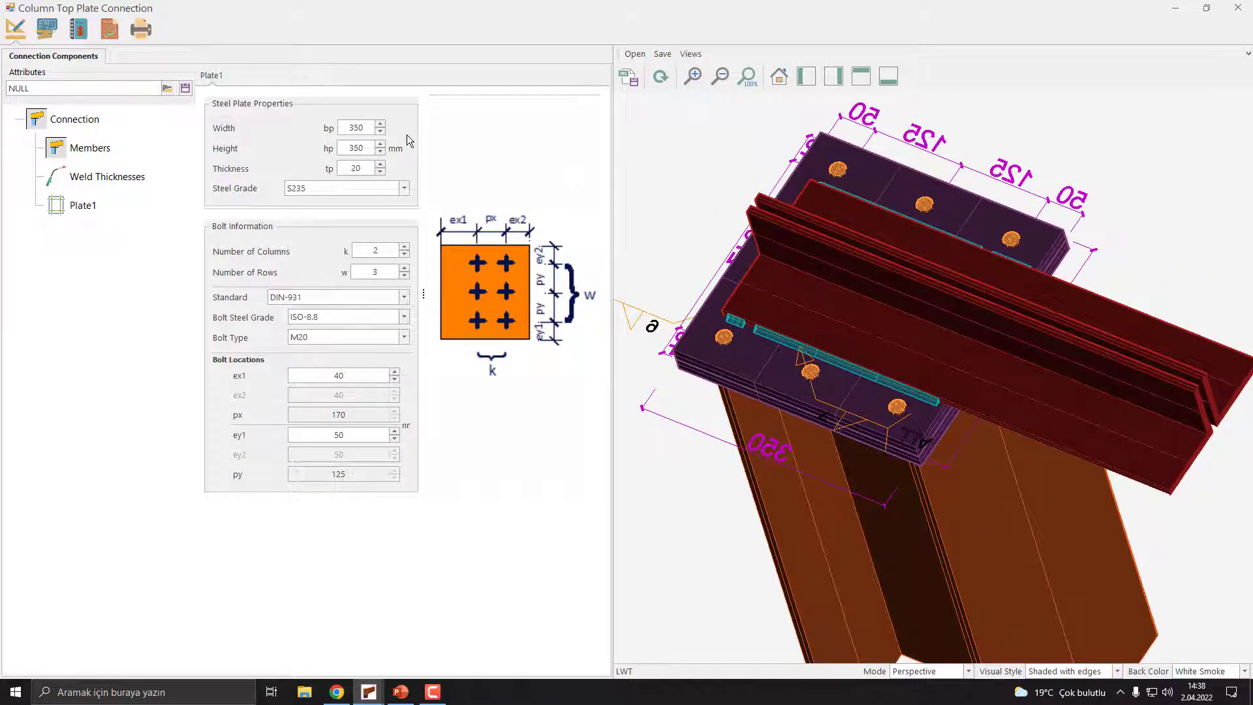
Save the node 0 top plate connection's attributes to a file and review its design check results.
left_click(186, 89)
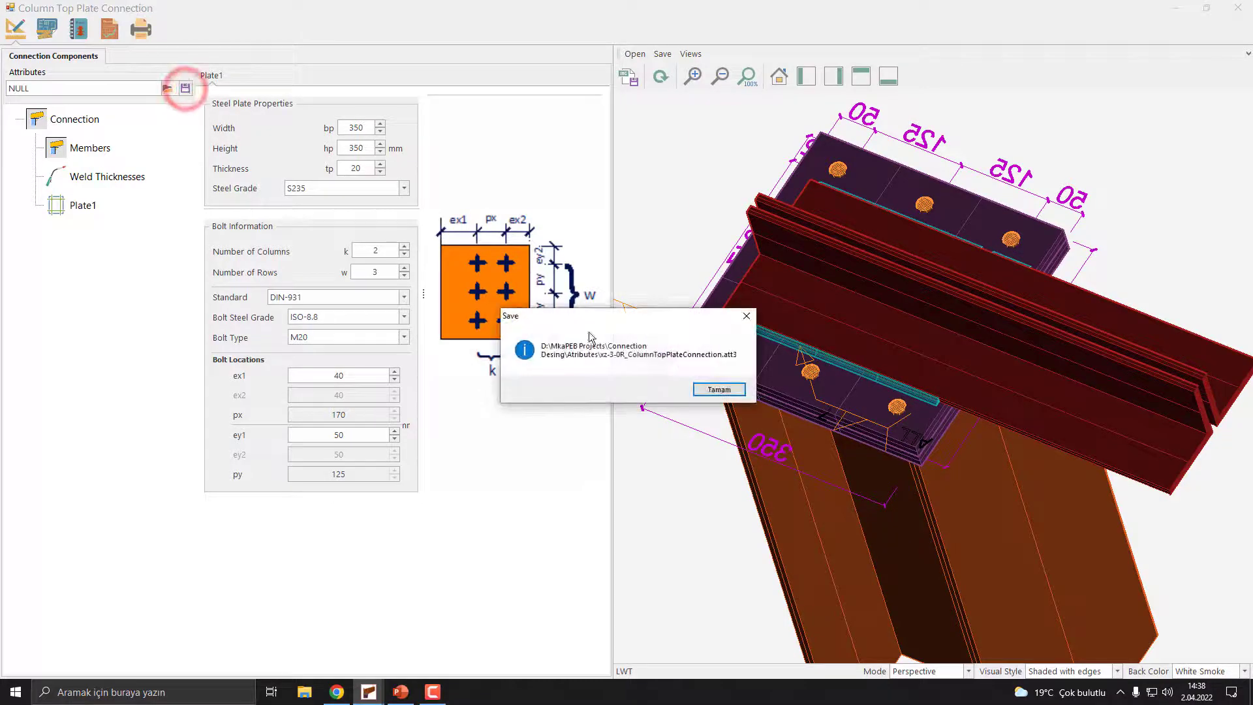
left_click(719, 390)
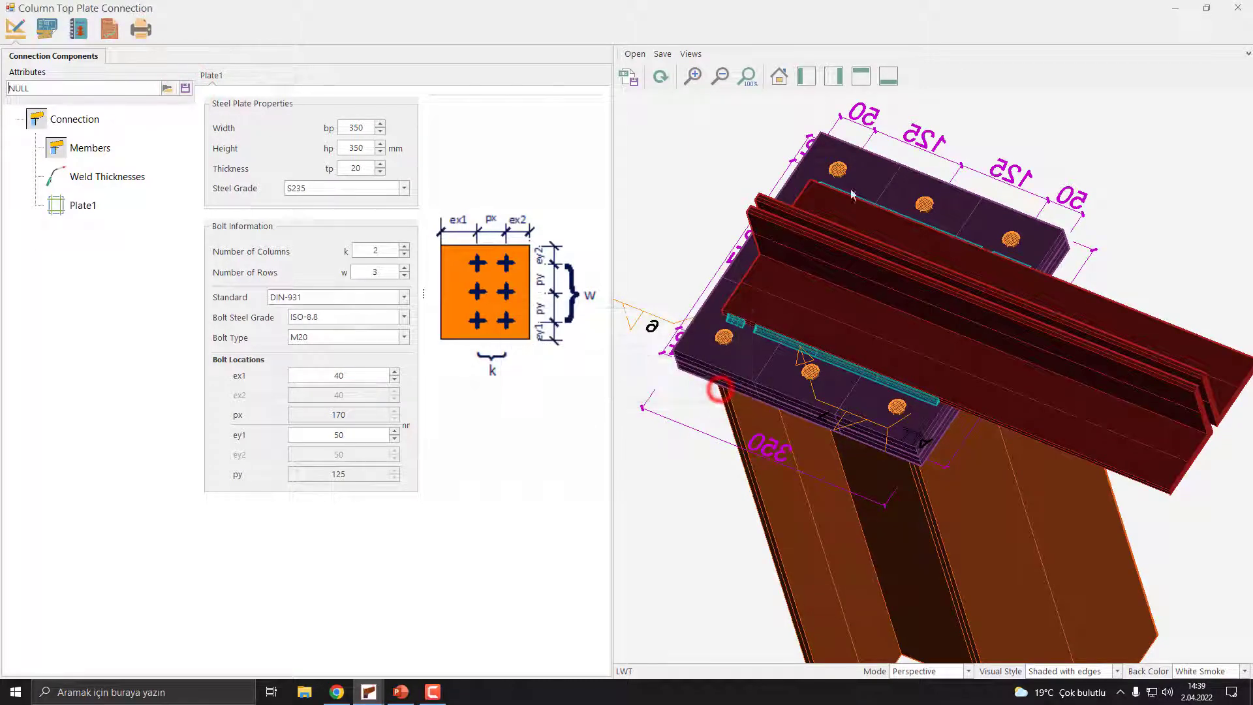
left_click(110, 30)
left_click(20, 56)
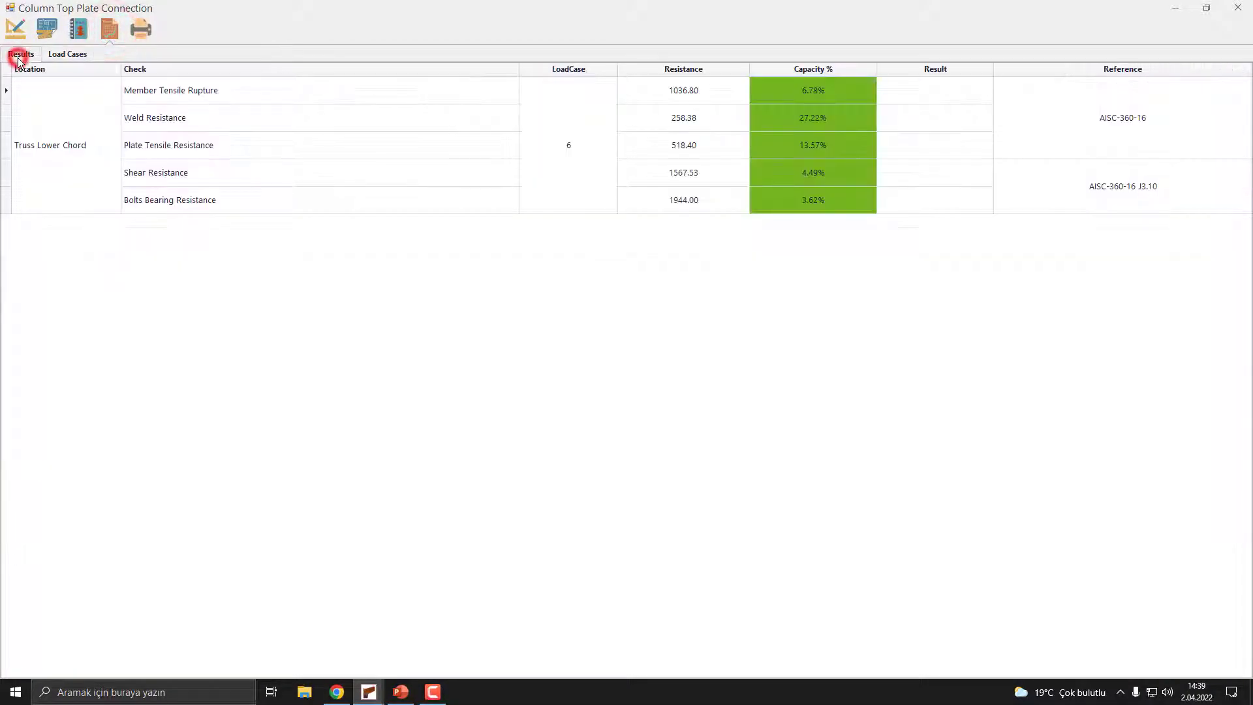
Close the node 0 top plate connection with its changes saved and return to the whole XZ : 2,3 frame.
left_click(1248, 9)
left_click(604, 386)
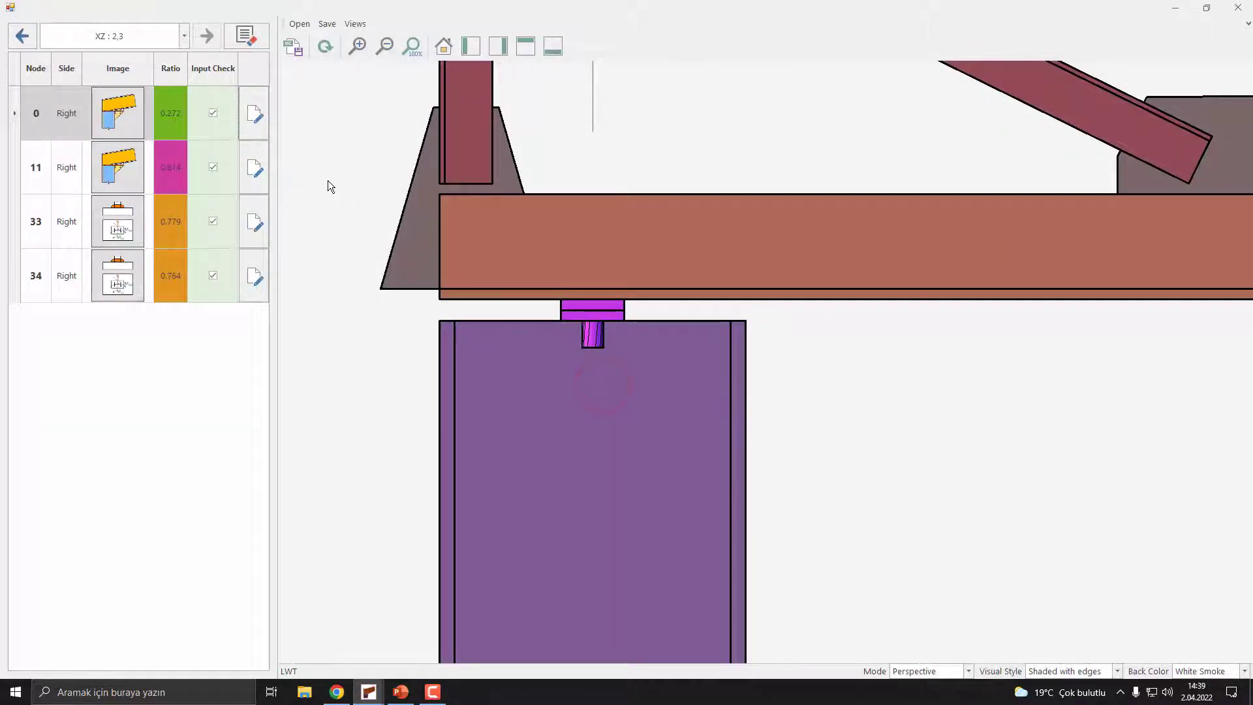
scroll(454, 252, "down", 5)
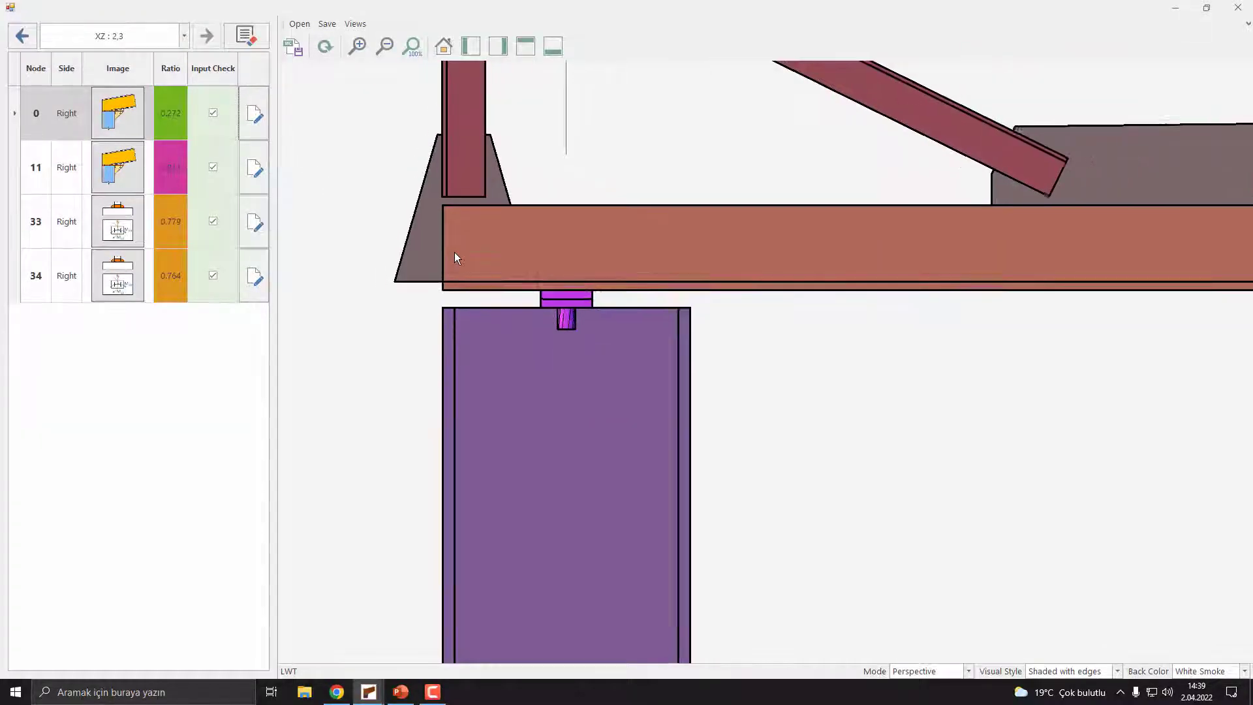
scroll(459, 253, "down", 8)
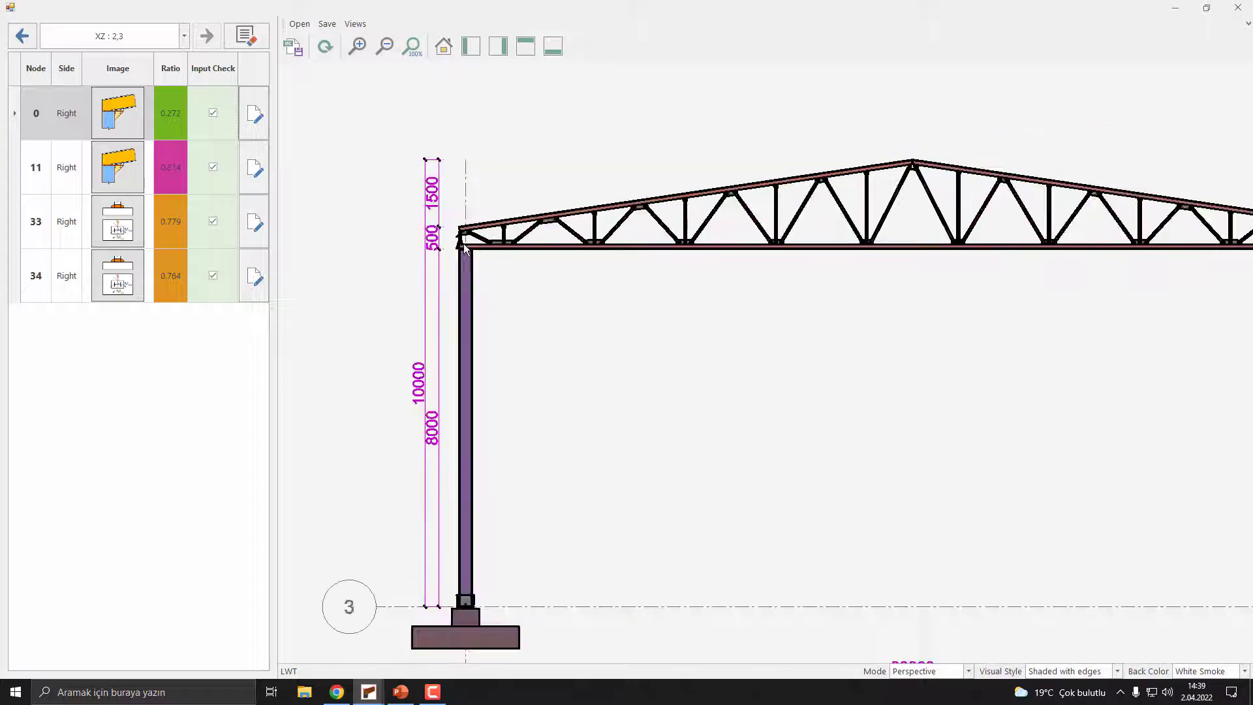
Load the xz-3-0R_ColumnTopPlateConnection.att3 attributes into the node 11 top plate connection, refresh its model, and close it with the changes saved.
left_click(257, 169)
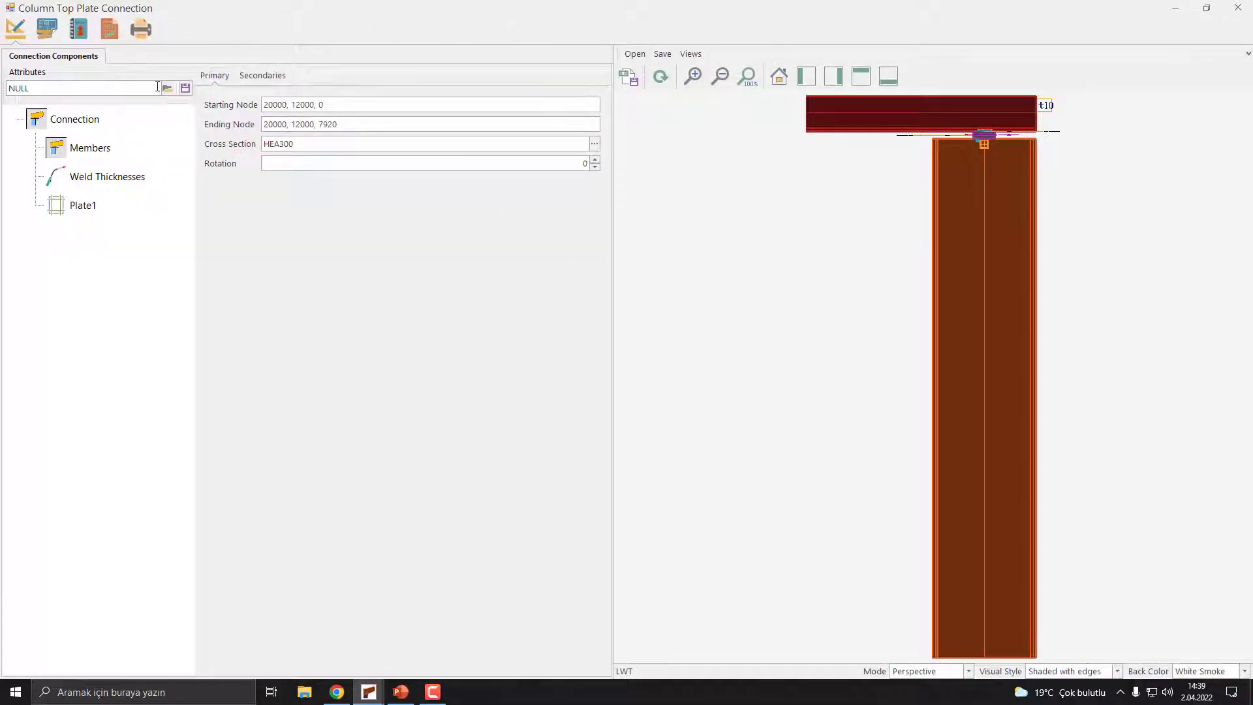
left_click(167, 87)
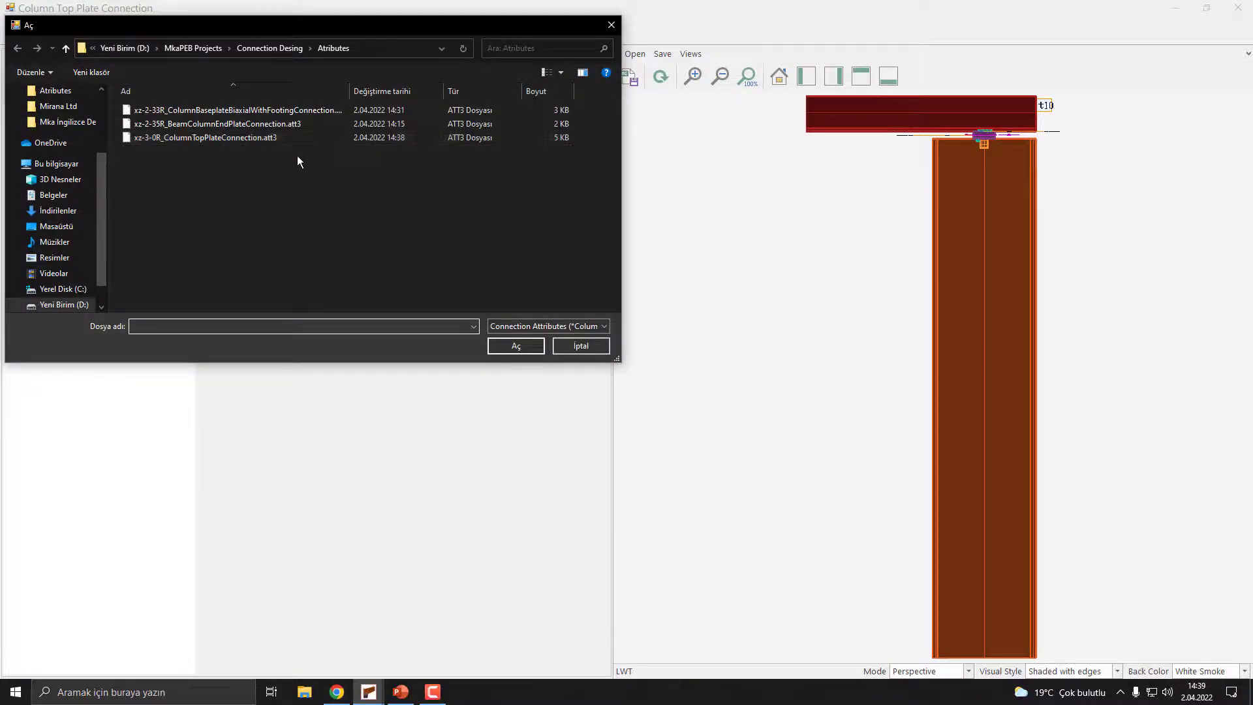
left_click(265, 139)
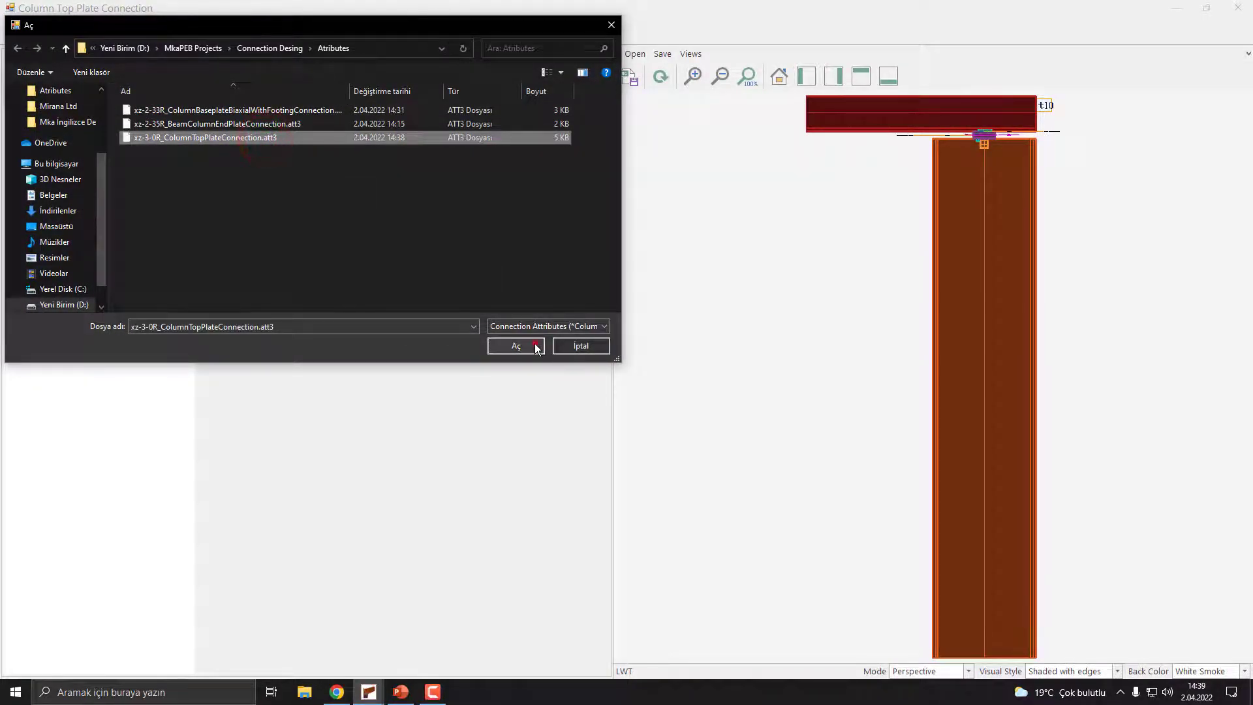
left_click(516, 345)
left_click(660, 76)
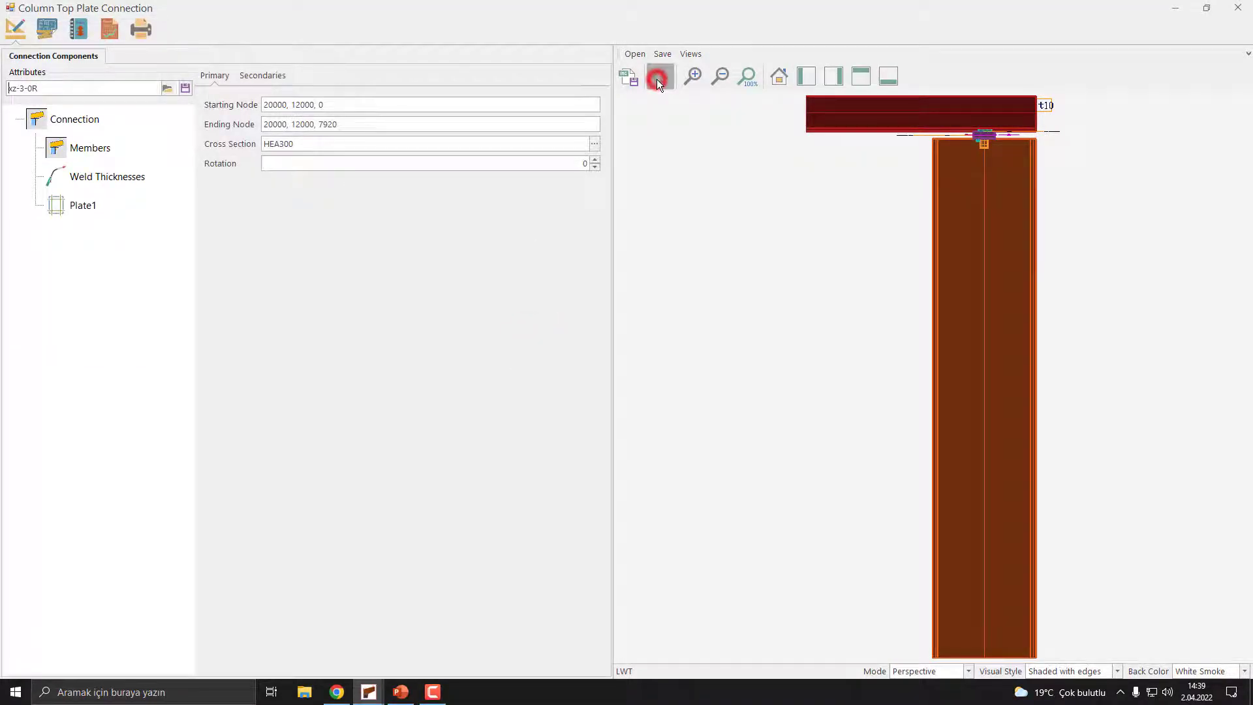
middle_click_drag(1032, 193, 955, 236)
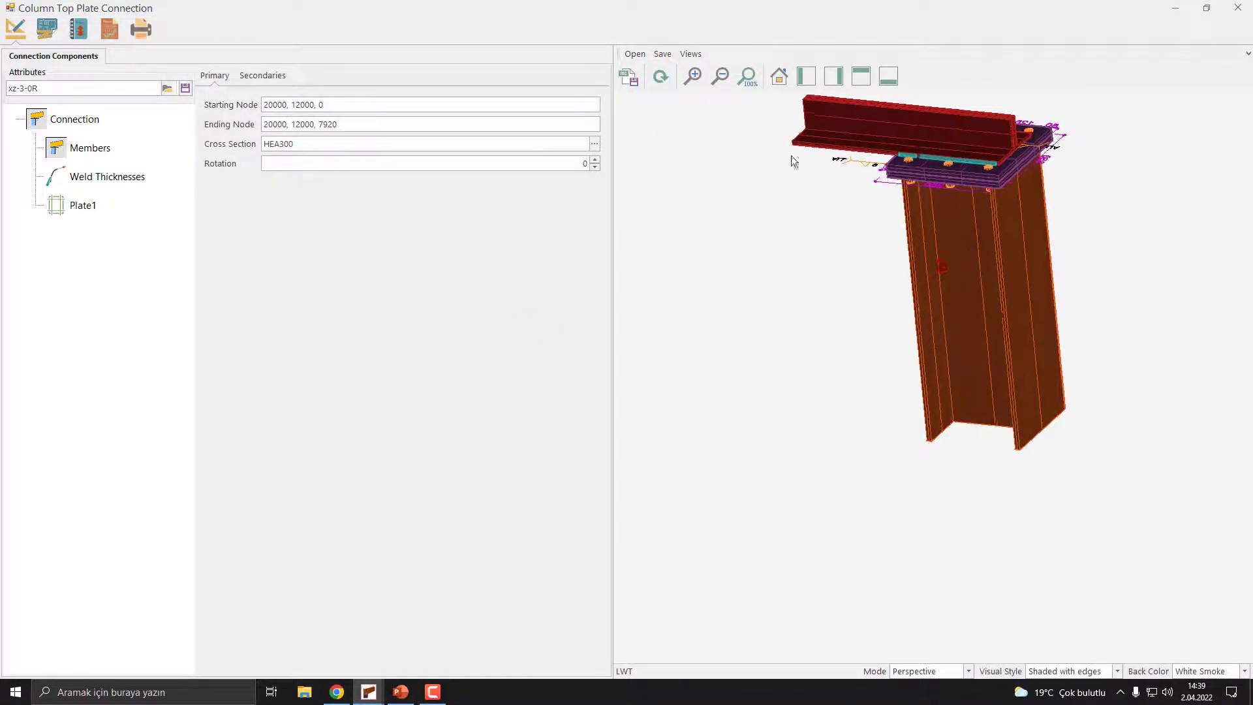
left_click(1239, 7)
left_click(612, 389)
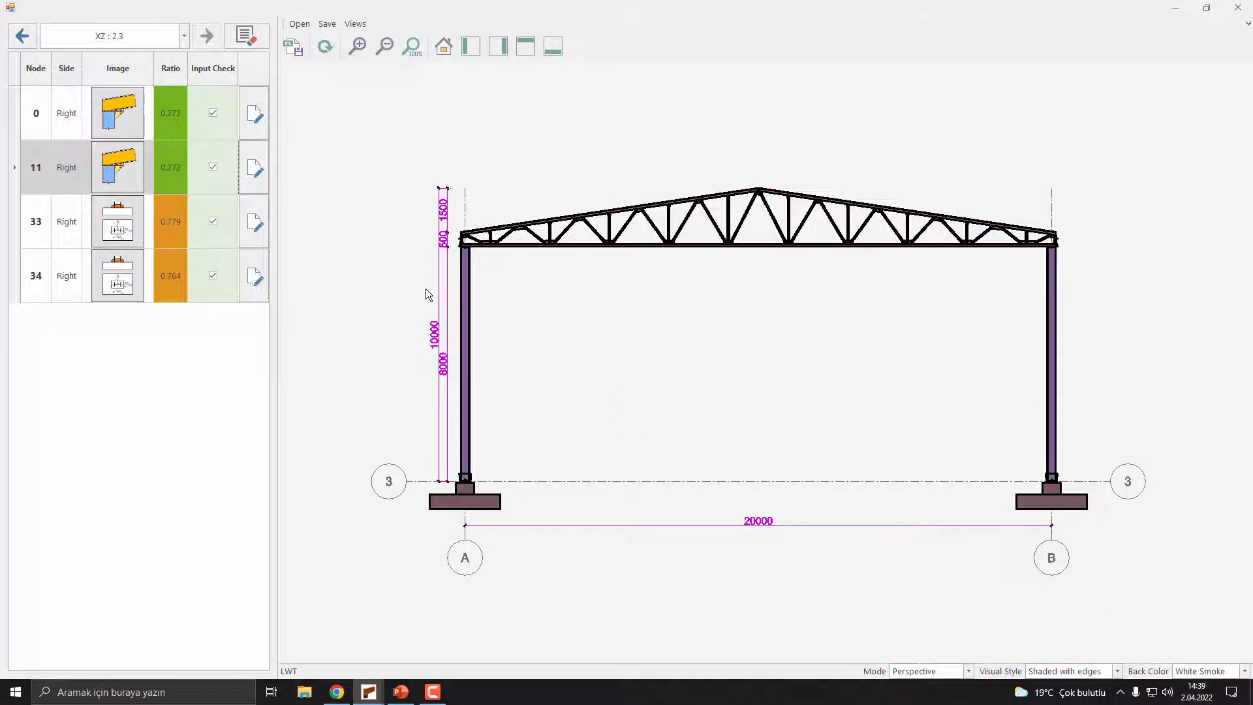